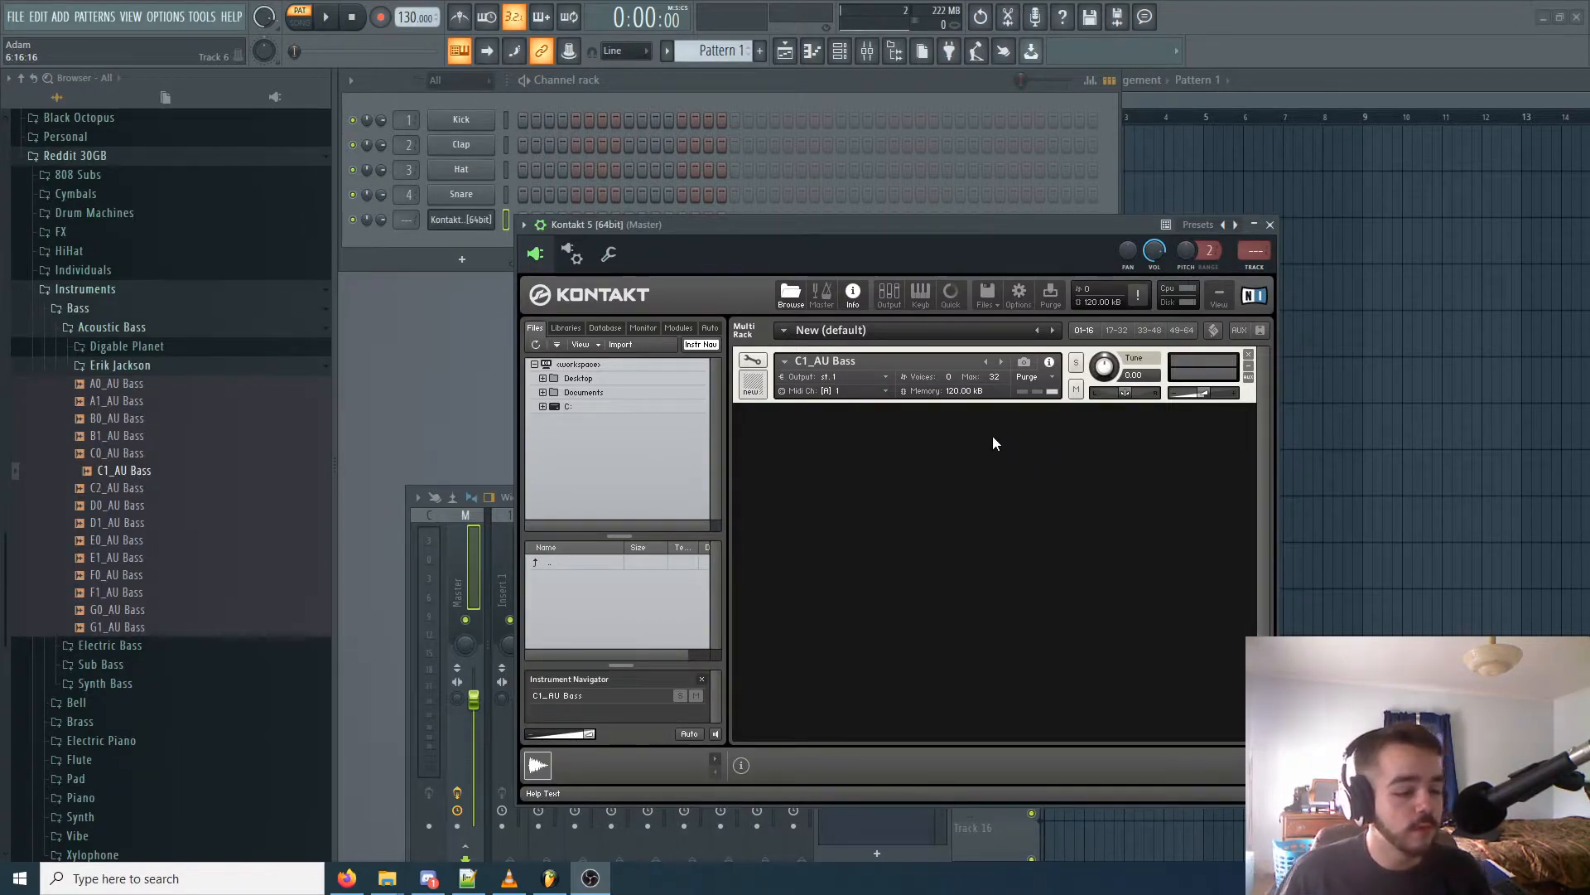
# Step: Play a few test notes on the C1_AU Bass instrument loaded in Kontakt
pyautogui.moveTo(922, 240); pyautogui.dragTo(978, 263)
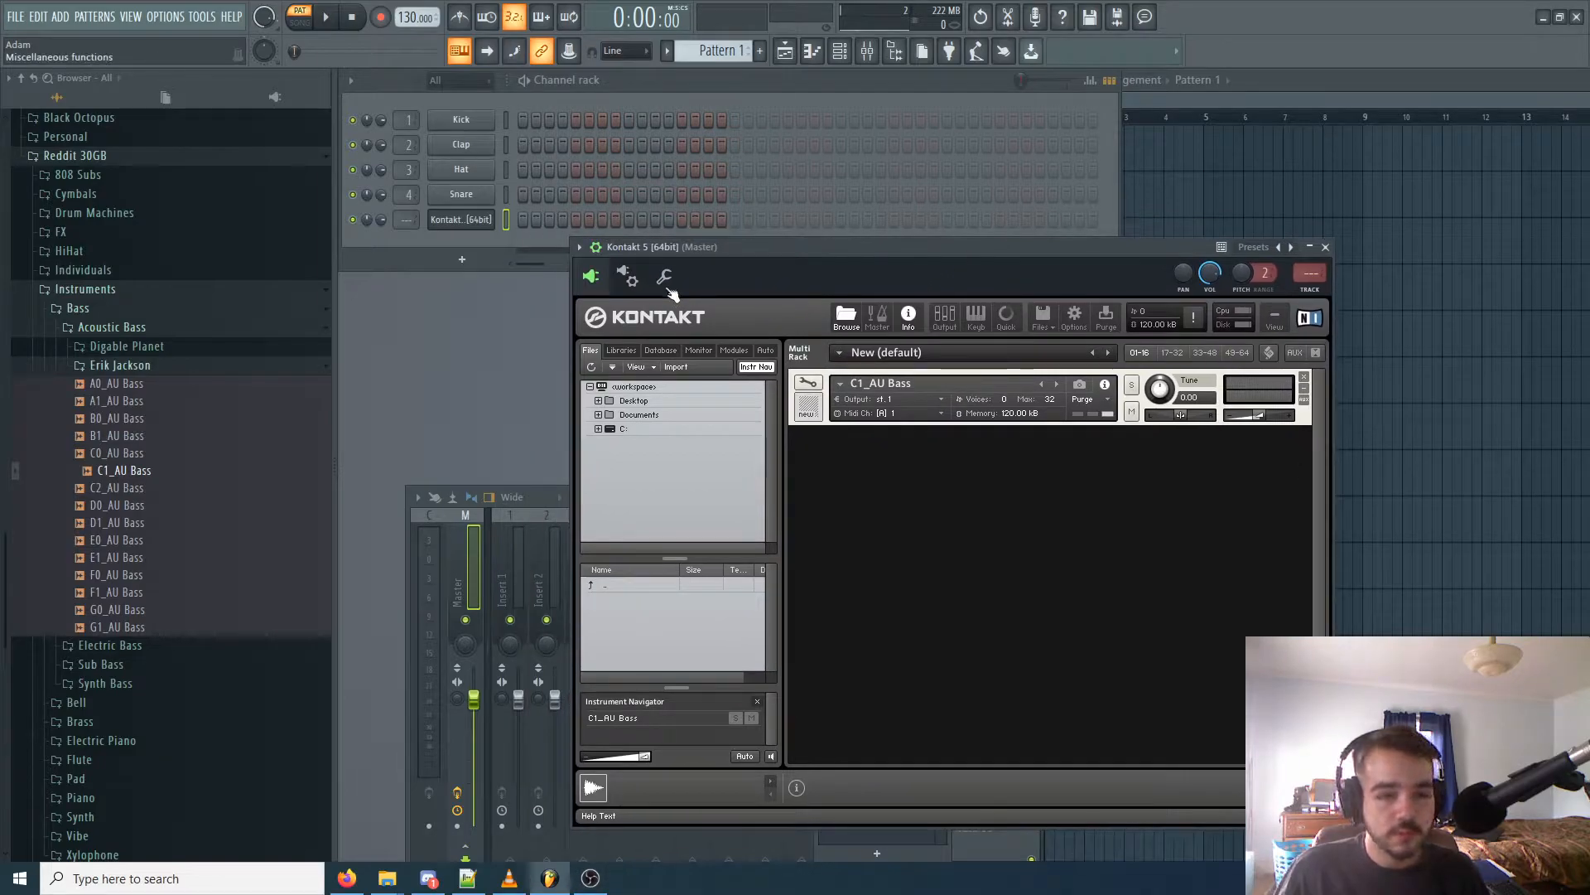
pyautogui.moveTo(767, 253); pyautogui.dragTo(733, 233)
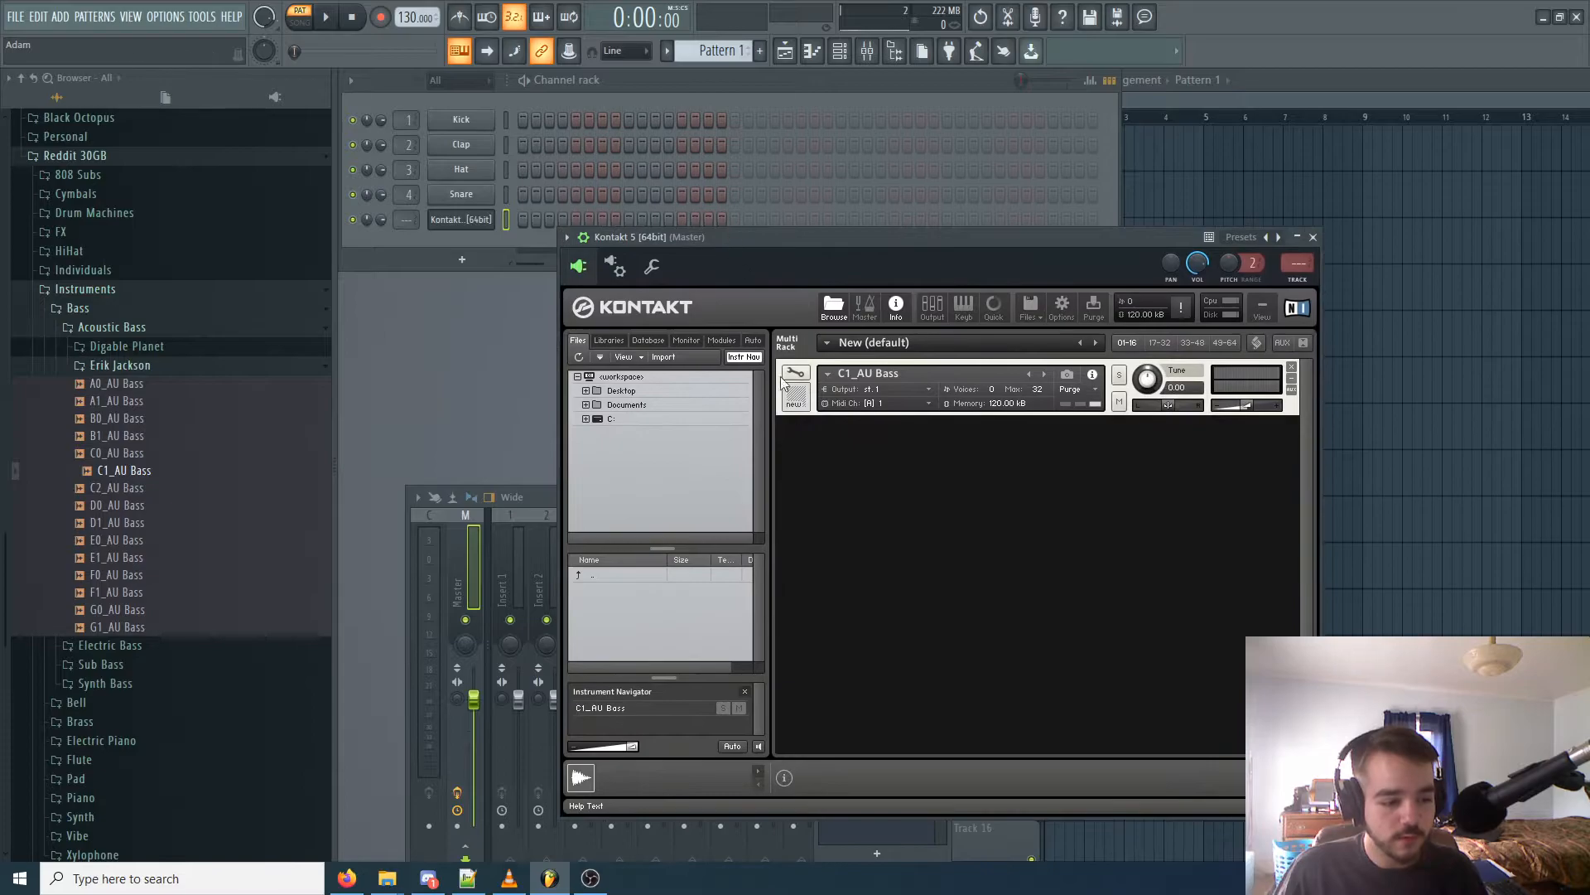
pyautogui.press('q')
pyautogui.press('w')
pyautogui.press('e')
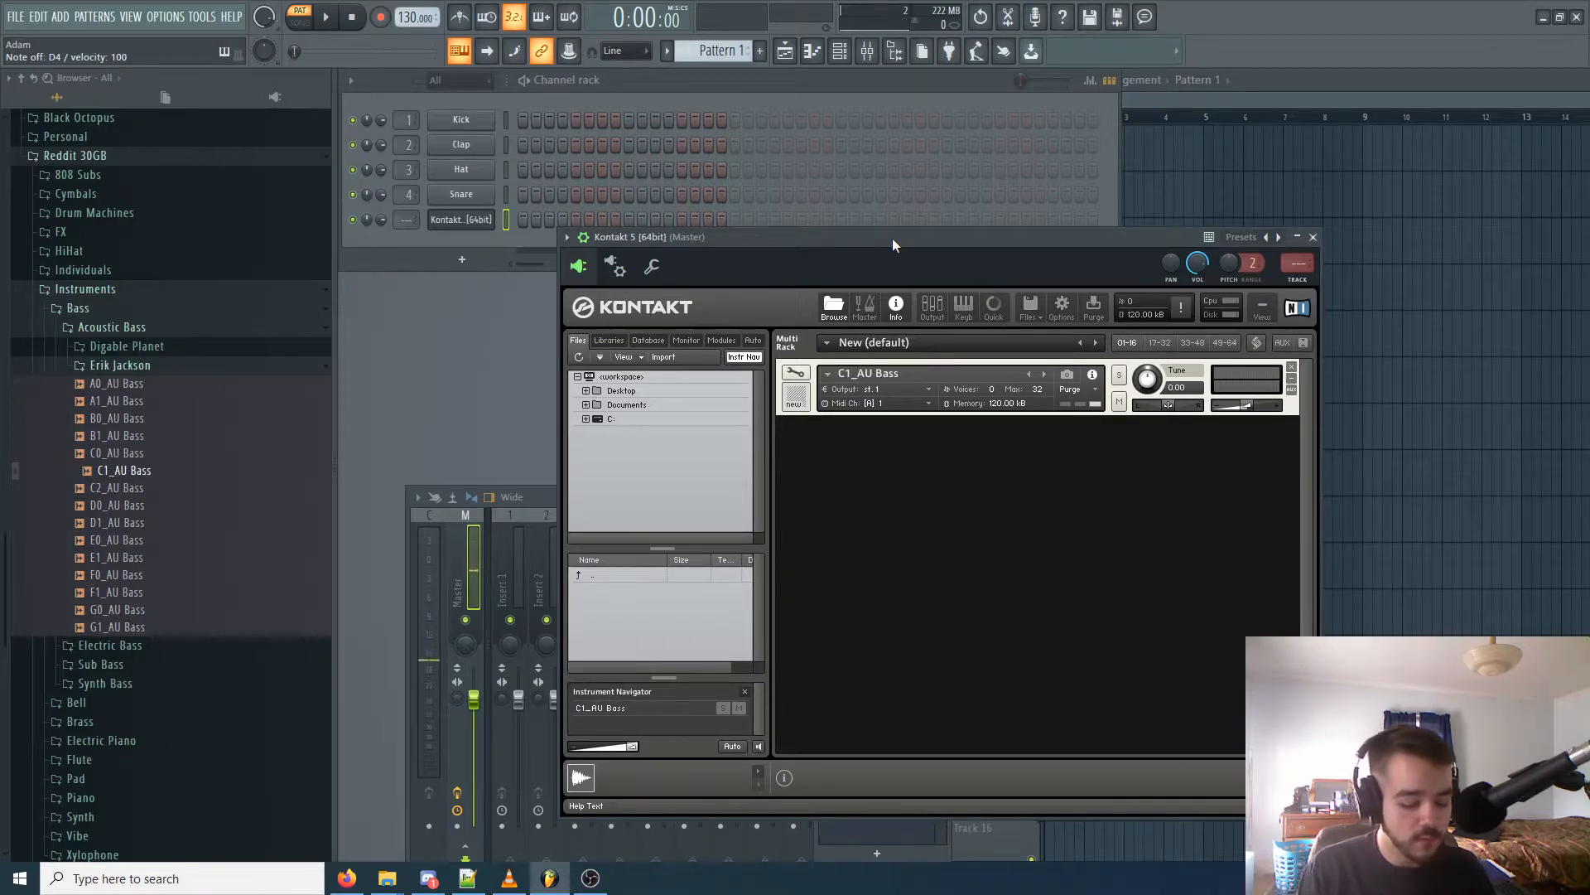
pyautogui.press('x')
pyautogui.moveTo(892, 237); pyautogui.dragTo(933, 228)
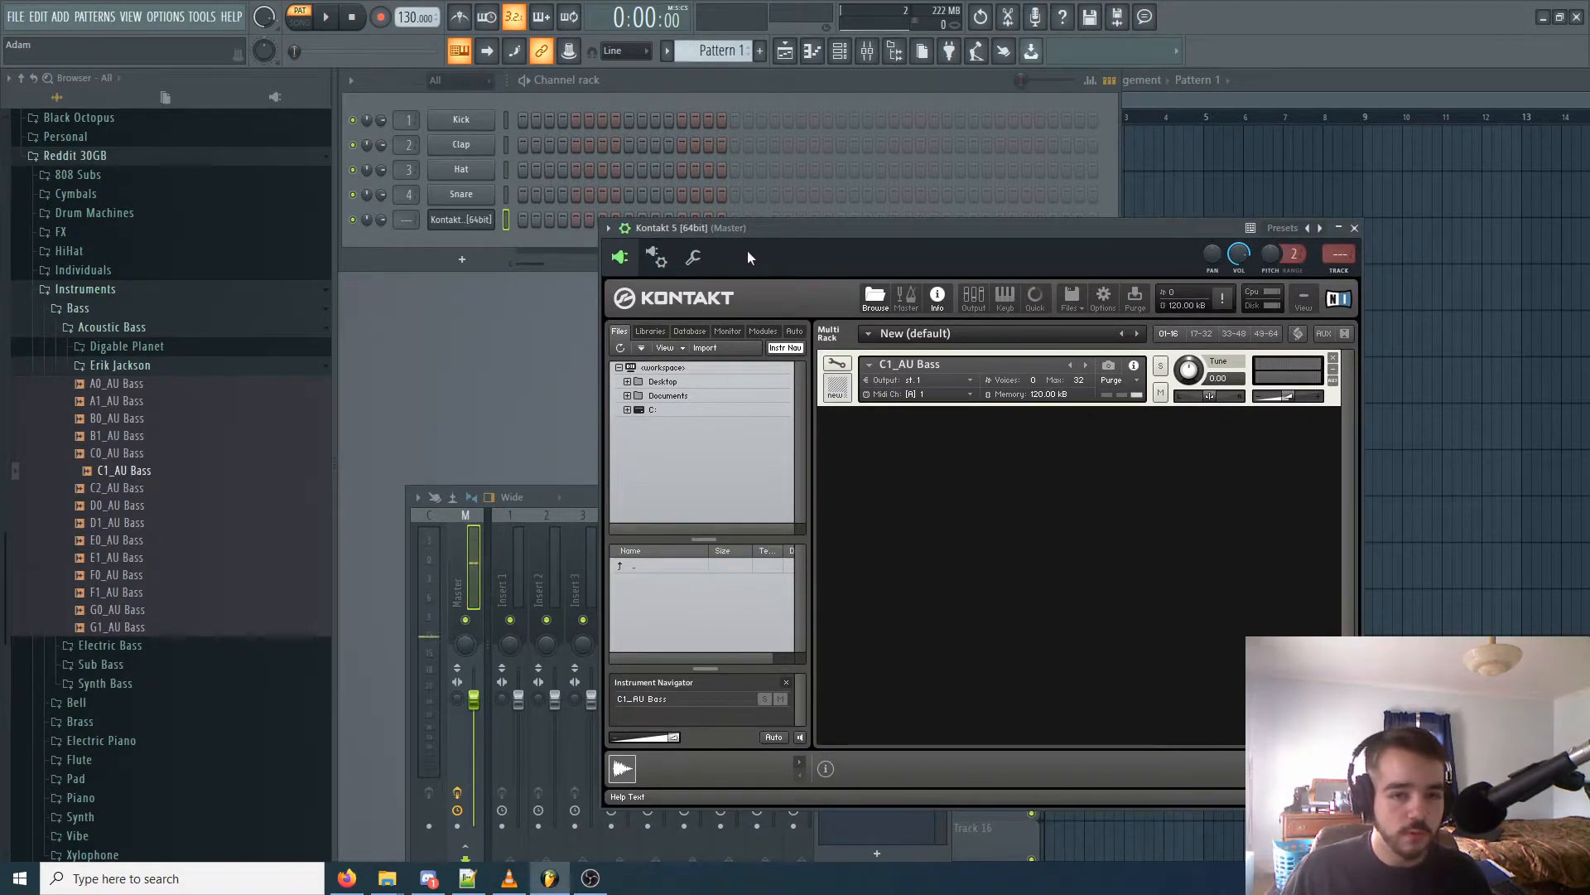
# Step: Set the MIDI input port to 1 in Kontakt's VST wrapper settings
pyautogui.click(626, 229)
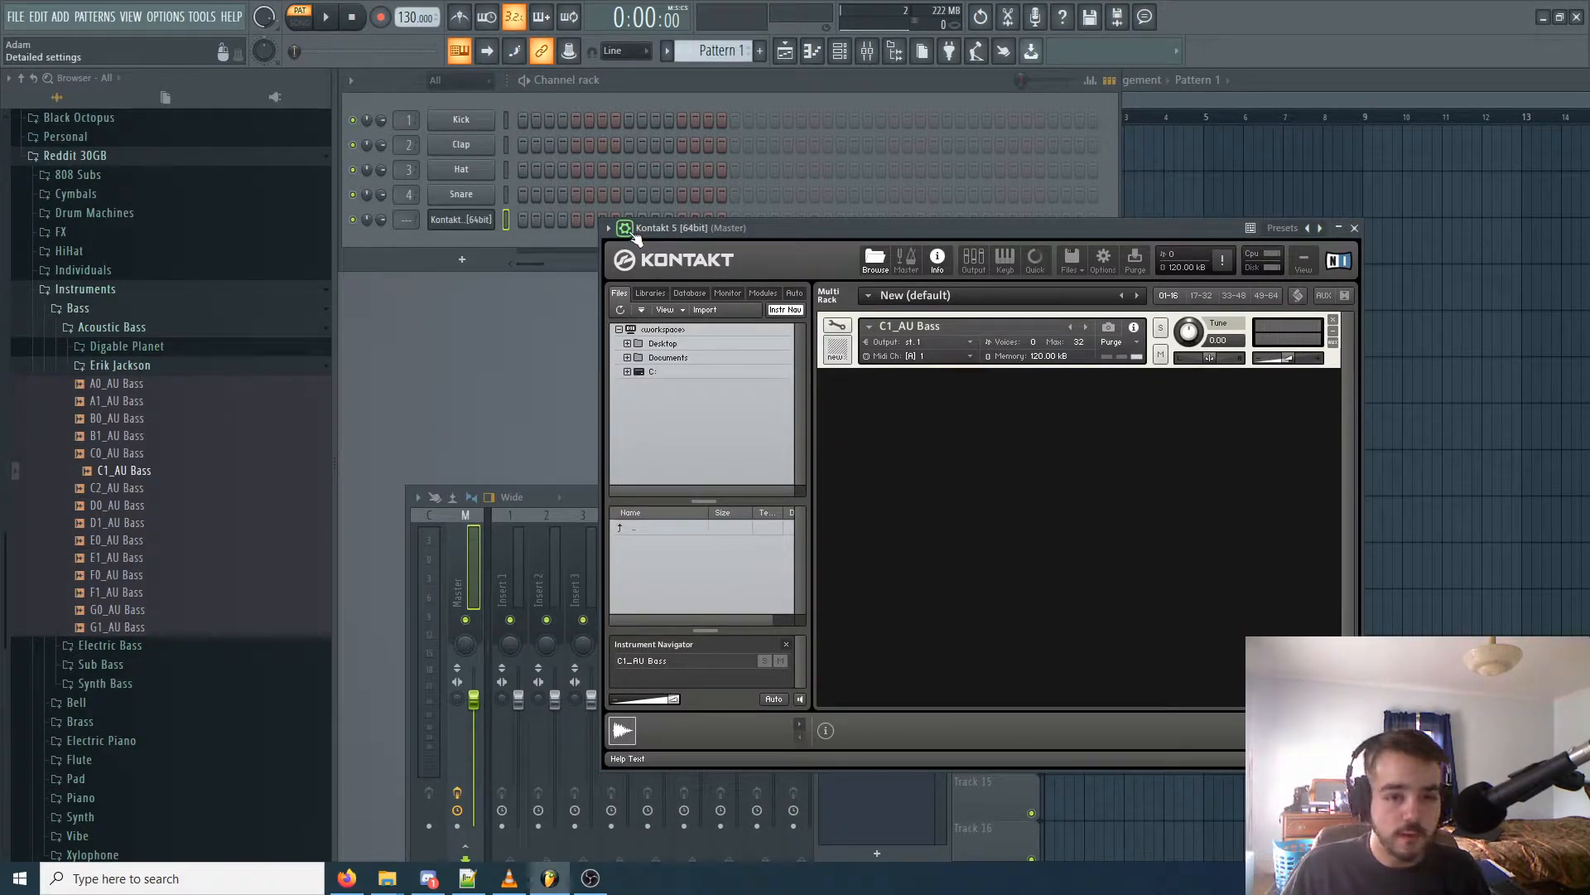
pyautogui.click(627, 231)
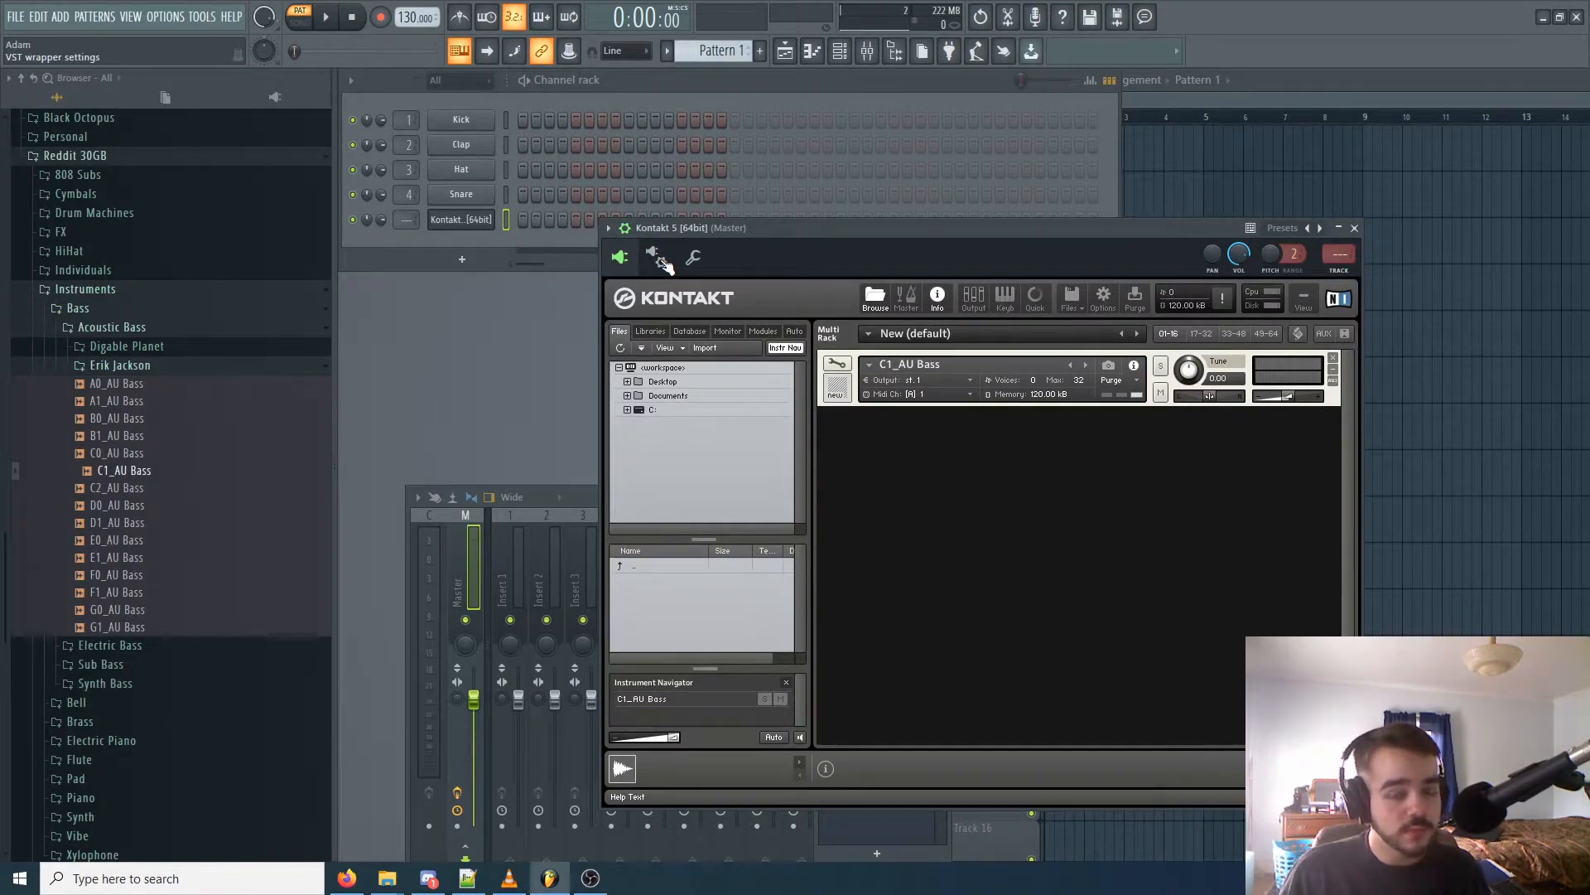
pyautogui.click(659, 258)
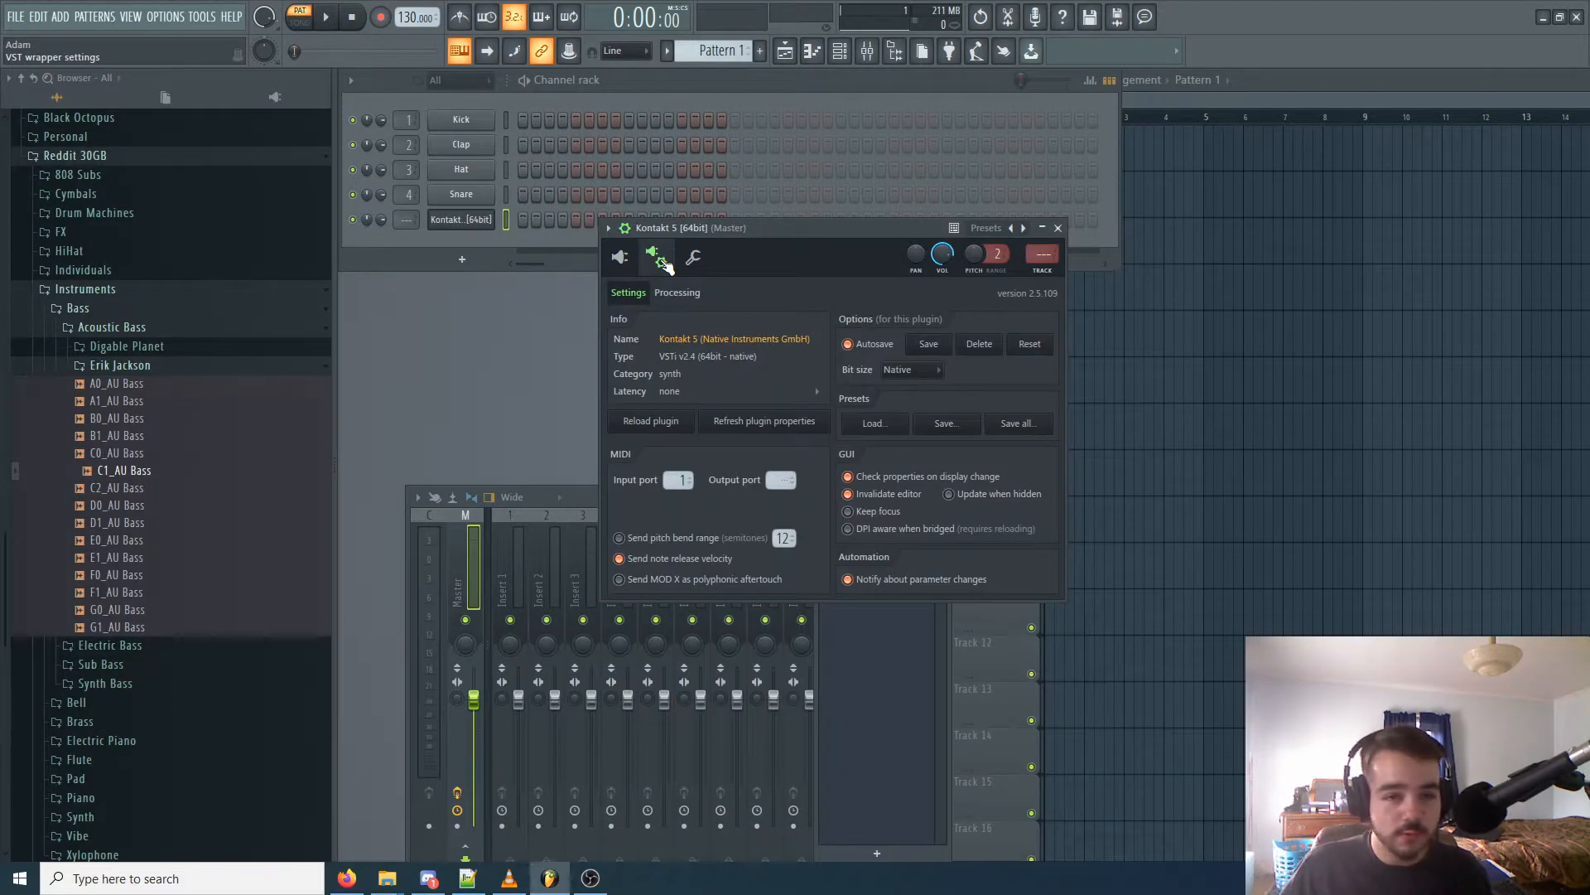
pyautogui.moveTo(805, 251); pyautogui.dragTo(842, 251)
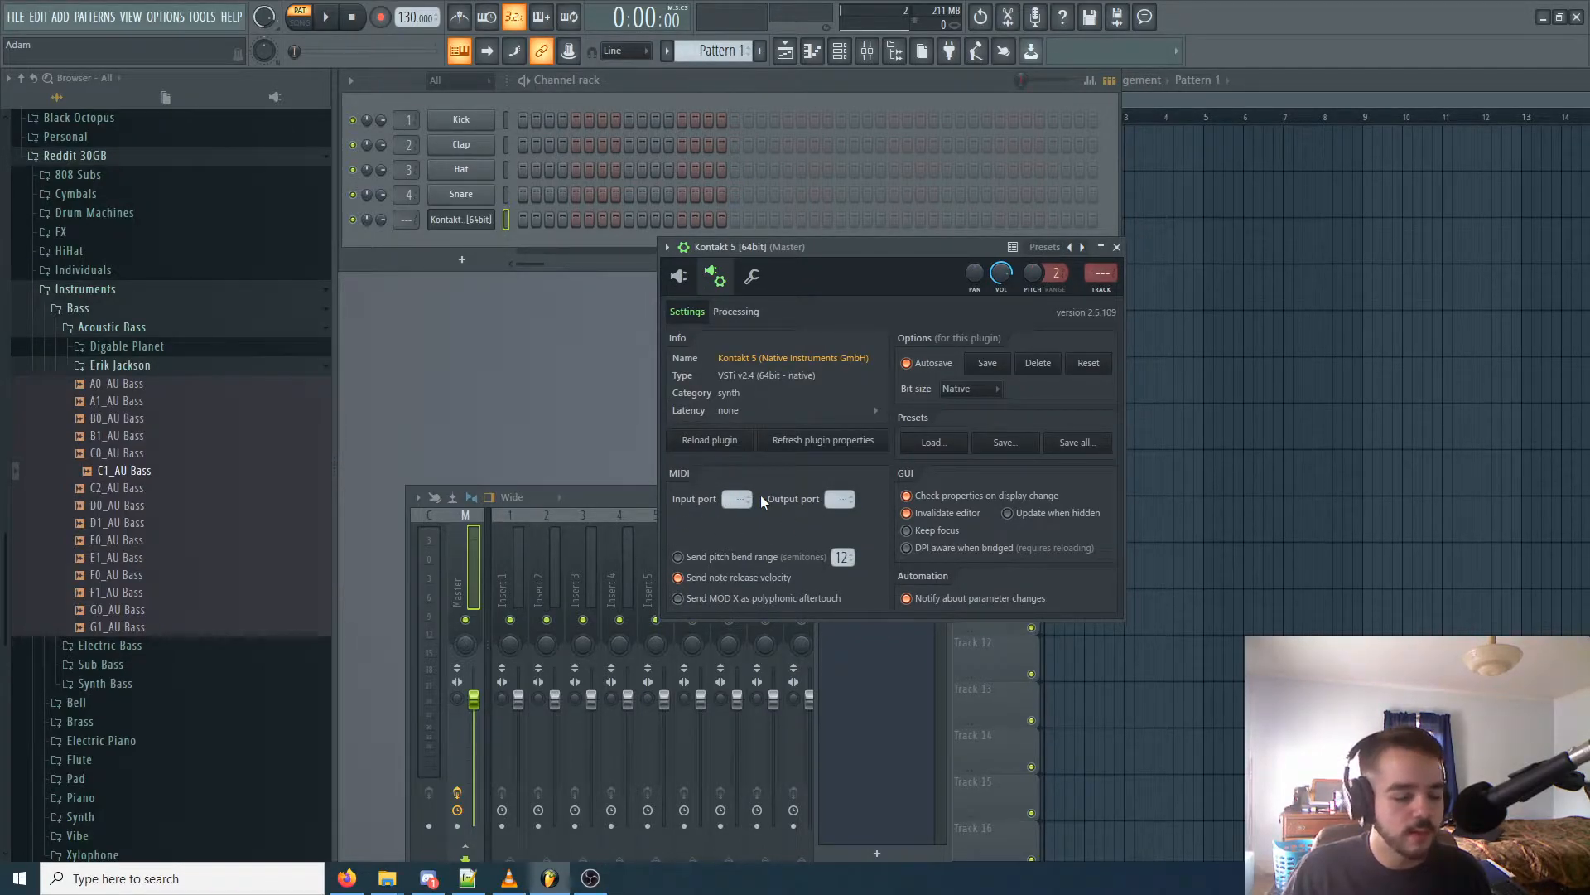
pyautogui.moveTo(751, 507); pyautogui.dragTo(751, 500)
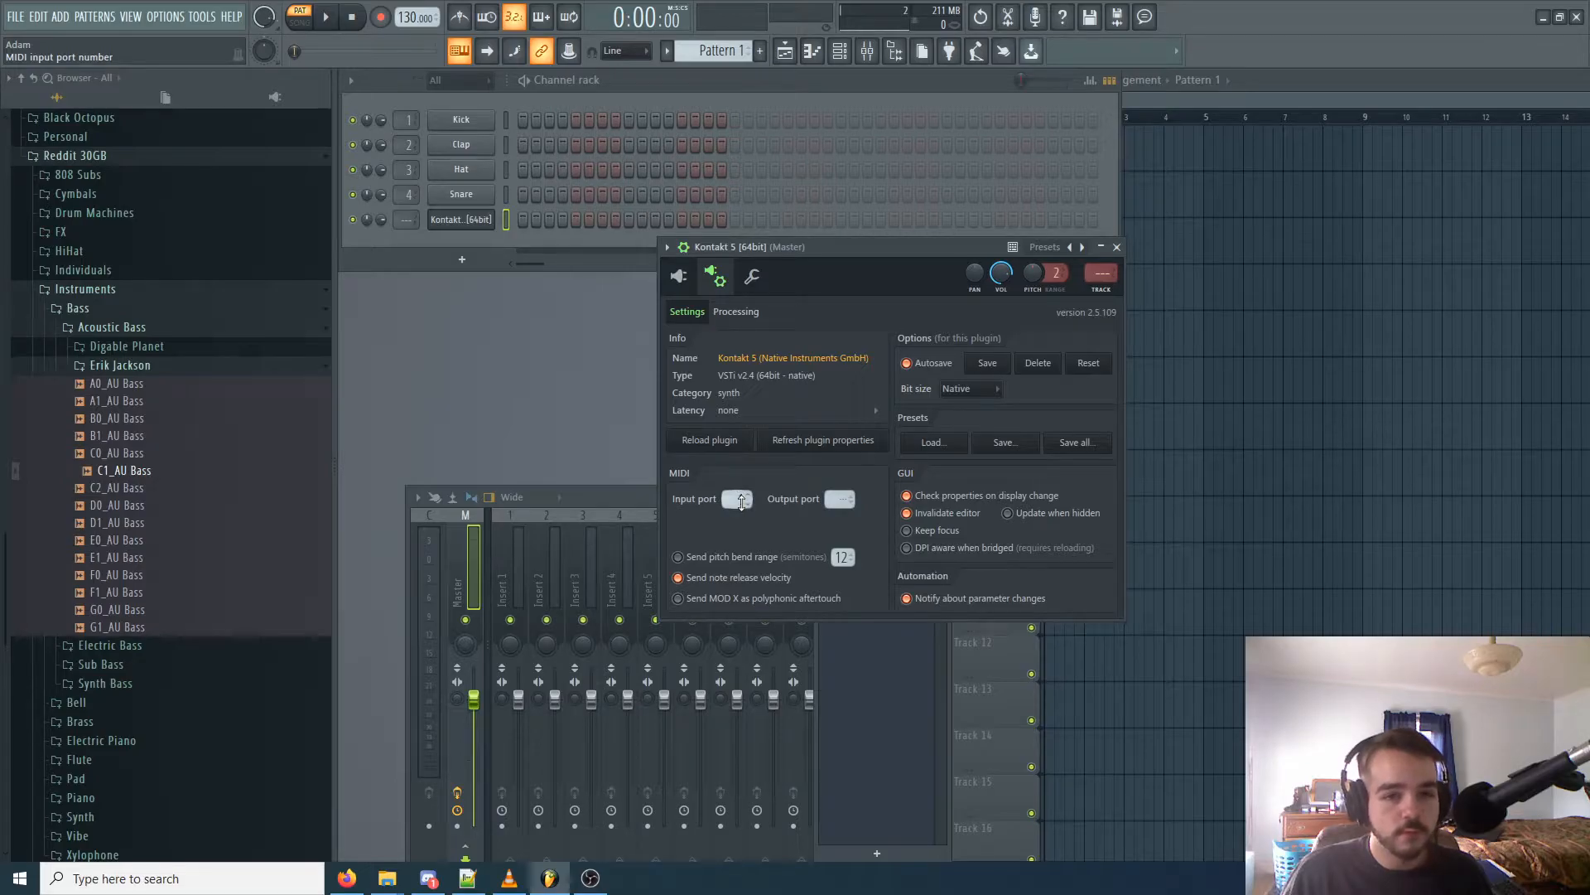
# Step: Add a MIDI Out channel, set its port to 1, and place its window beside the Kontakt settings
pyautogui.click(60, 17)
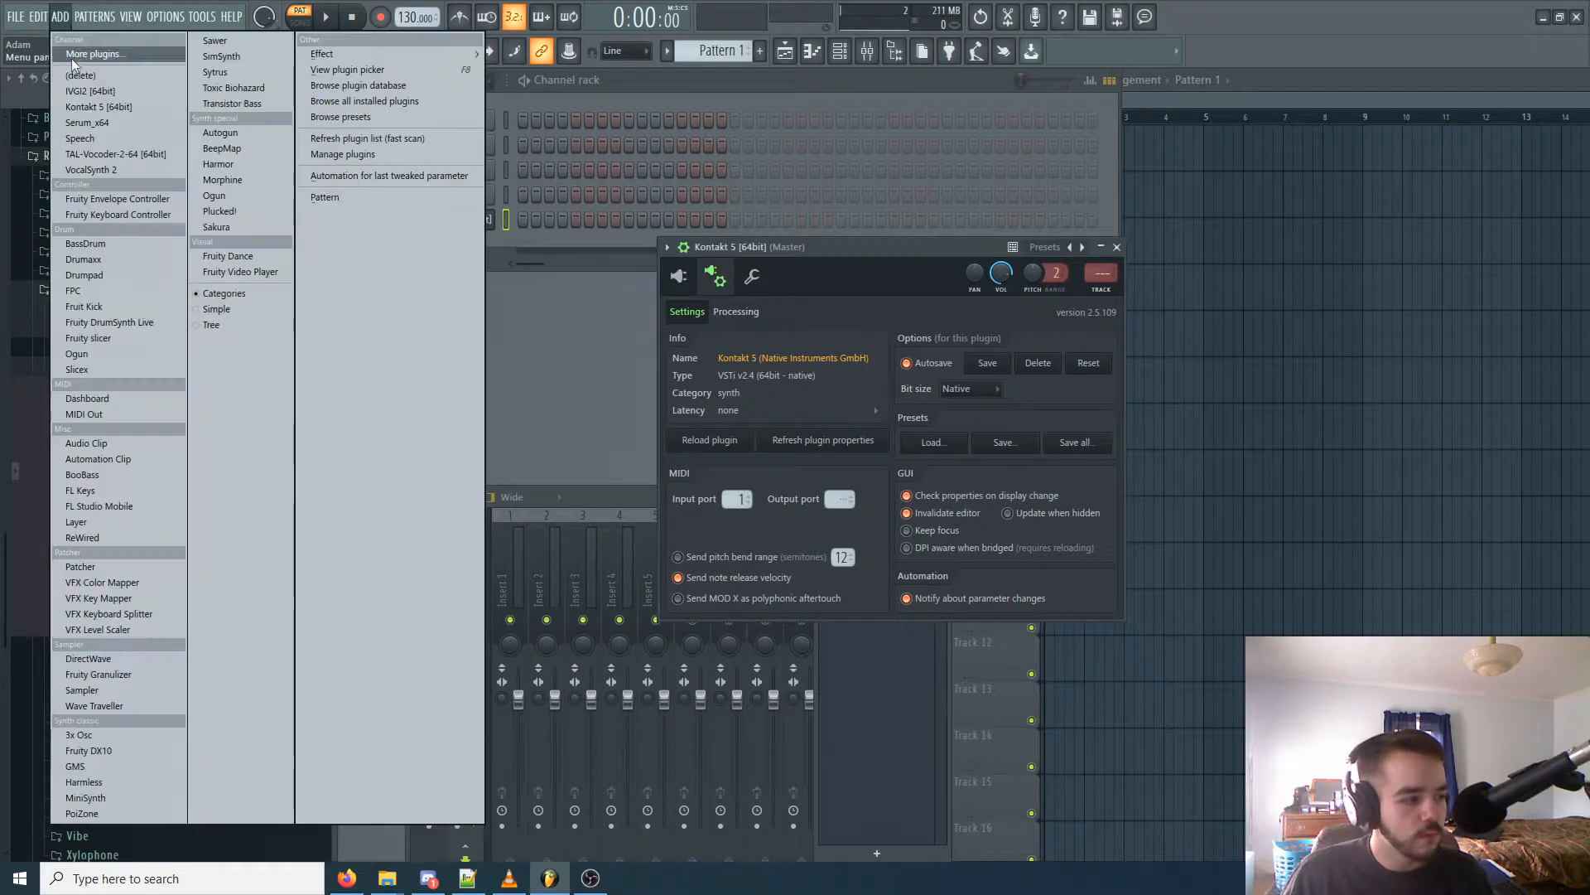
pyautogui.click(72, 18)
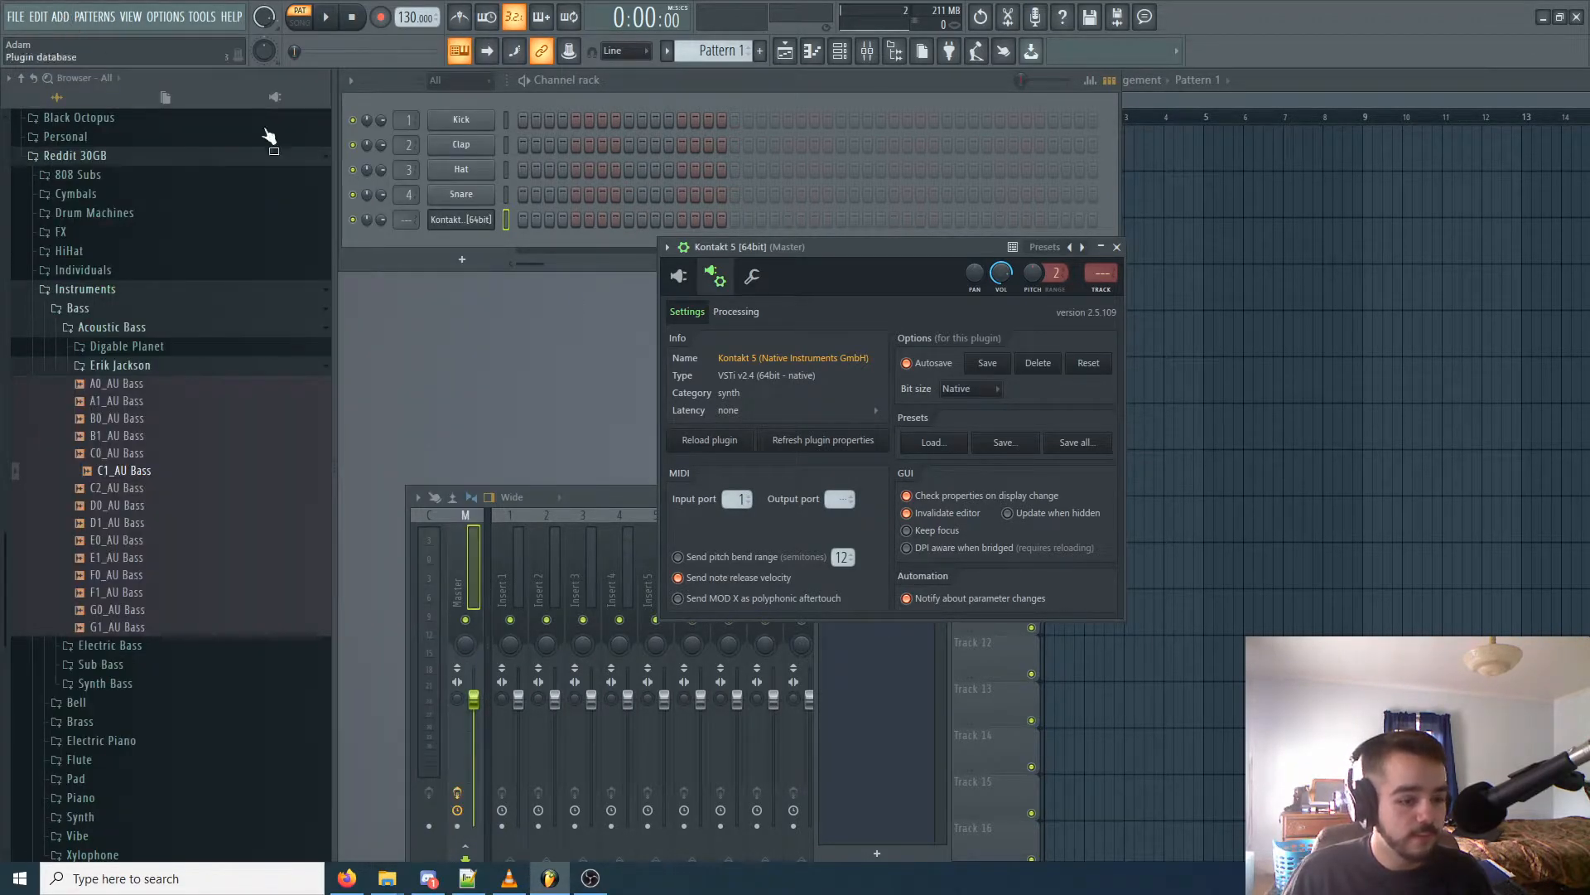
pyautogui.click(63, 17)
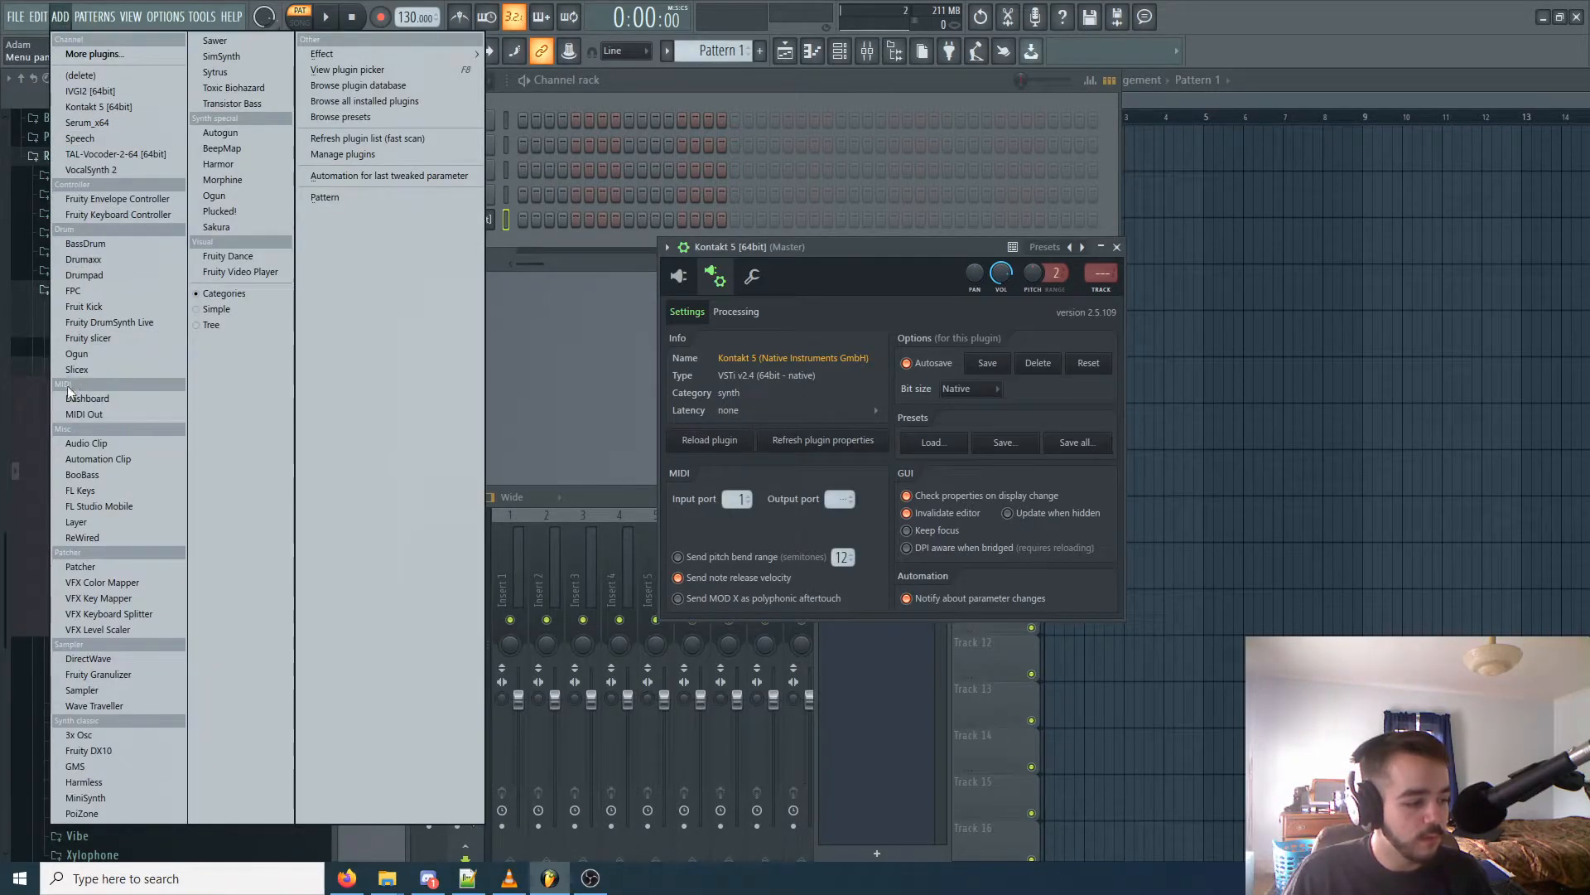
pyautogui.click(138, 421)
pyautogui.moveTo(552, 177); pyautogui.dragTo(631, 274)
pyautogui.moveTo(735, 275); pyautogui.dragTo(1037, 584)
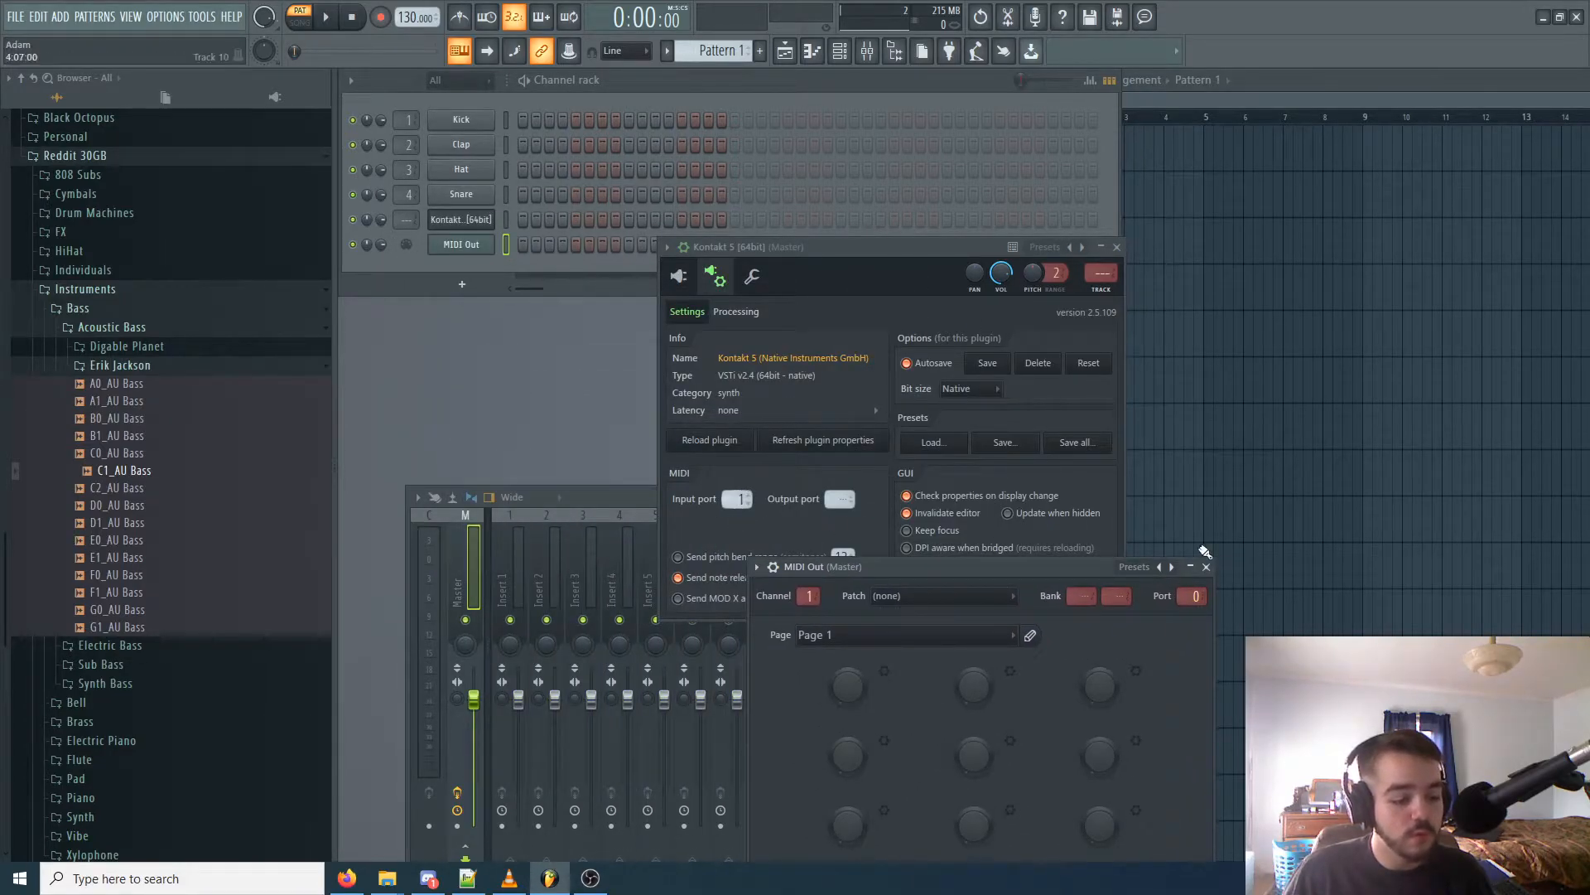
pyautogui.moveTo(1195, 597); pyautogui.dragTo(1195, 589)
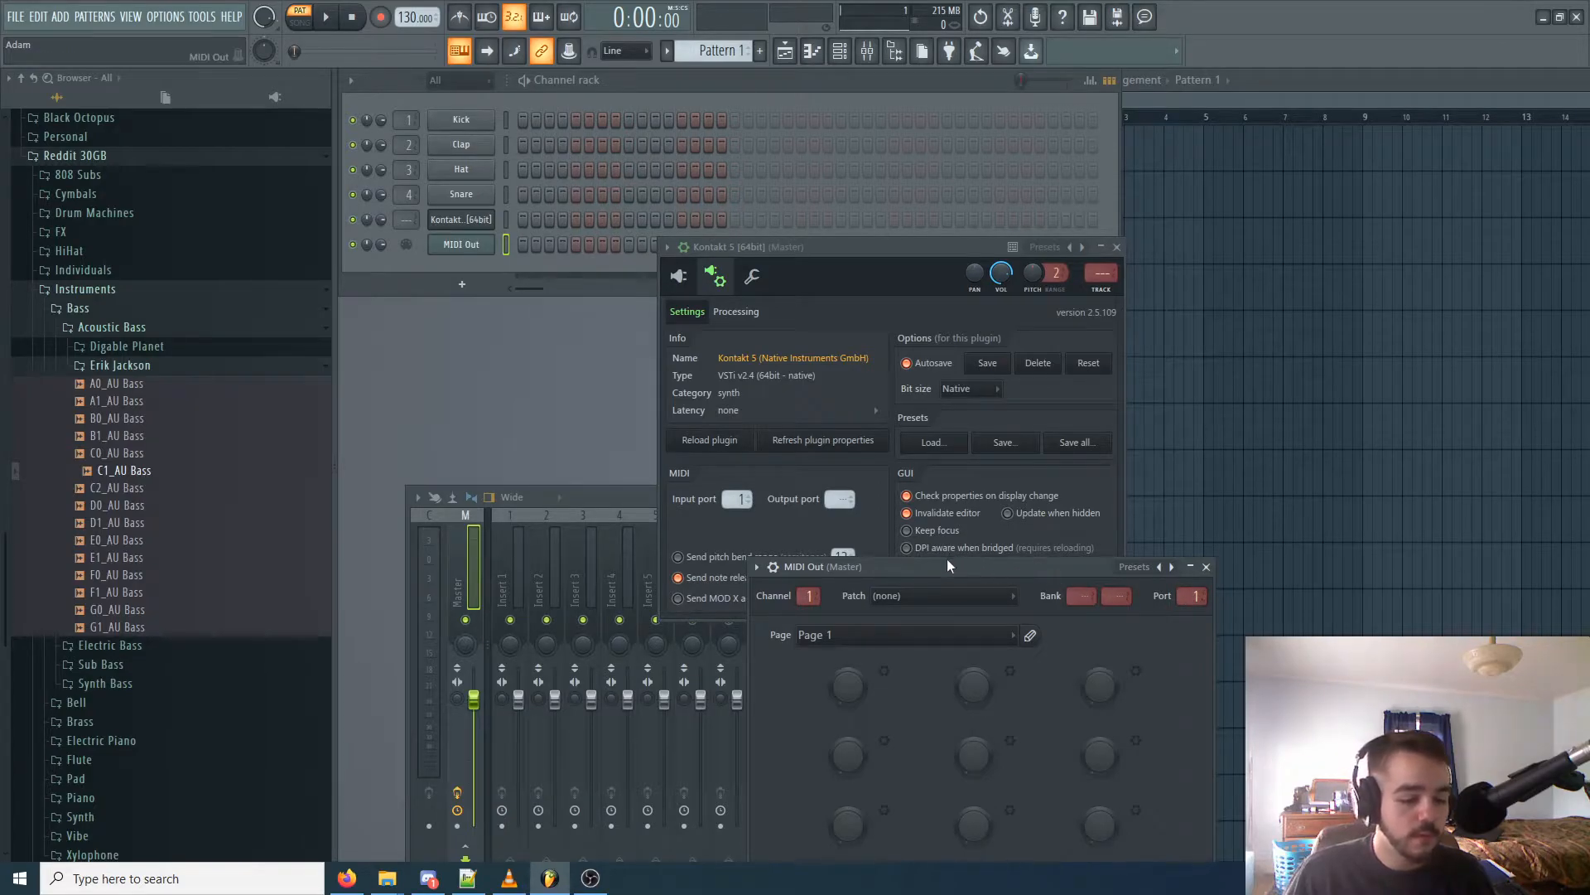
pyautogui.moveTo(947, 567); pyautogui.dragTo(1077, 401)
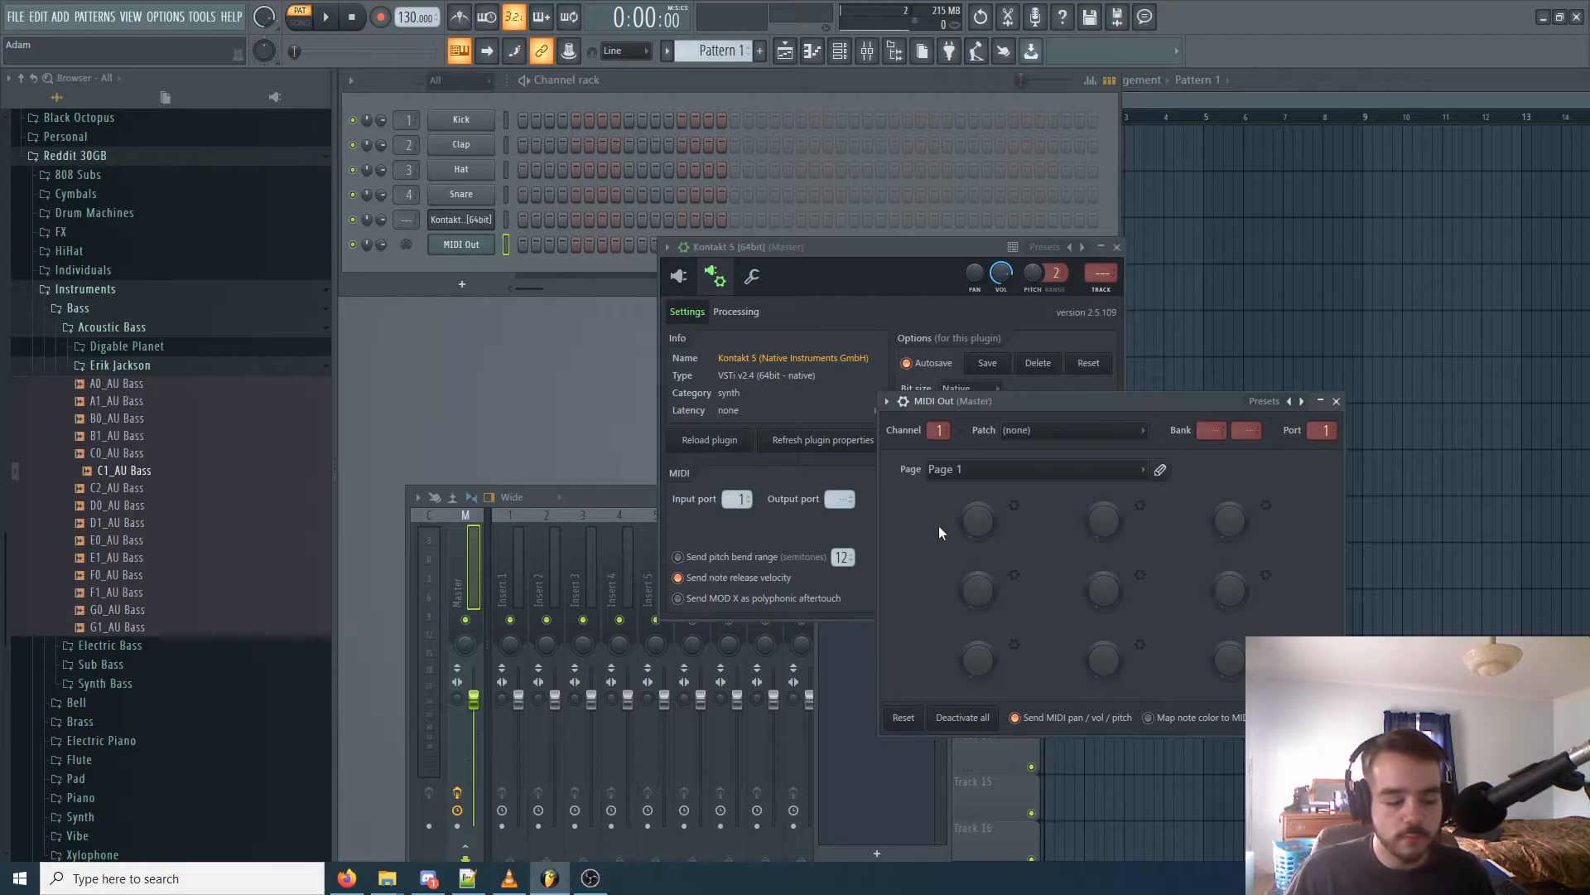
# Step: Configure the first MIDI Out knob with full name Sustain, short name Sus, controller CC 64 and range 0 to 1
pyautogui.rightClick(979, 522)
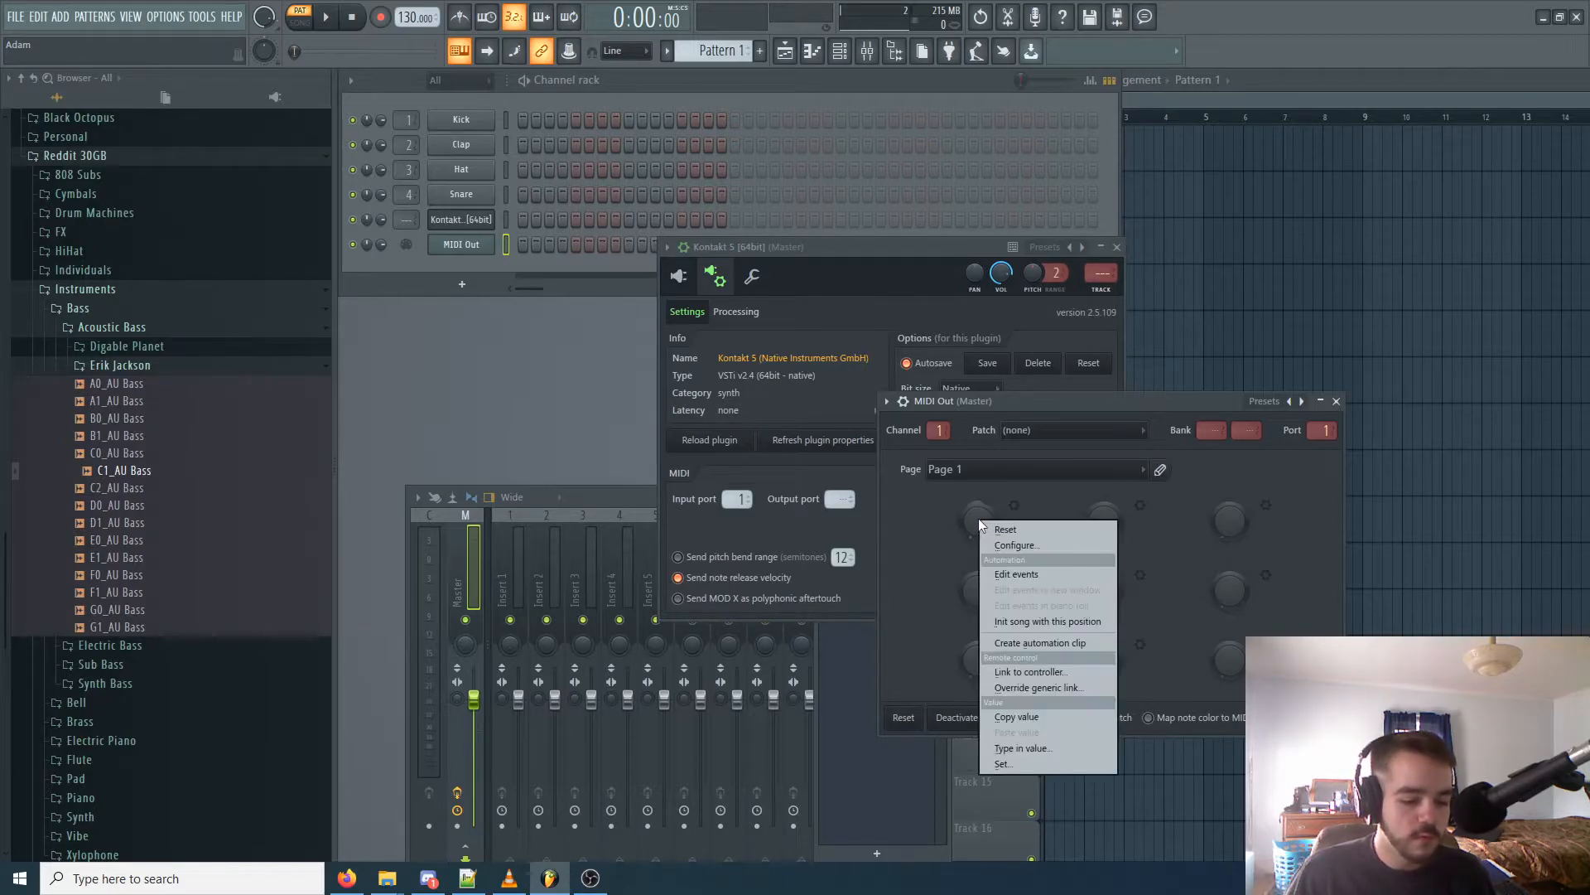
pyautogui.click(1017, 546)
pyautogui.write('Sustain')
pyautogui.press('Tab')
pyautogui.write('Sus')
pyautogui.press('Tab')
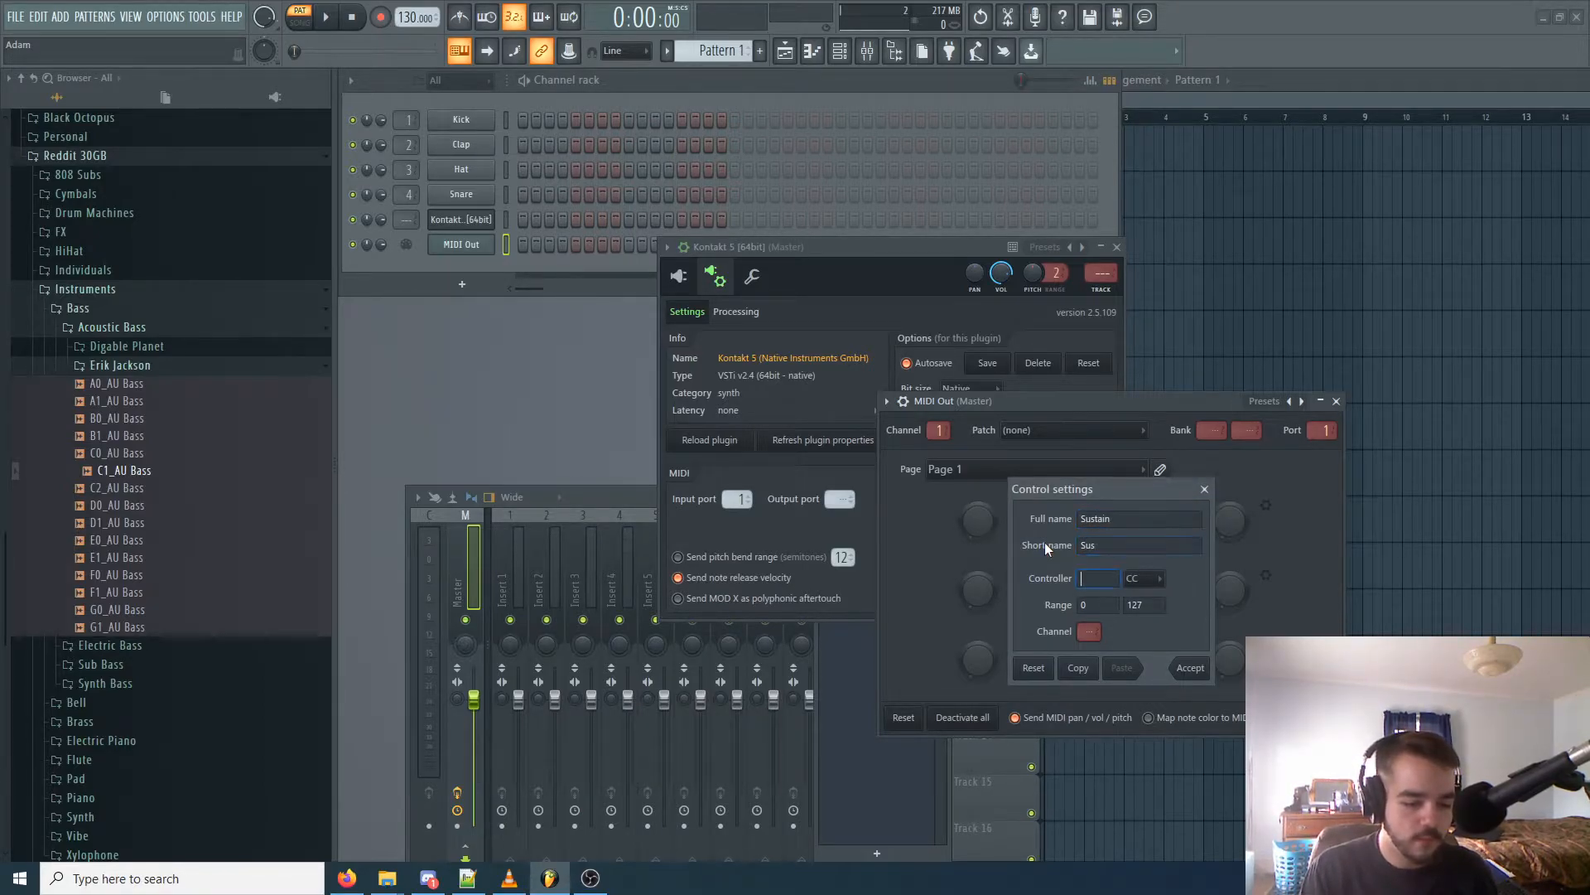
pyautogui.write('64')
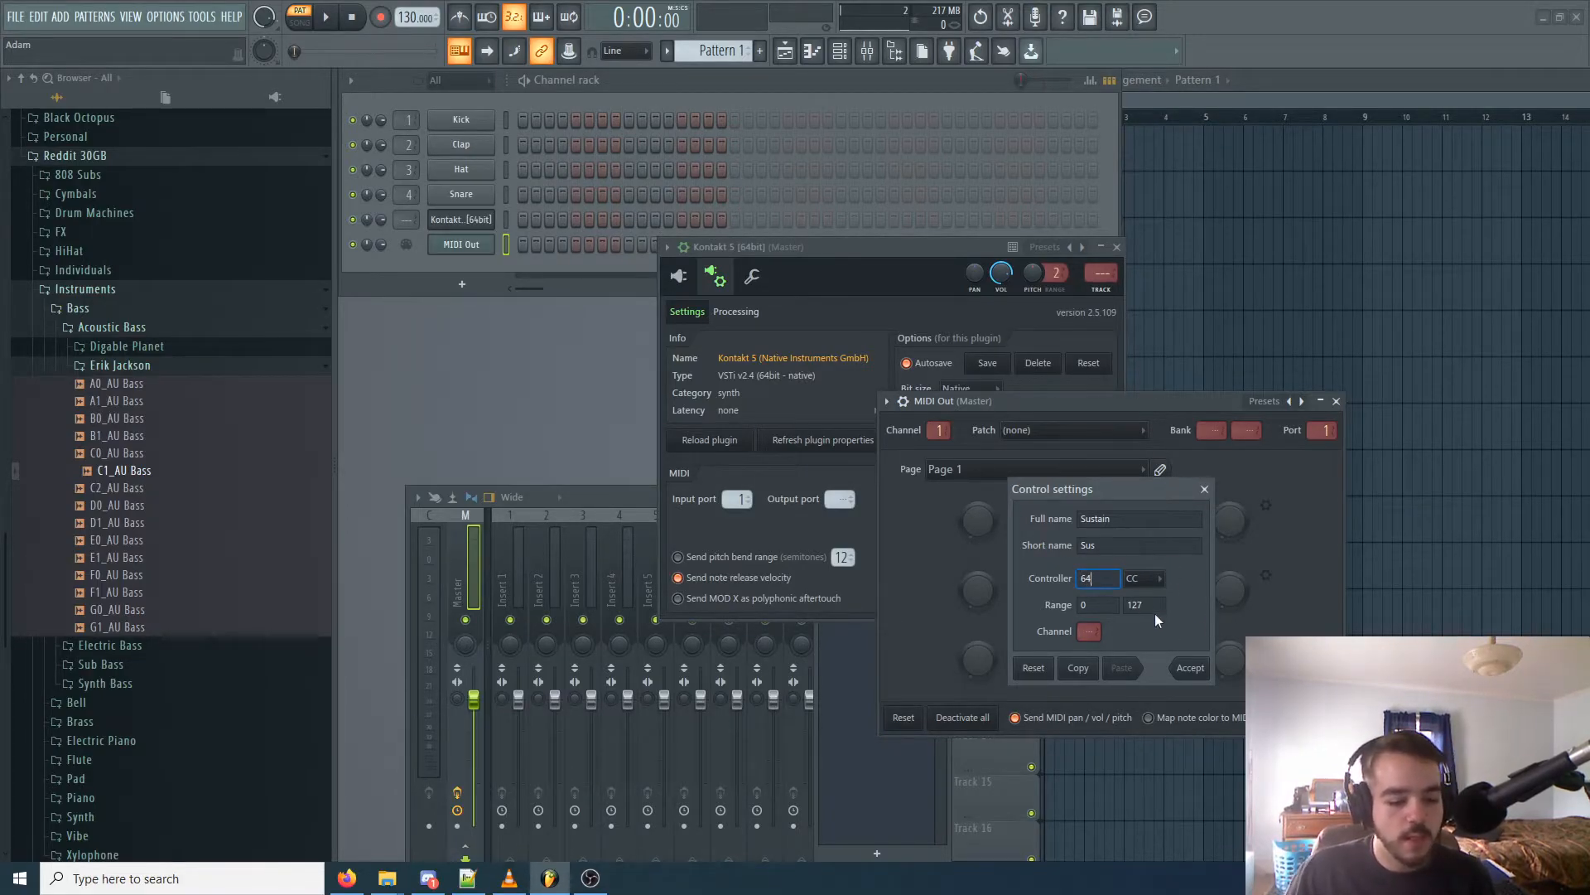
pyautogui.press('Tab')
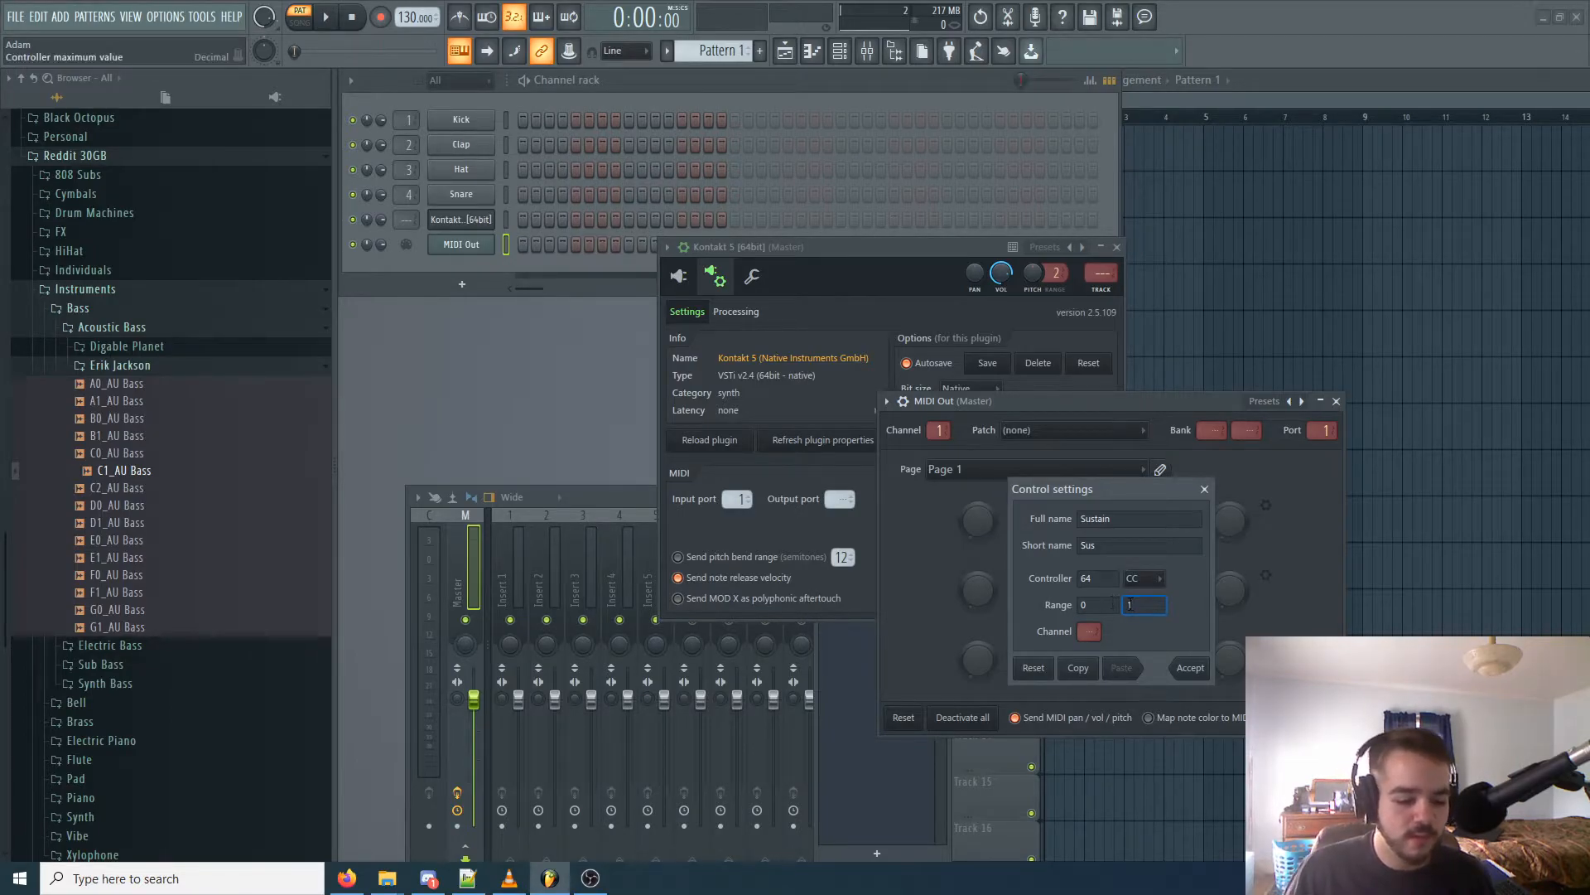
pyautogui.click(1191, 667)
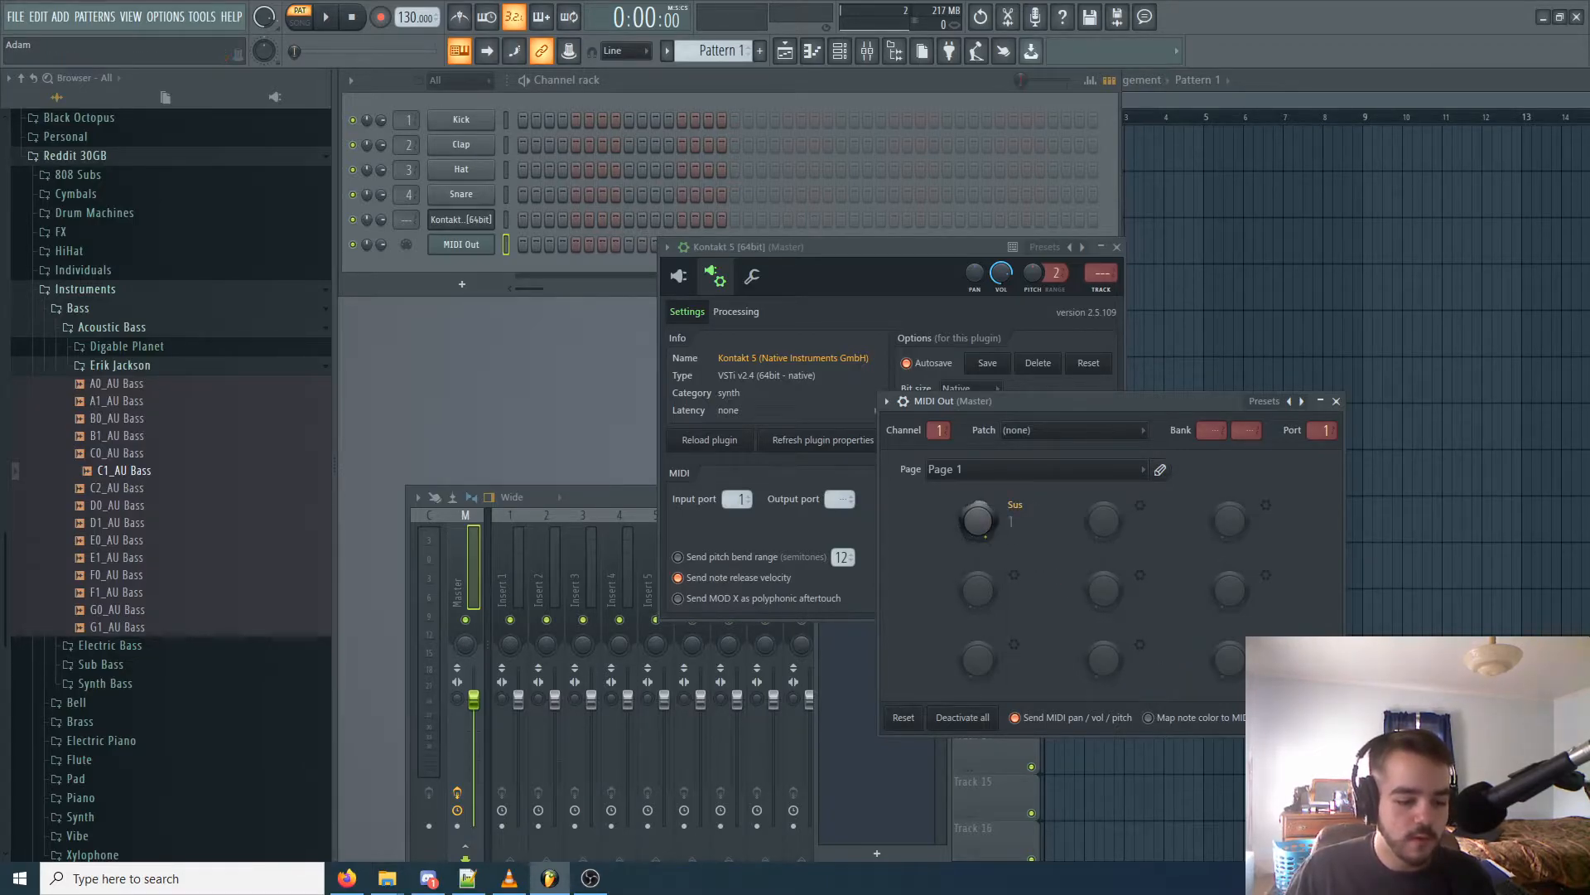
# Step: Set the Sustain knob to 0 and bring Kontakt's instrument view back alongside the MIDI Out window
pyautogui.moveTo(988, 530); pyautogui.dragTo(988, 551)
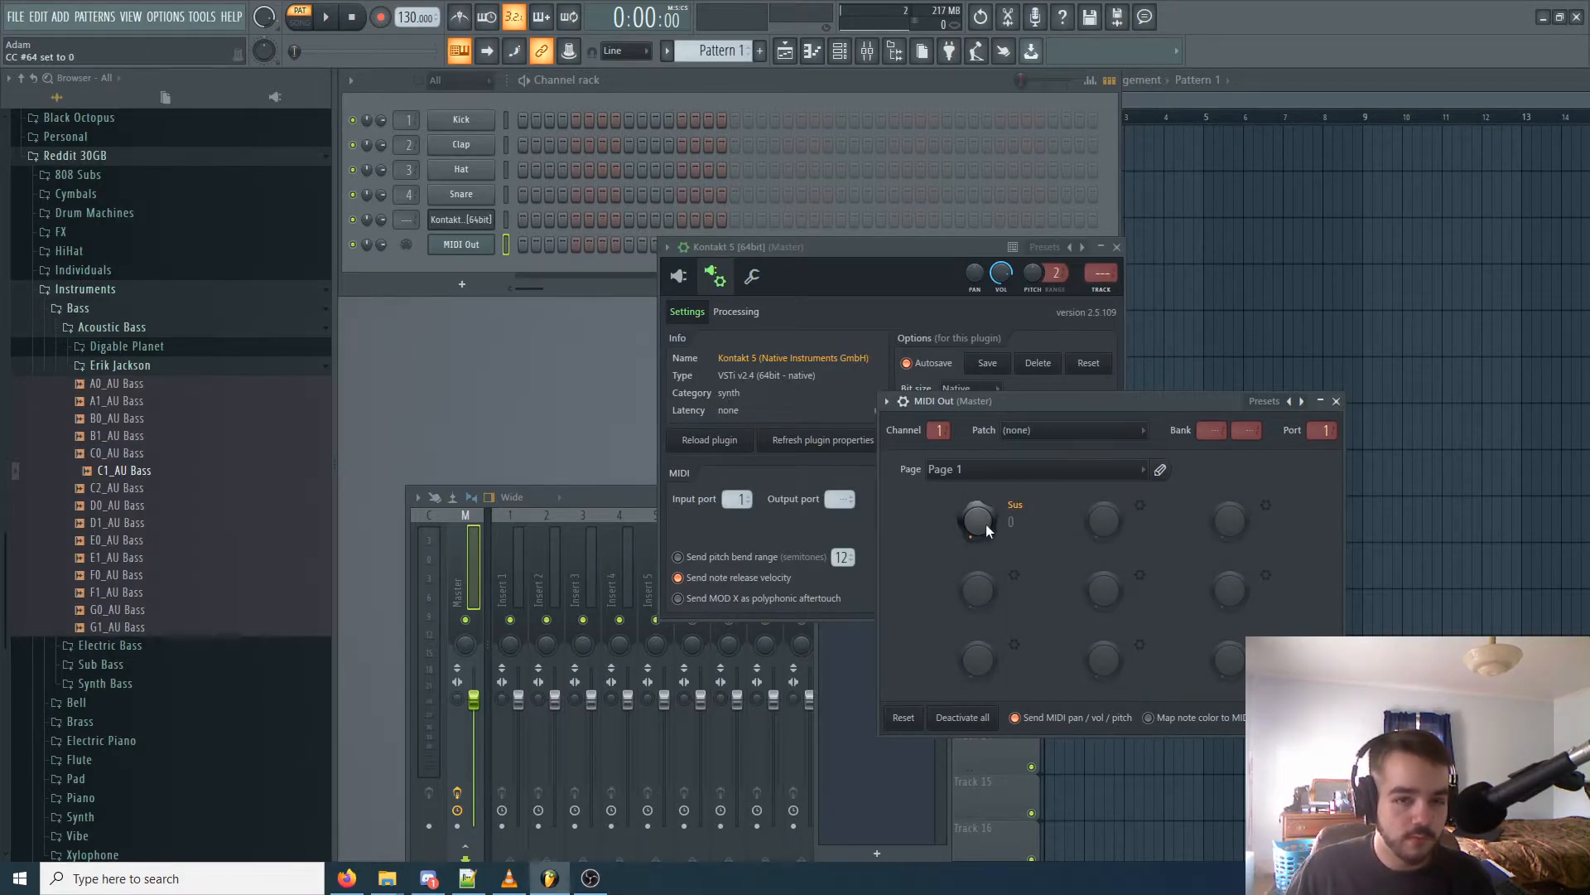
pyautogui.moveTo(832, 248); pyautogui.dragTo(622, 306)
pyautogui.click(512, 336)
pyautogui.moveTo(1181, 410); pyautogui.dragTo(1155, 344)
pyautogui.rightClick(951, 453)
pyautogui.click(793, 505)
pyautogui.click(455, 337)
pyautogui.click(419, 338)
pyautogui.moveTo(593, 306); pyautogui.dragTo(526, 278)
pyautogui.click(1213, 409)
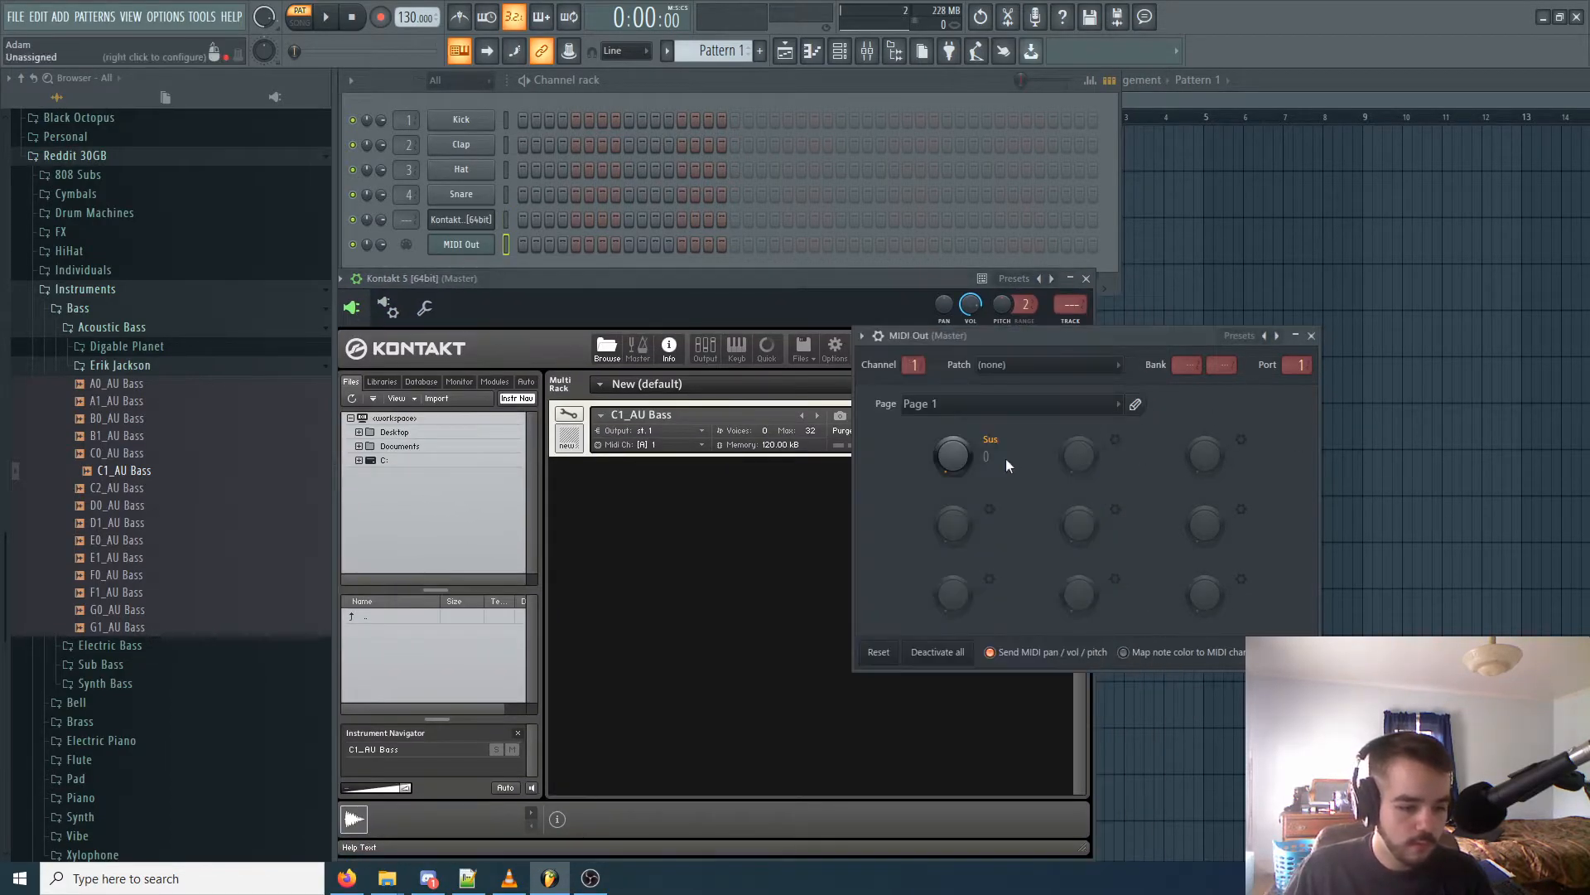
# Step: Play test notes on the C1_AU Bass in Kontakt to check the effect of the Sustain knob
pyautogui.moveTo(830, 285); pyautogui.dragTo(896, 284)
pyautogui.press('n')
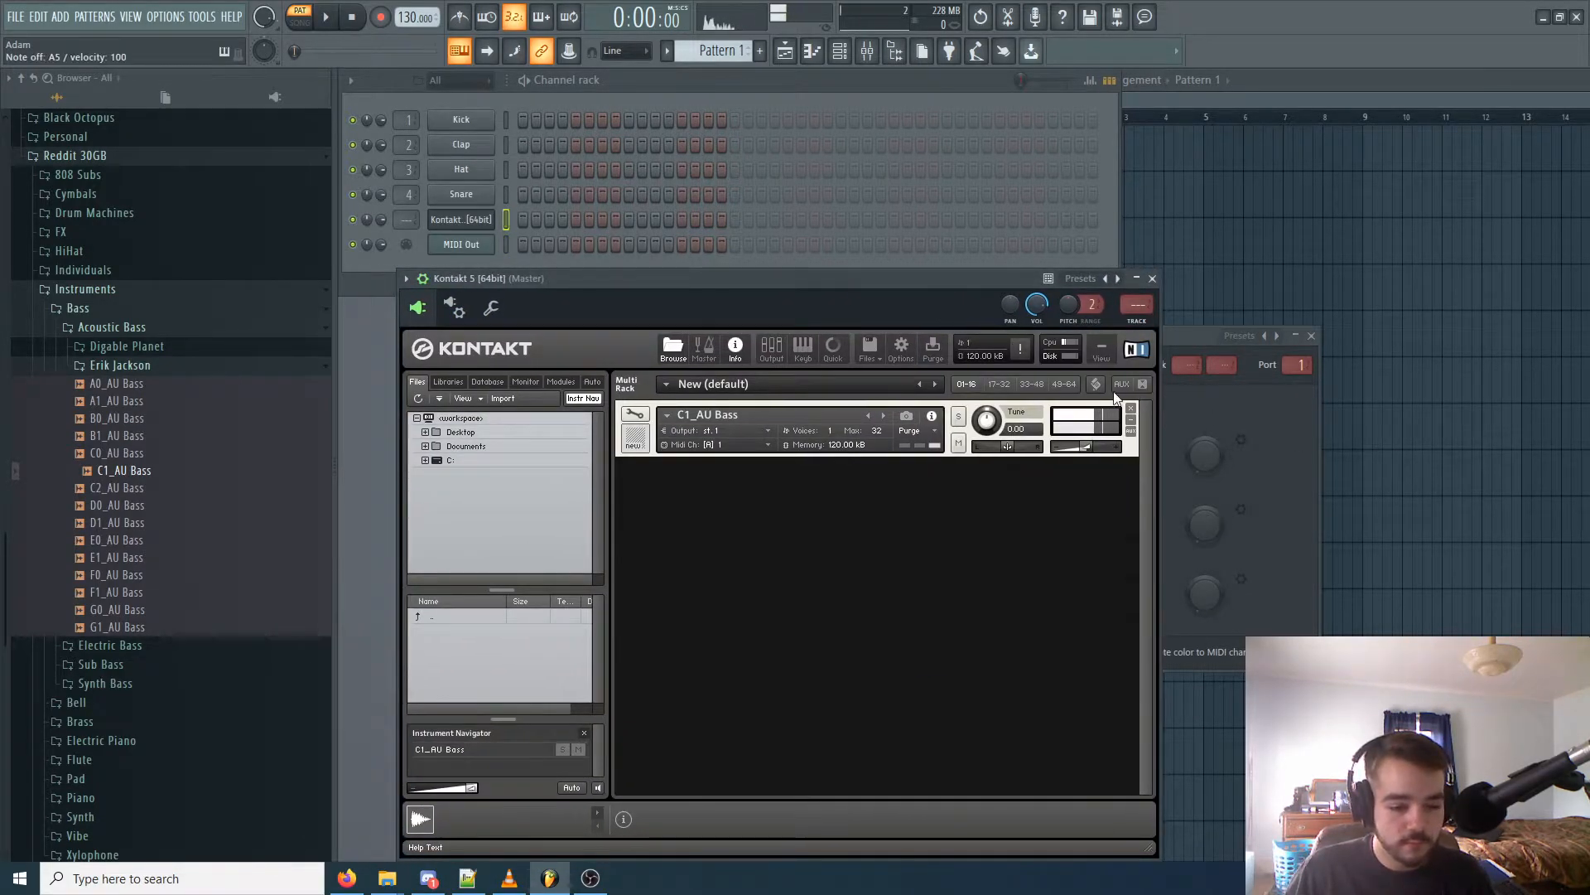
pyautogui.click(1297, 435)
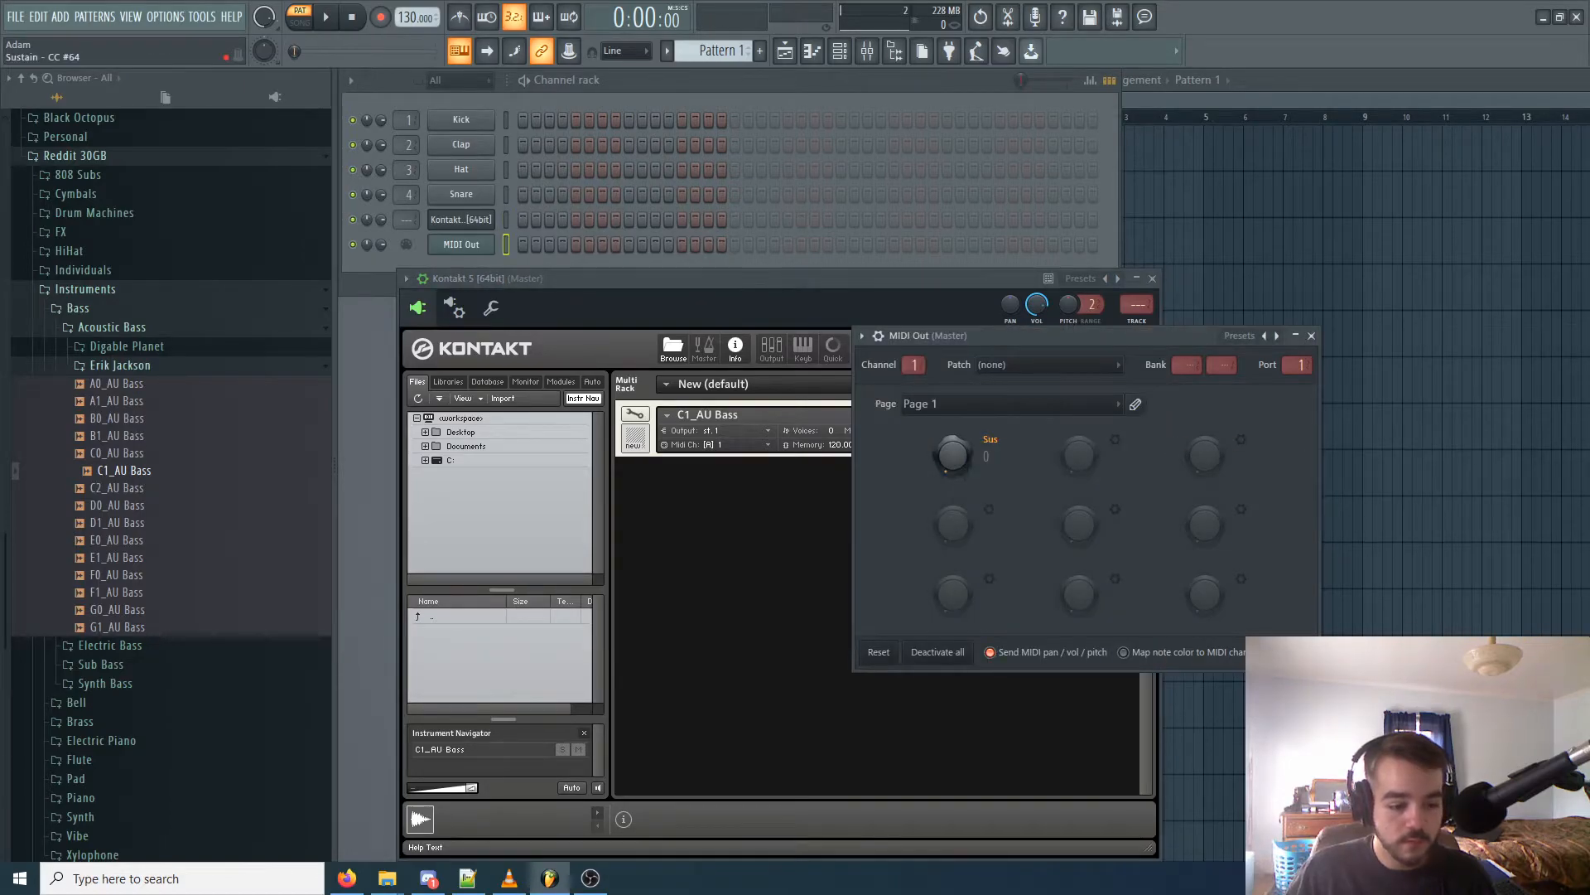
pyautogui.click(905, 277)
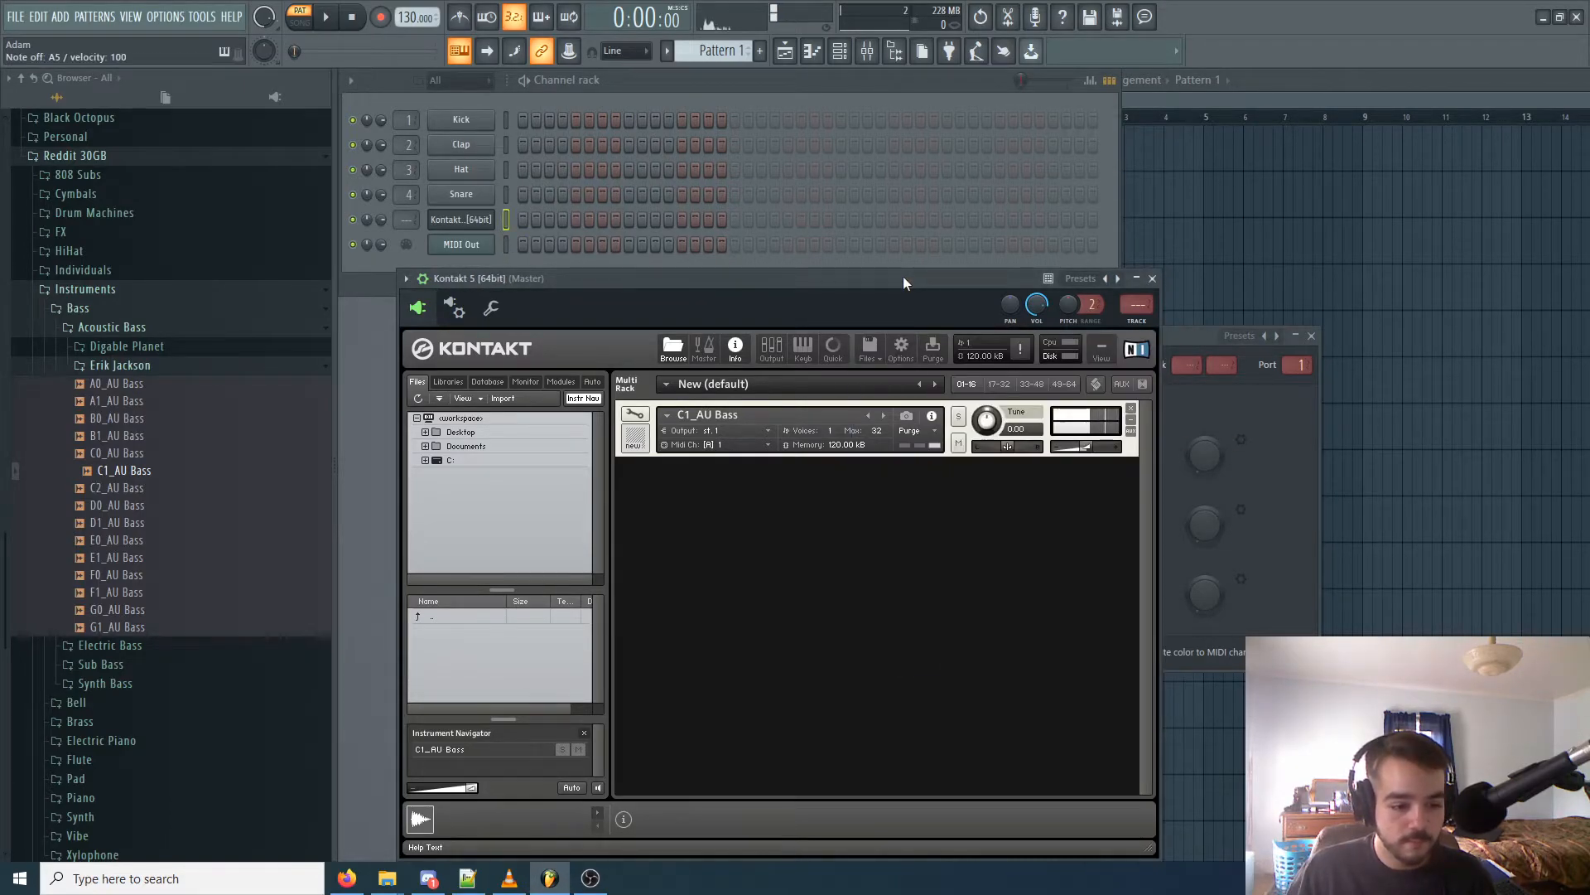
# Step: Raise the Sustain knob's maximum range value to 127 in its control settings
pyautogui.click(1206, 399)
pyautogui.rightClick(951, 454)
pyautogui.click(989, 483)
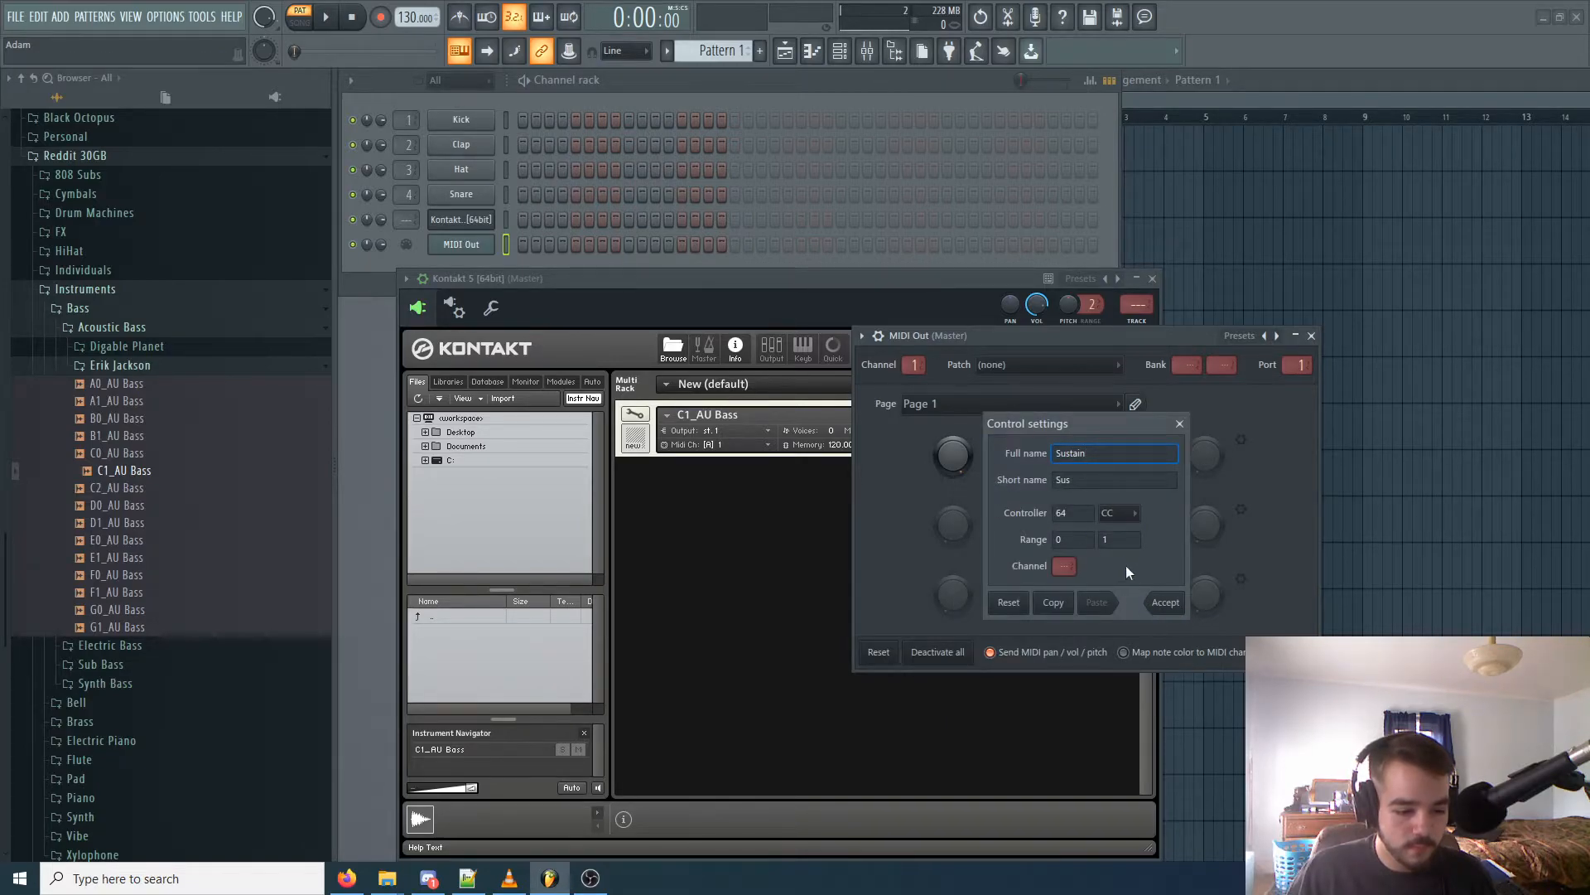
pyautogui.moveTo(1115, 540); pyautogui.dragTo(963, 557)
pyautogui.write('127')
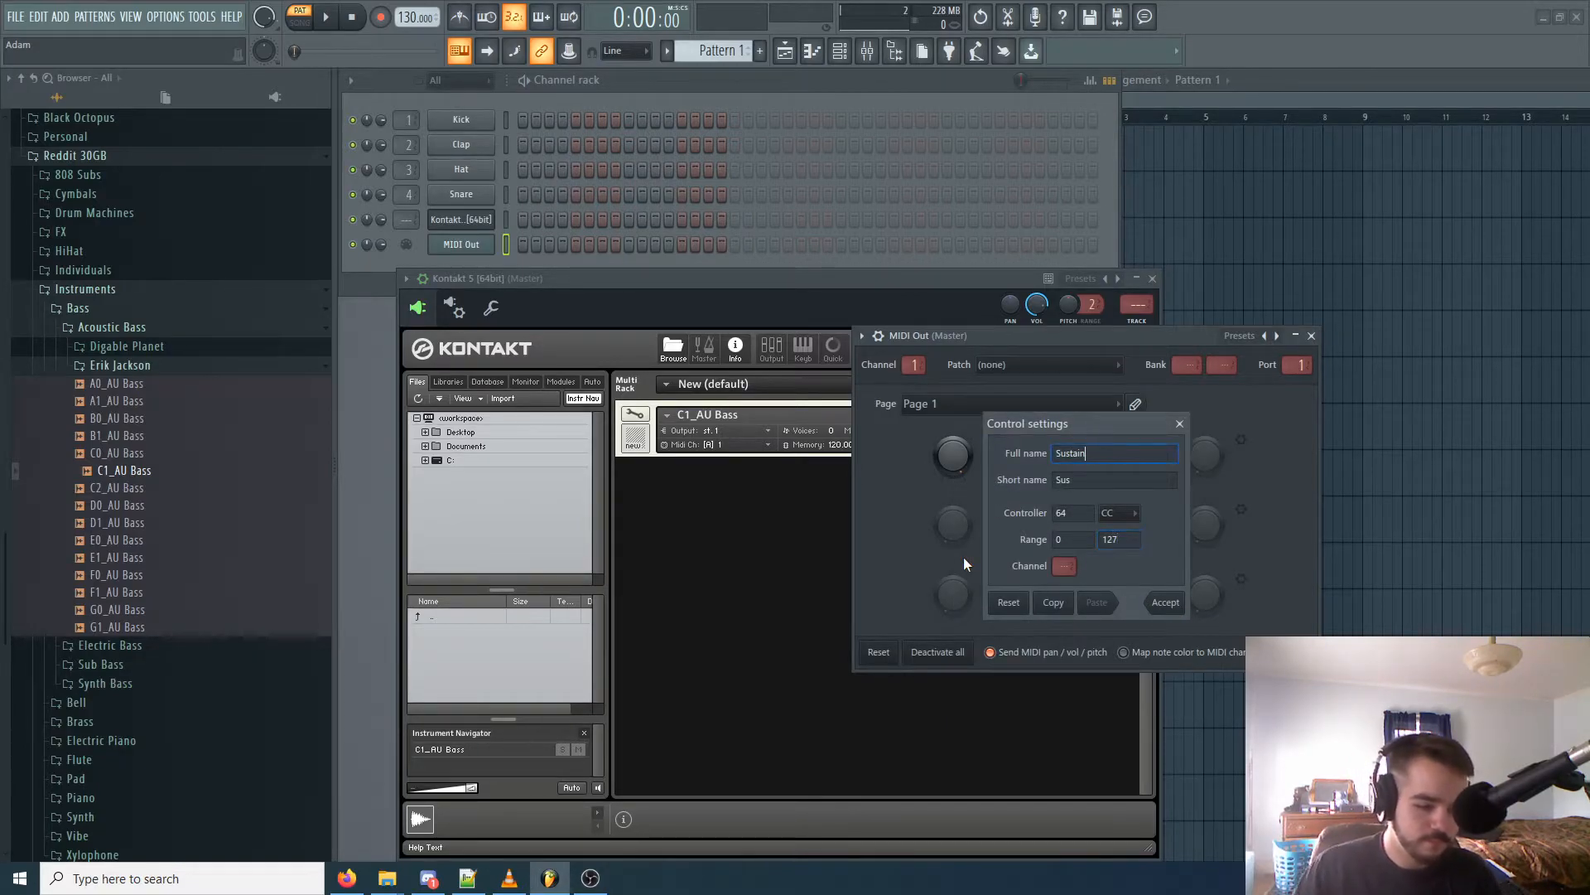
pyautogui.click(1166, 602)
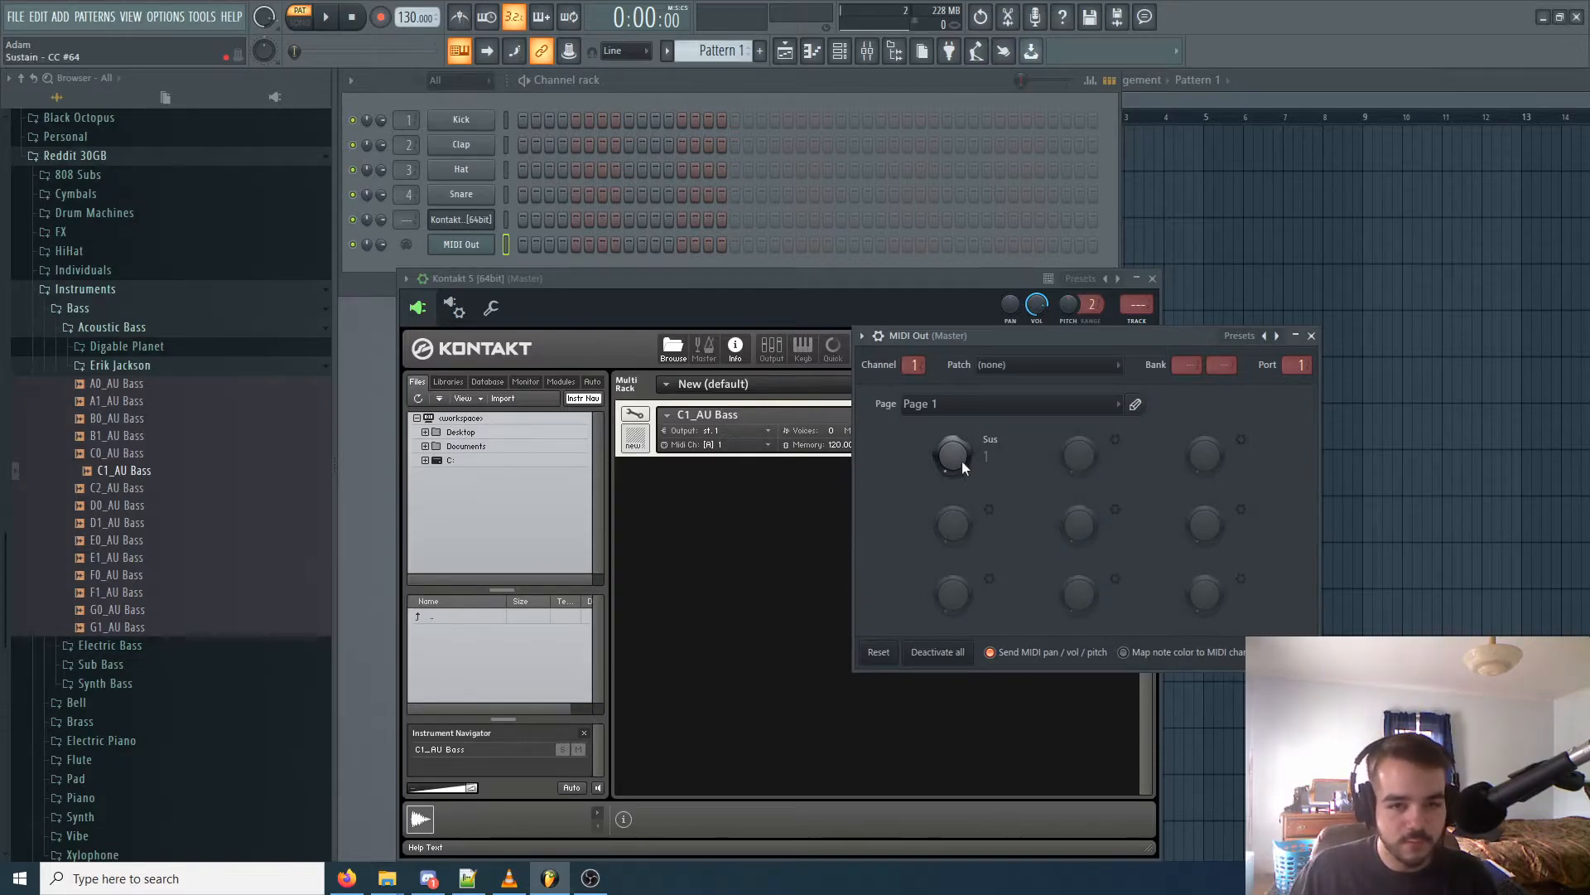
# Step: Set the Sustain knob's maximum range value back to 1 and try turning the knob
pyautogui.rightClick(961, 460)
pyautogui.click(1025, 492)
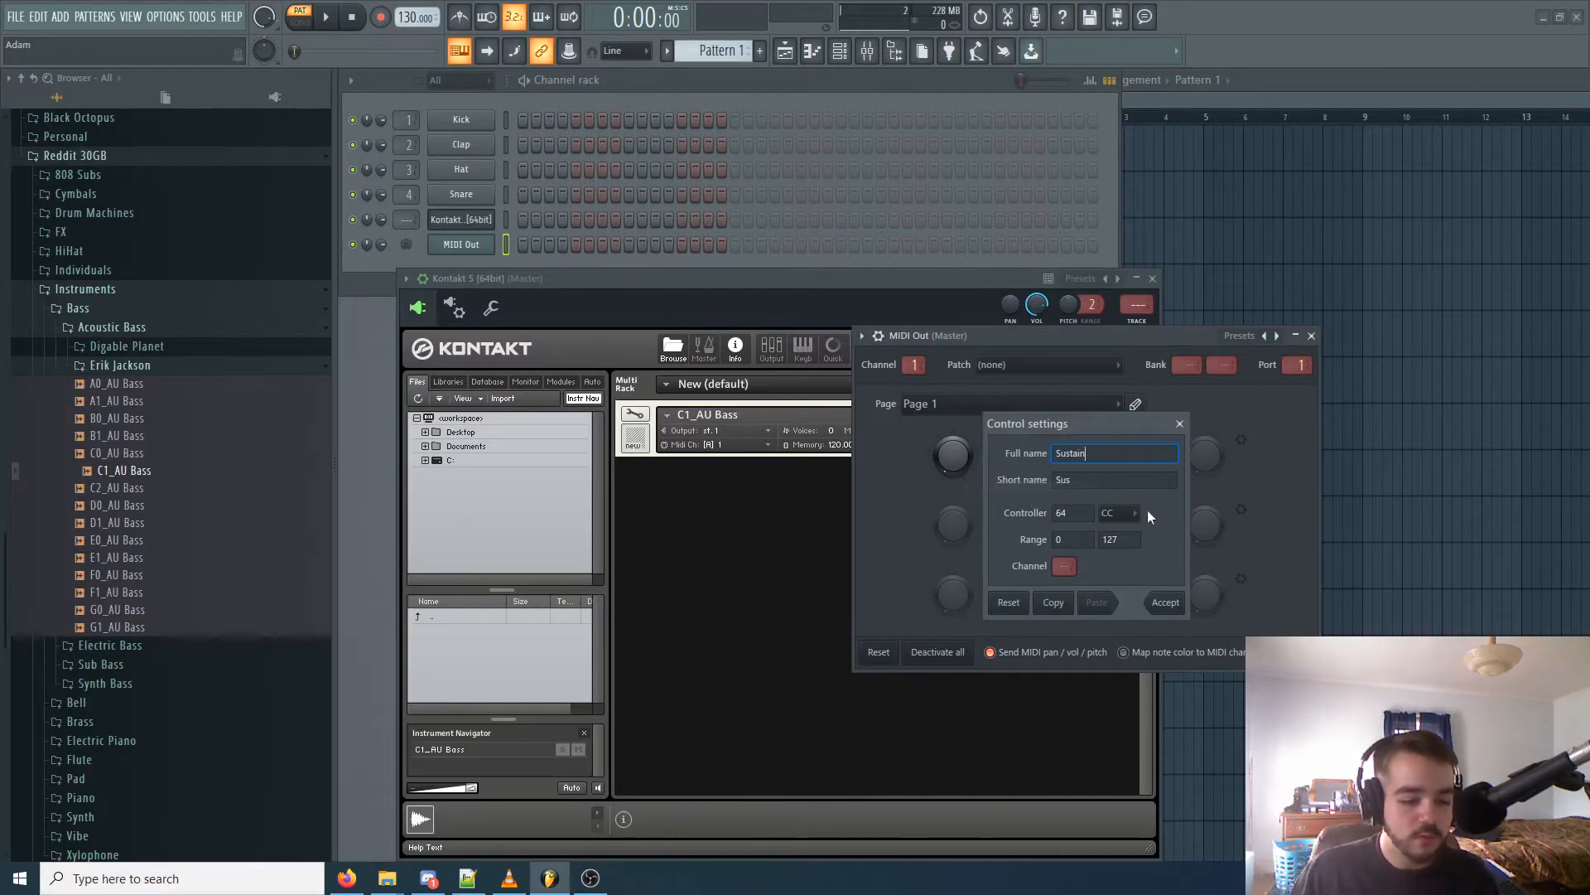
pyautogui.doubleClick(1130, 539)
pyautogui.write('1')
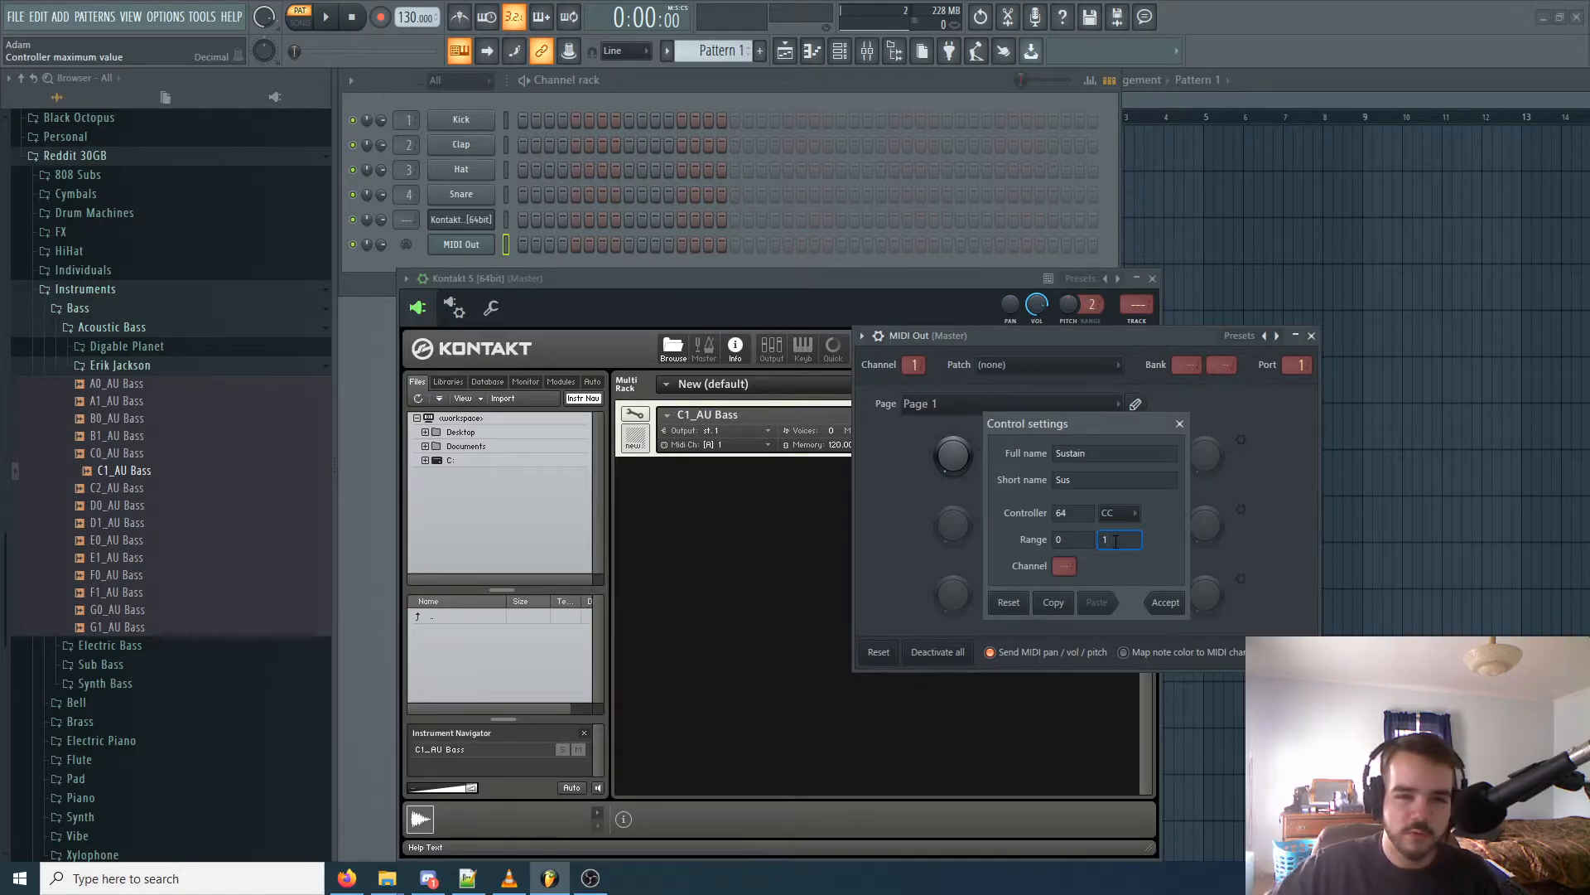
pyautogui.click(1168, 603)
pyautogui.moveTo(951, 452); pyautogui.dragTo(951, 466)
# Step: Set the Sustain knob's range to a minimum of 63 and a maximum of 127
pyautogui.rightClick(951, 461)
pyautogui.click(997, 480)
pyautogui.click(1115, 539)
pyautogui.write('12')
pyautogui.press('Tab')
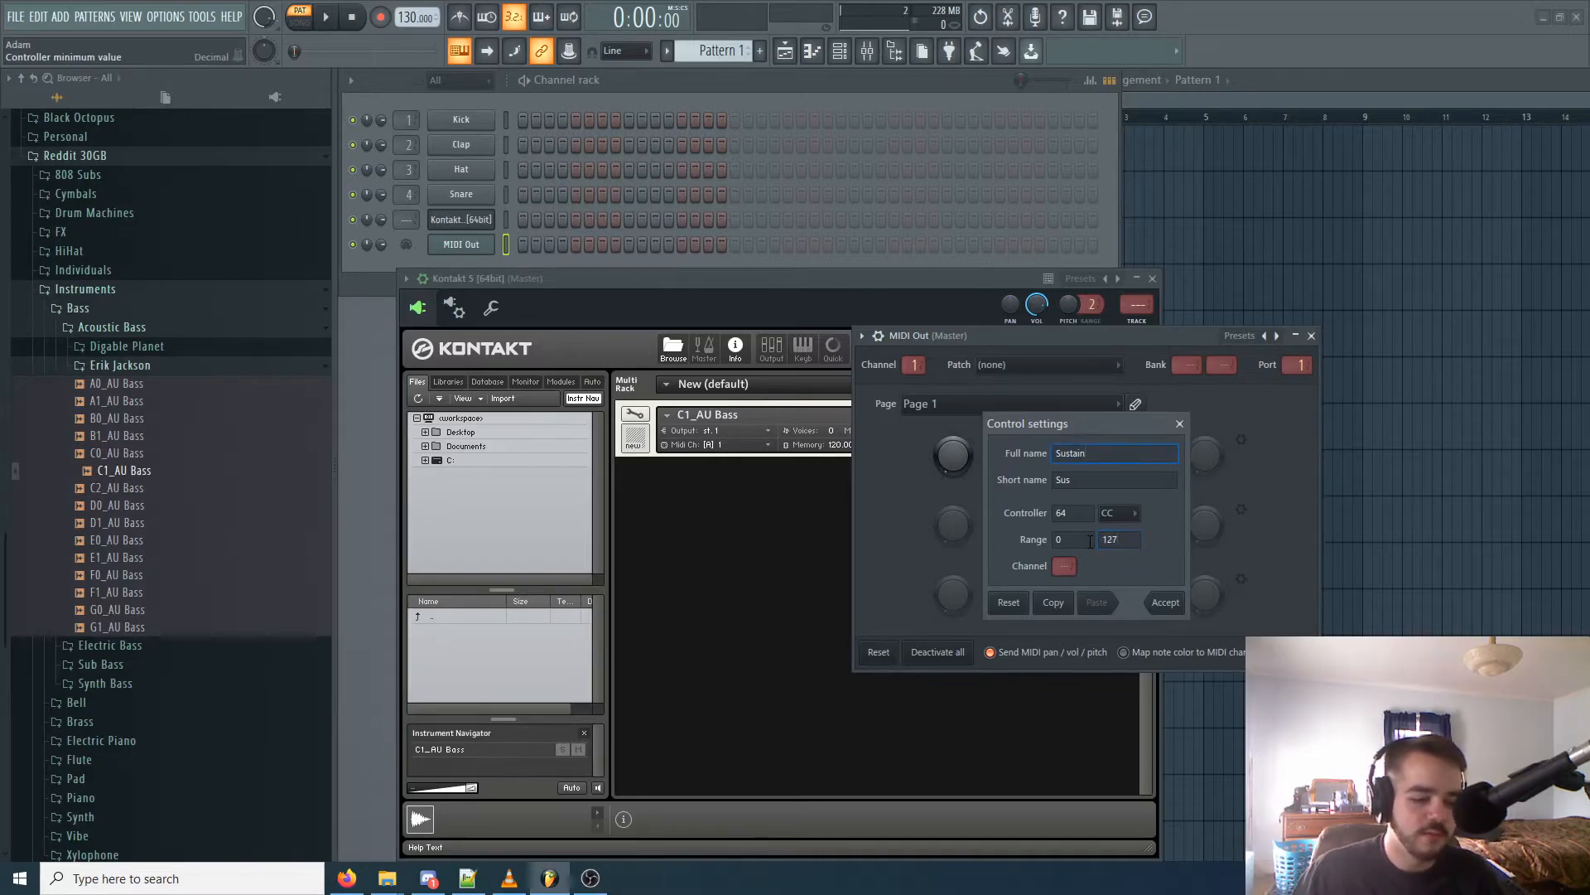
pyautogui.click(1077, 540)
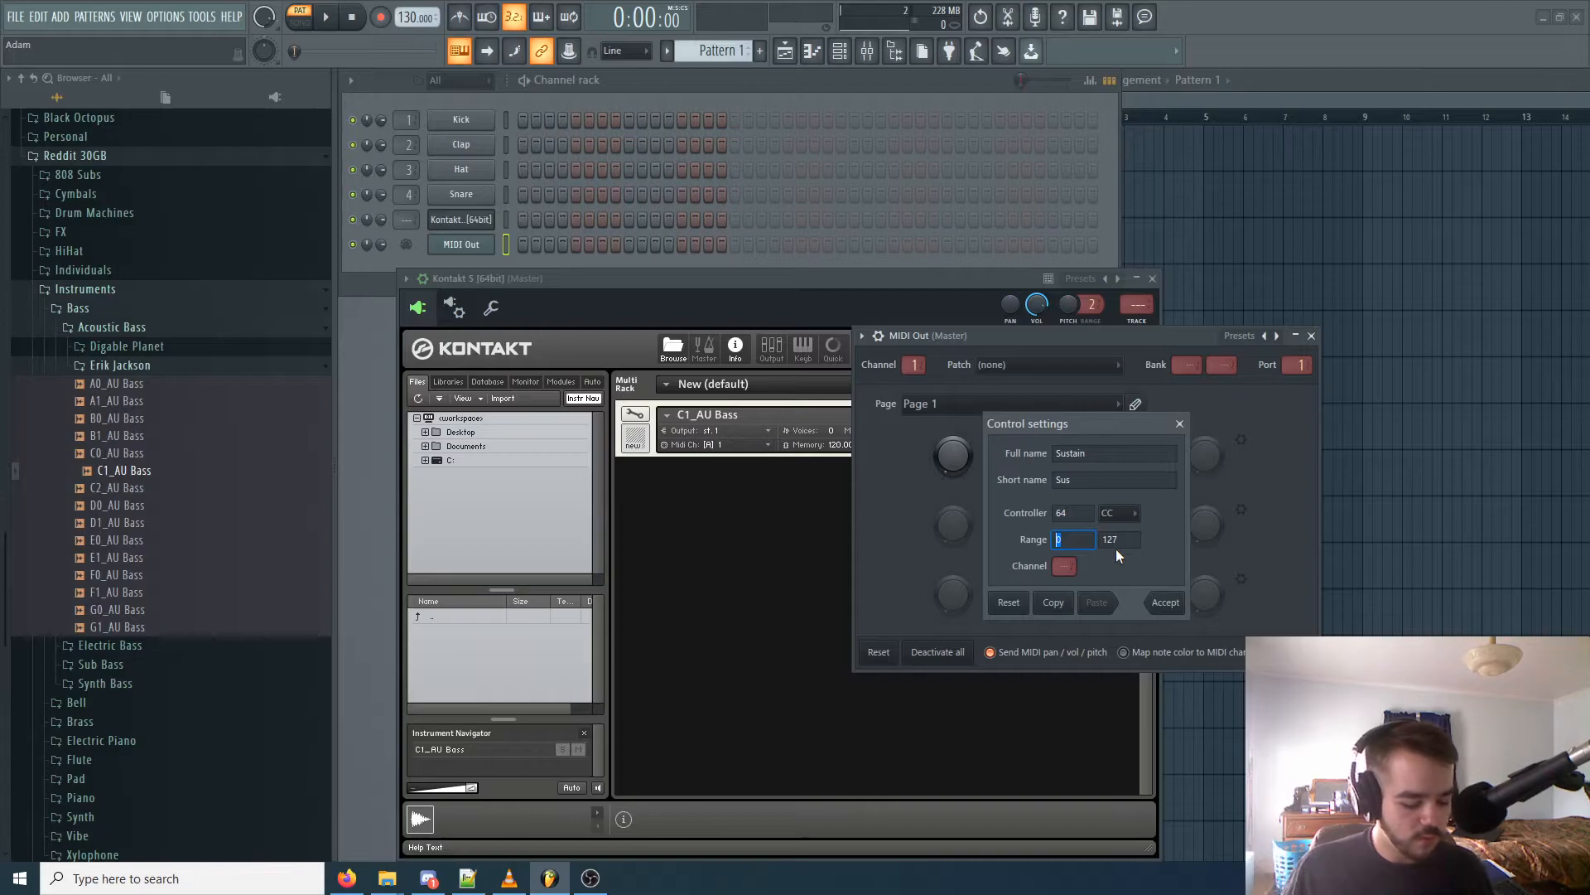
pyautogui.write('63')
pyautogui.press('Tab')
pyautogui.click(1167, 603)
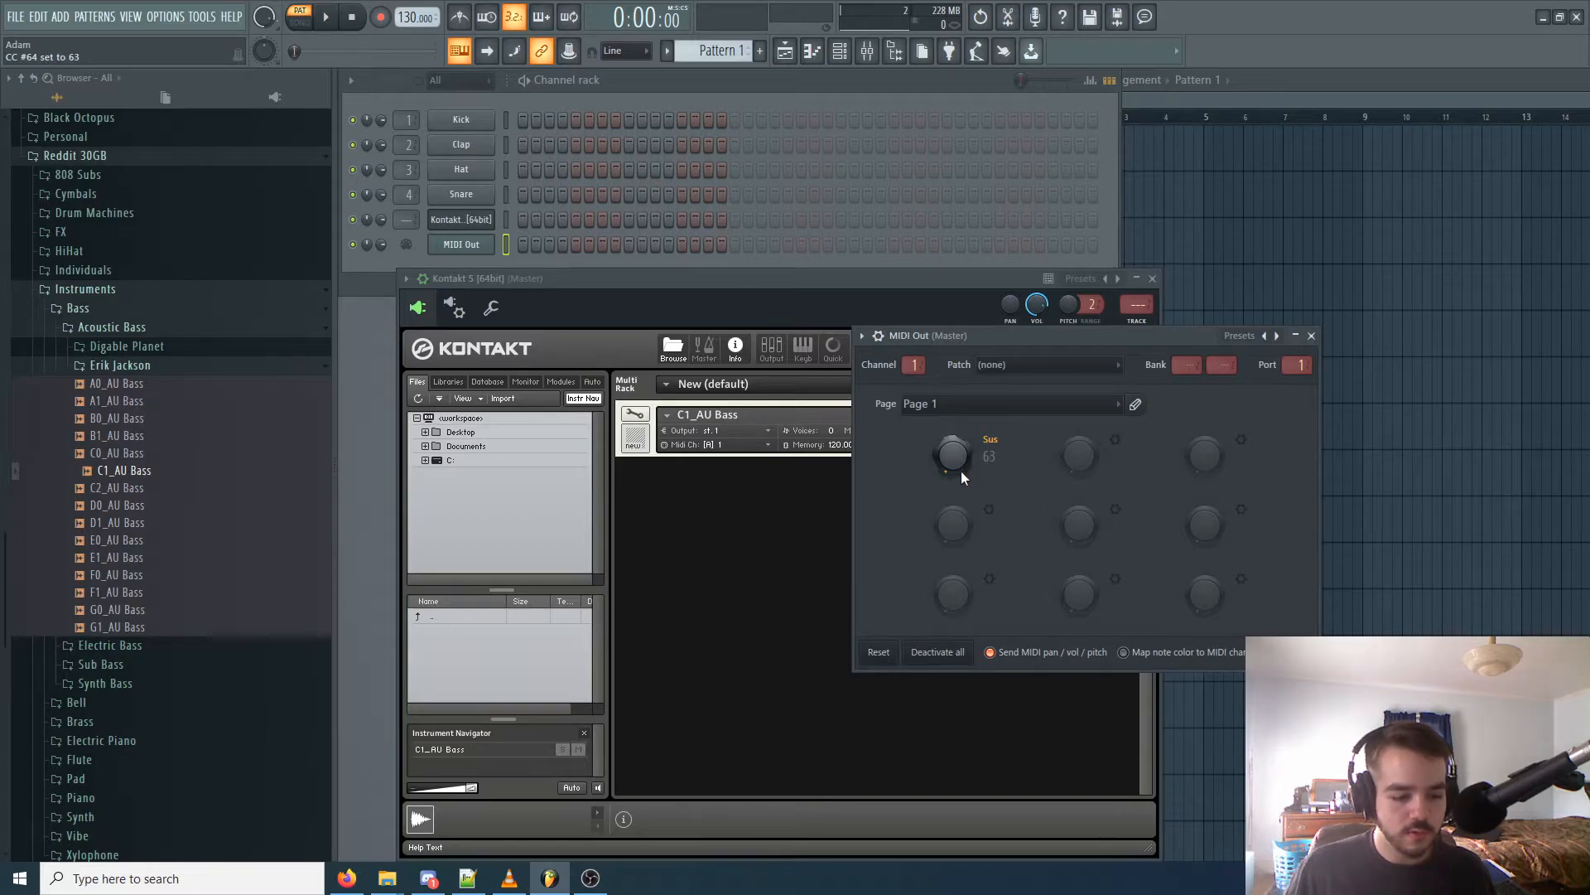
# Step: Play a test note on the Kontakt bass and set the Sustain knob to 64
pyautogui.click(873, 285)
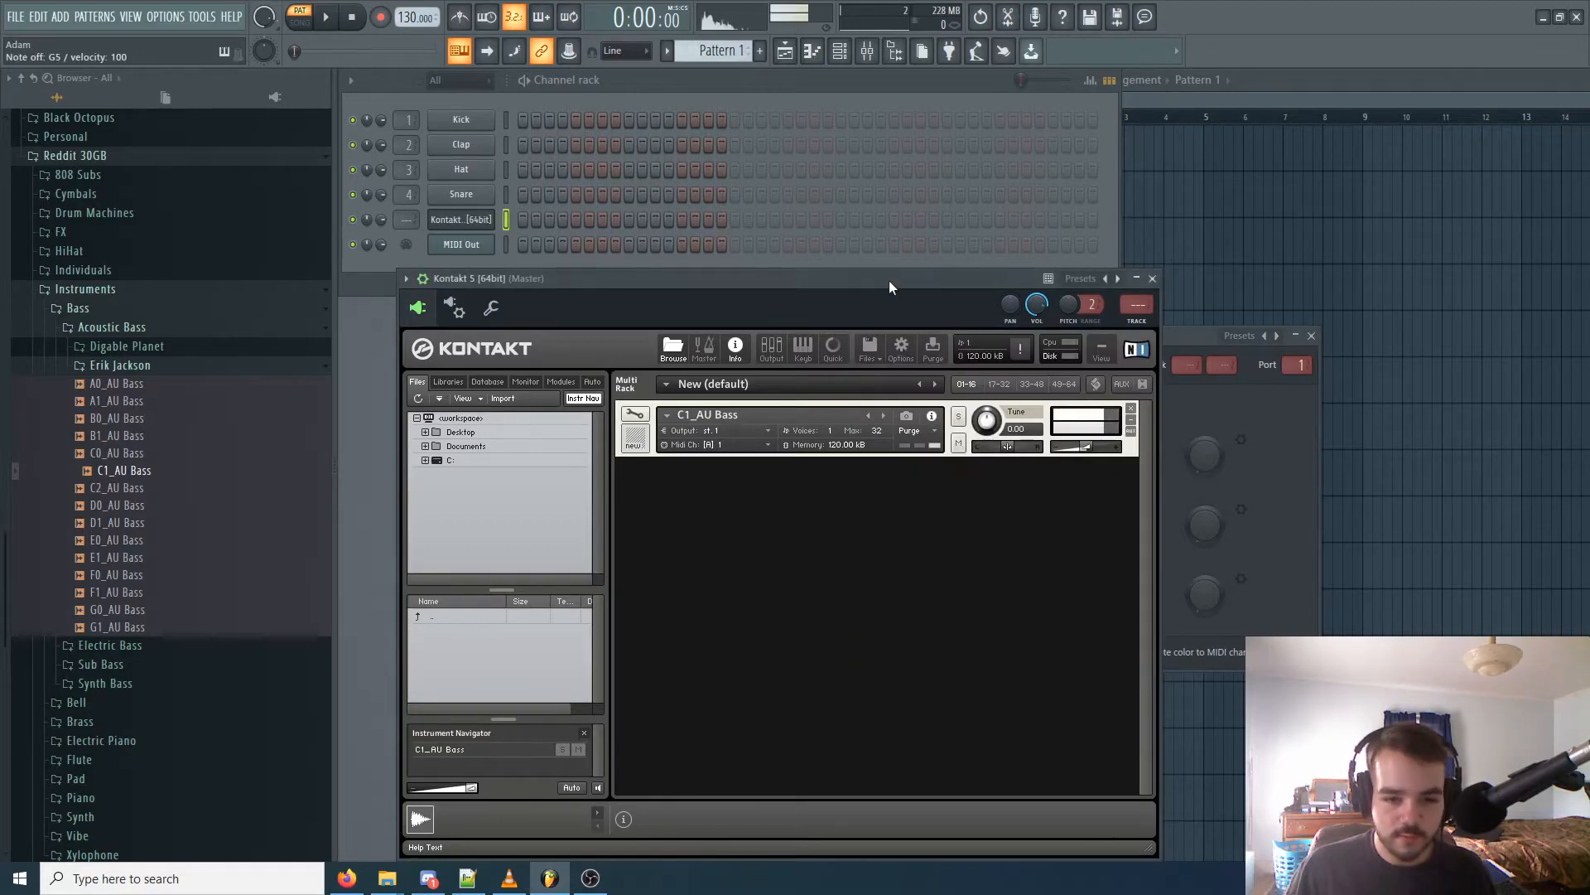
pyautogui.click(1185, 331)
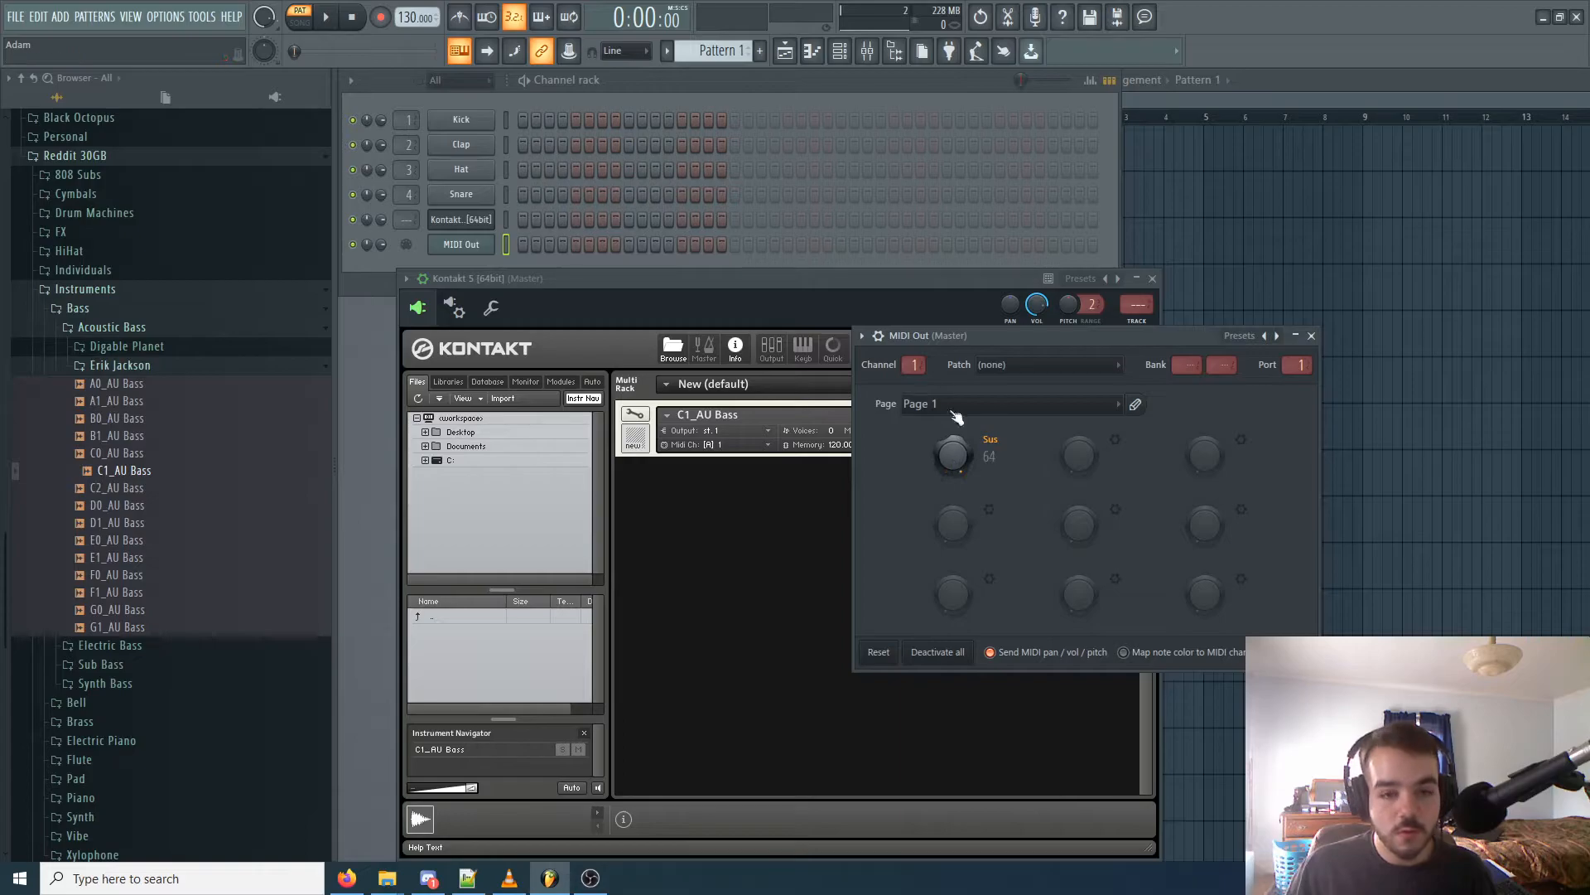
# Step: Test the Kontakt bass once more and set the Sustain knob's range to a minimum of 0 and a maximum of 127
pyautogui.click(916, 285)
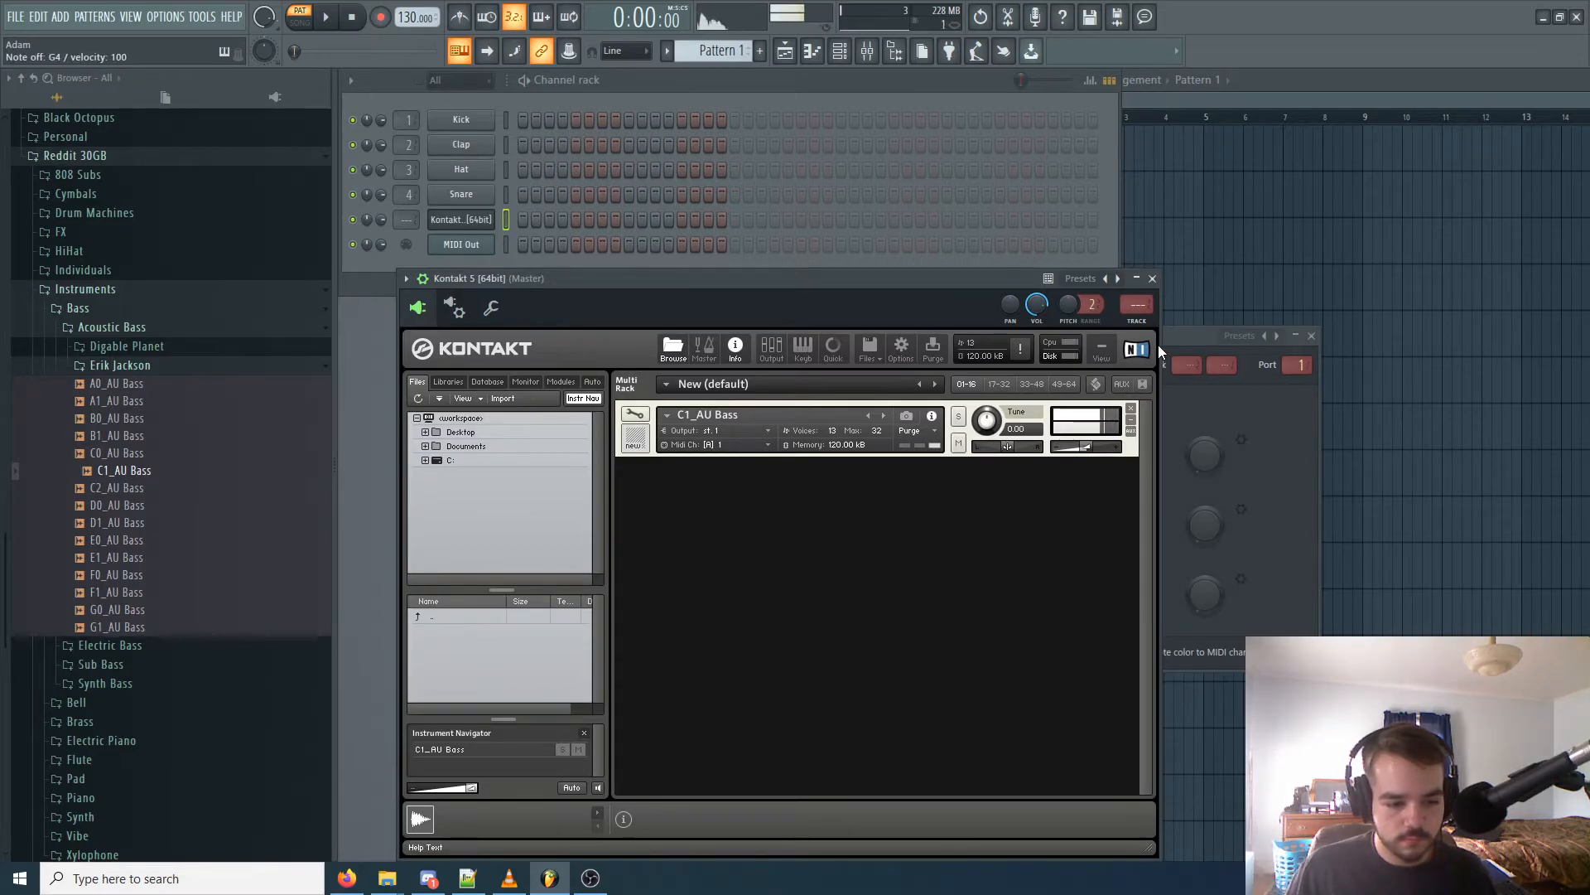
pyautogui.moveTo(1163, 341); pyautogui.dragTo(1219, 327)
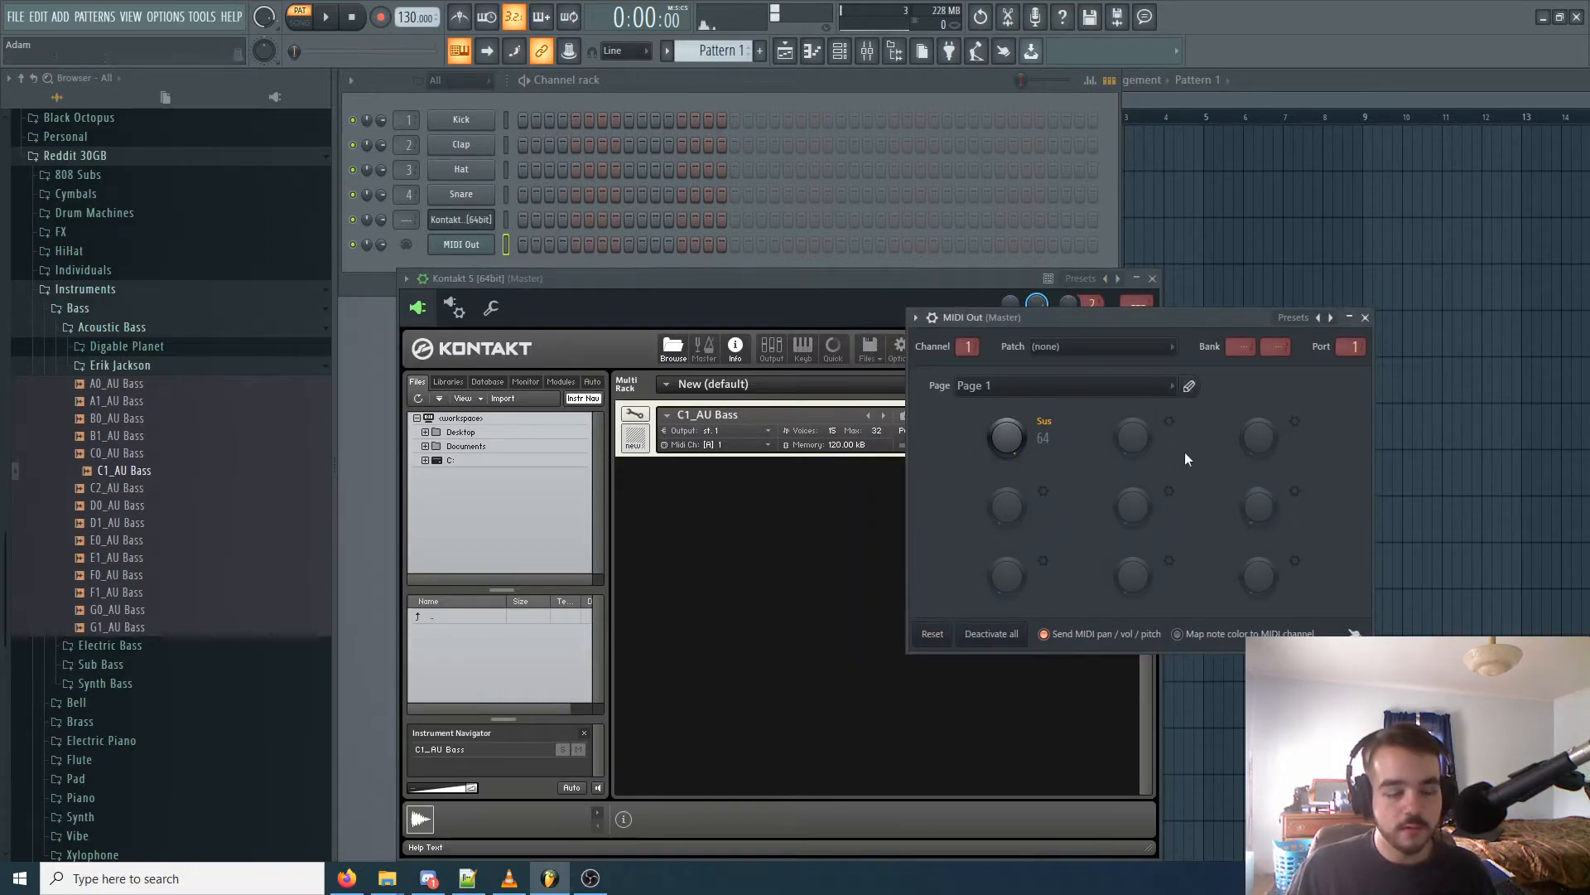
pyautogui.rightClick(1014, 441)
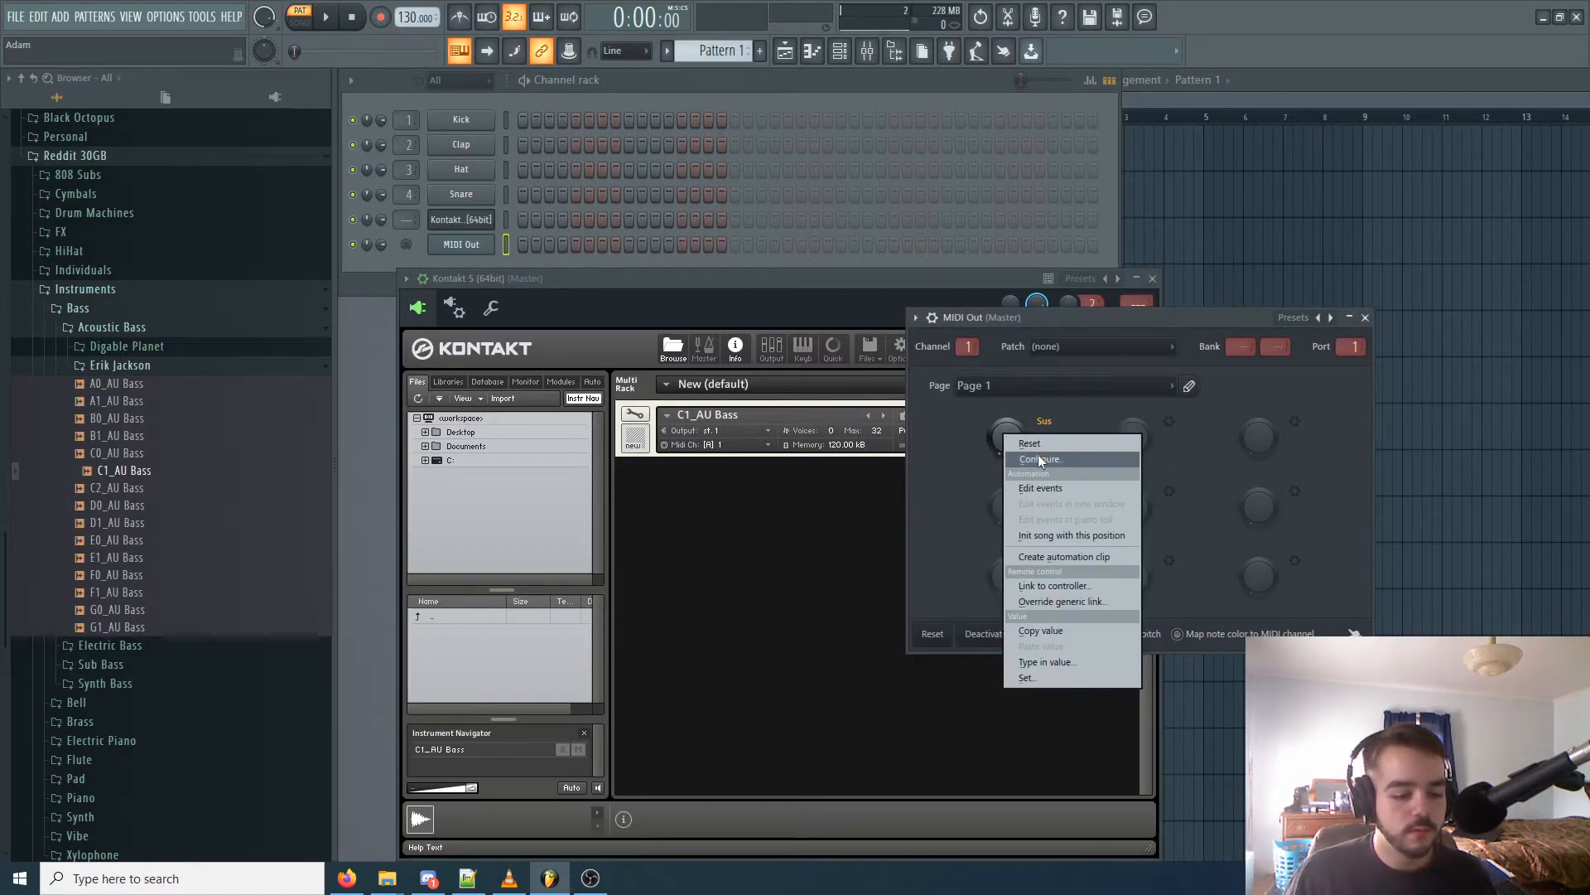
pyautogui.click(1042, 457)
pyautogui.doubleClick(1135, 521)
pyautogui.write('0')
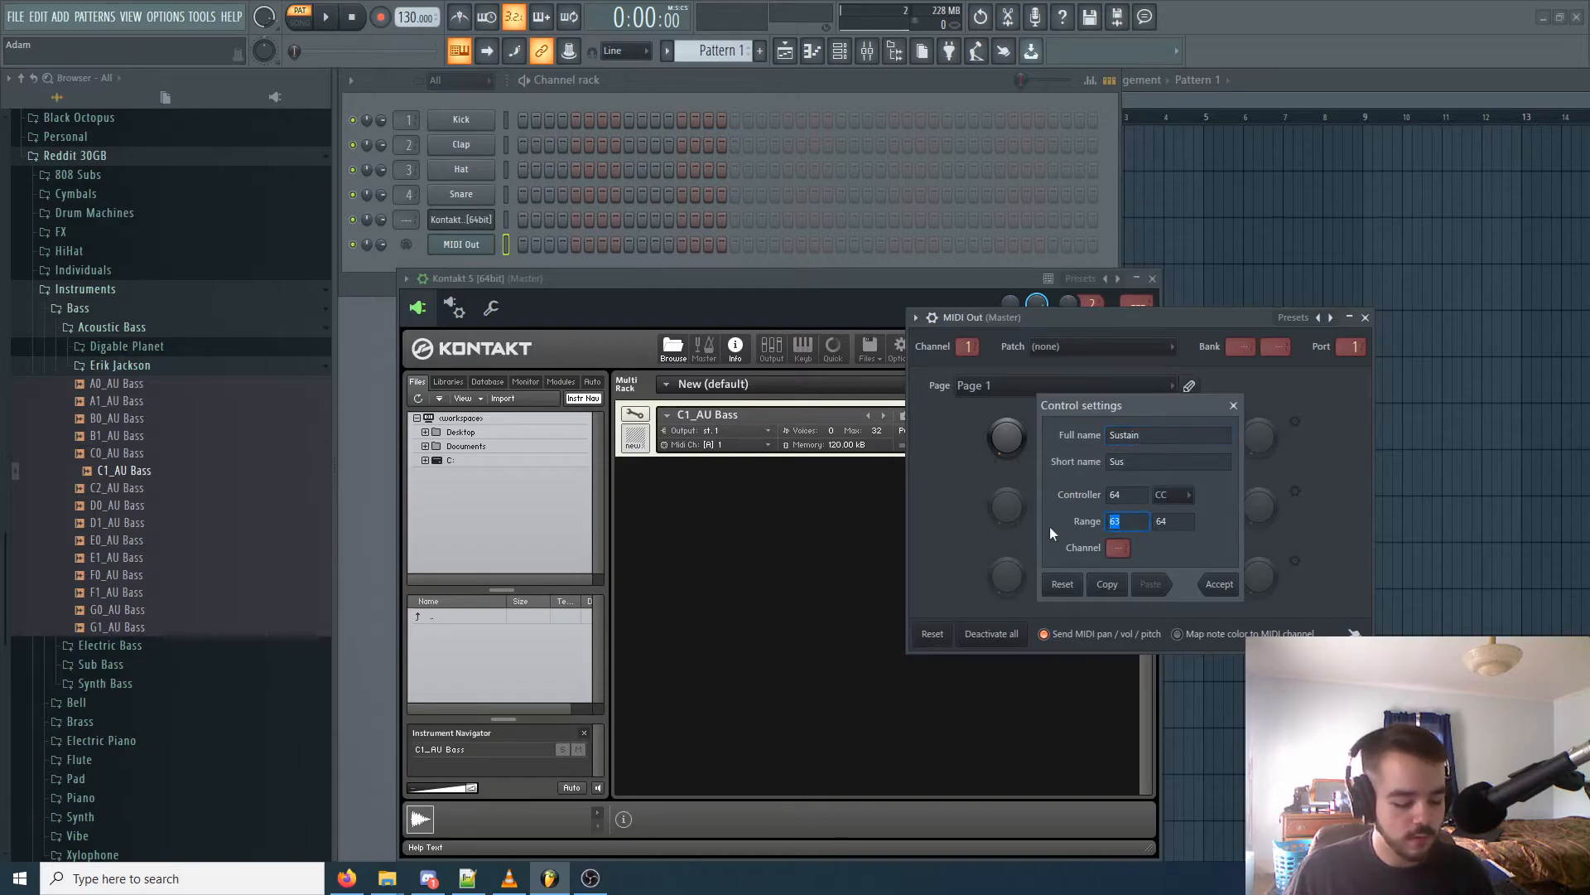
pyautogui.press('Tab')
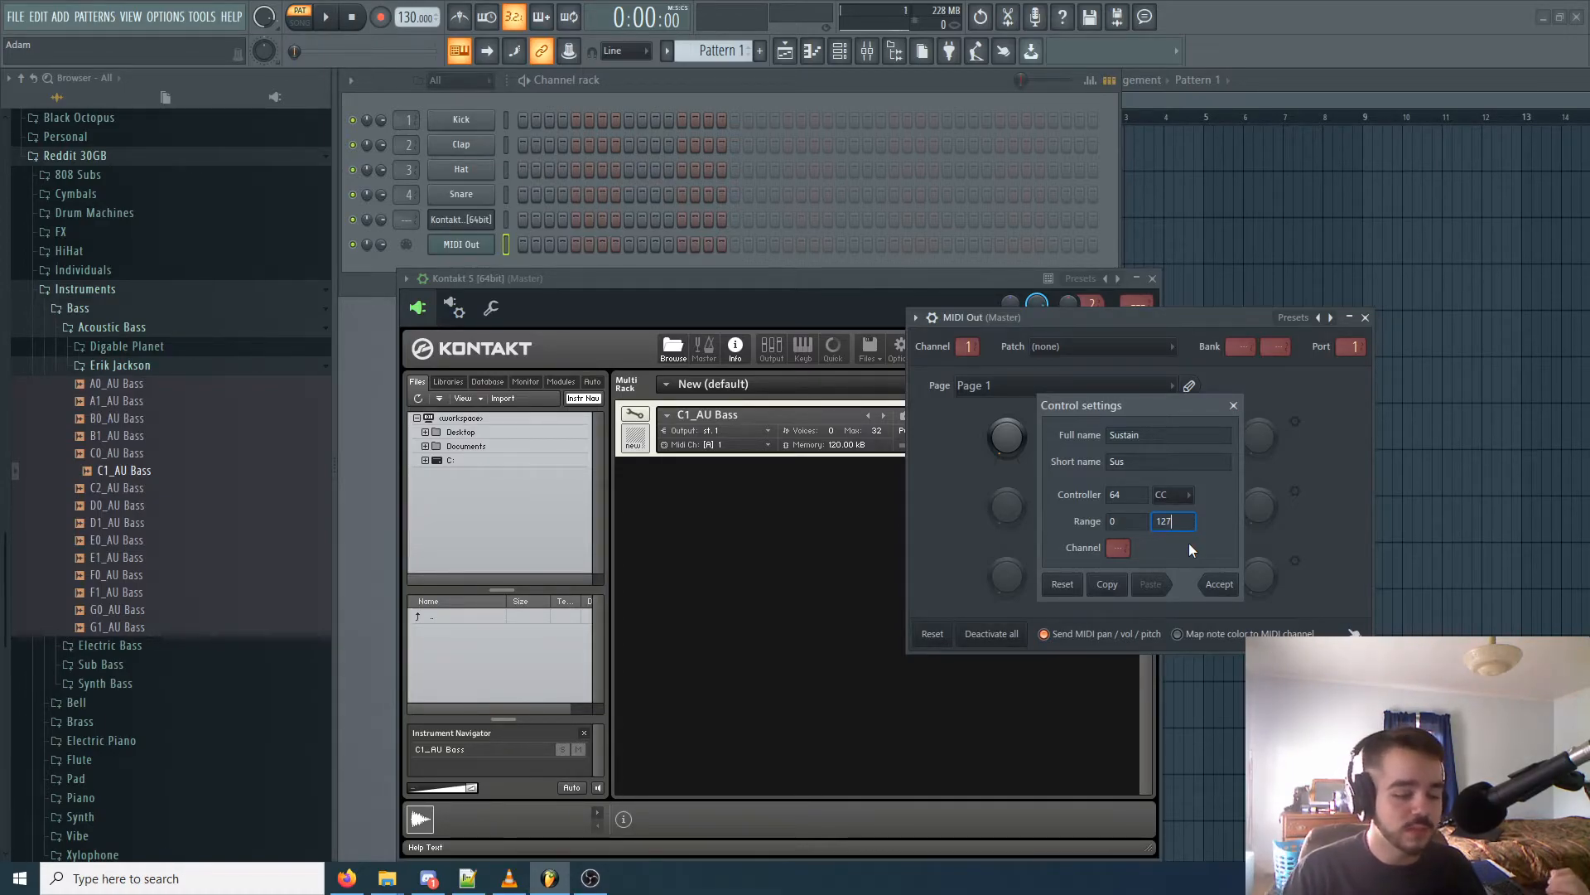
pyautogui.click(1221, 586)
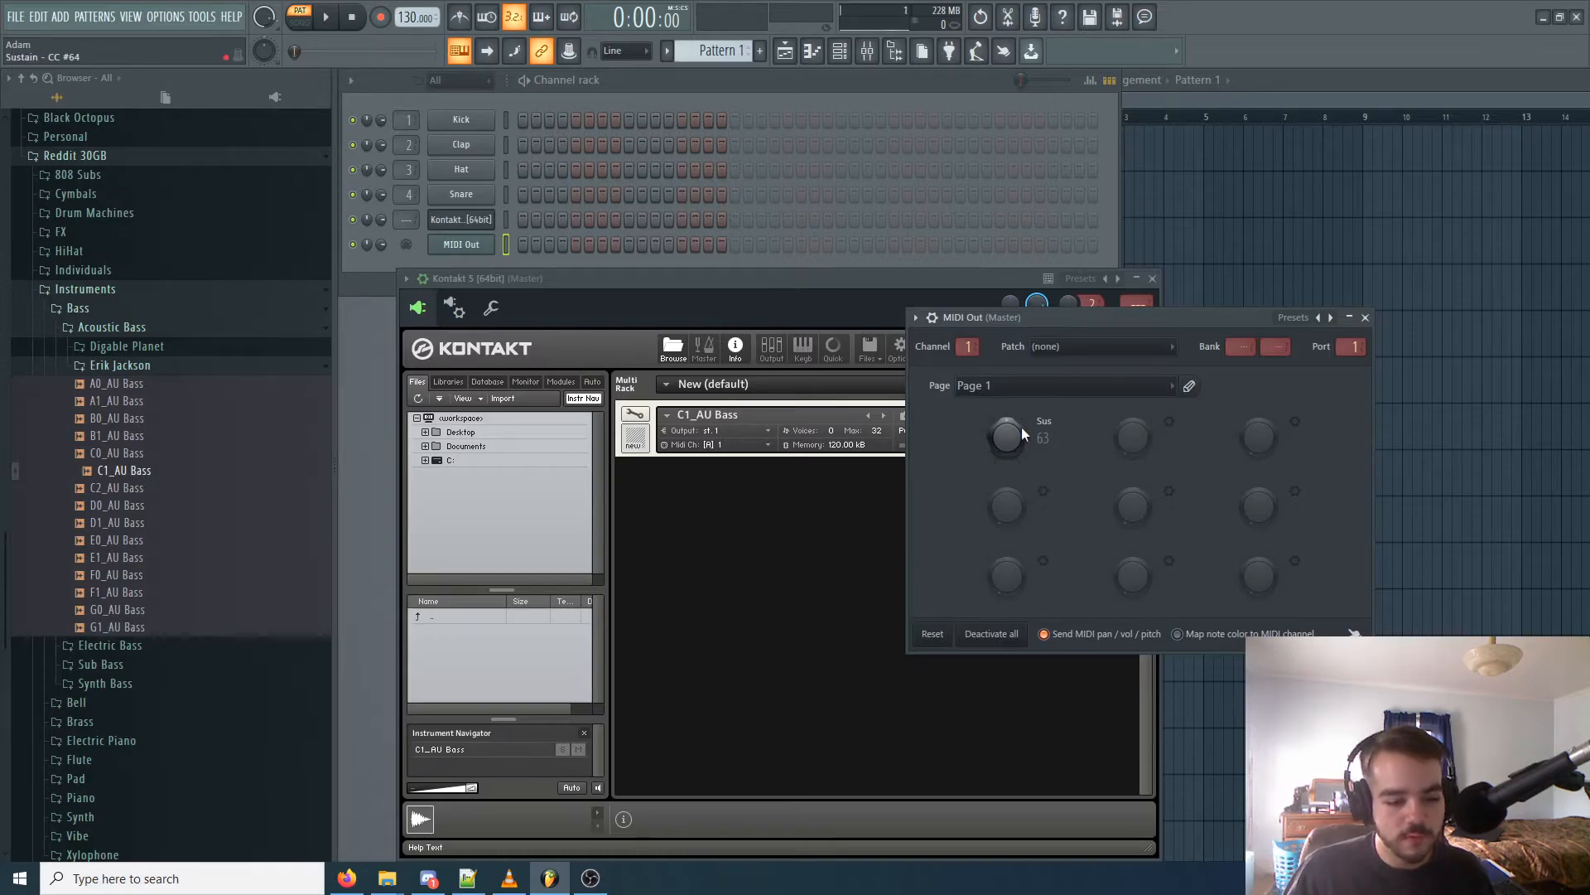
# Step: Compare test notes on the Kontakt bass with the Sustain knob turned to 0 and to 127
pyautogui.moveTo(1016, 434); pyautogui.dragTo(1015, 439)
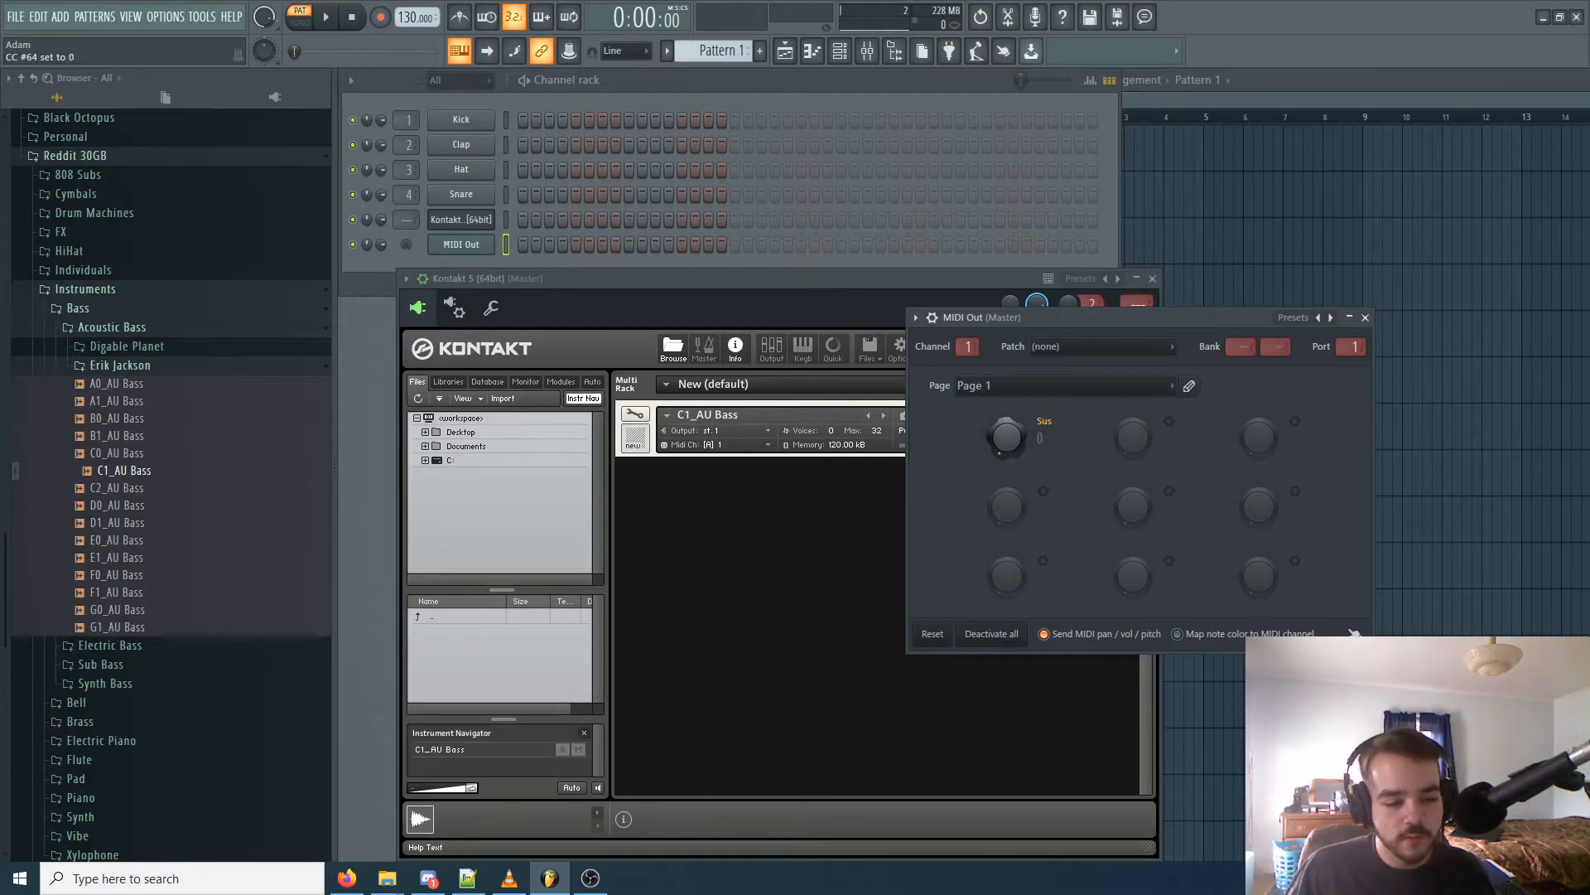
pyautogui.moveTo(1007, 436); pyautogui.dragTo(1008, 433)
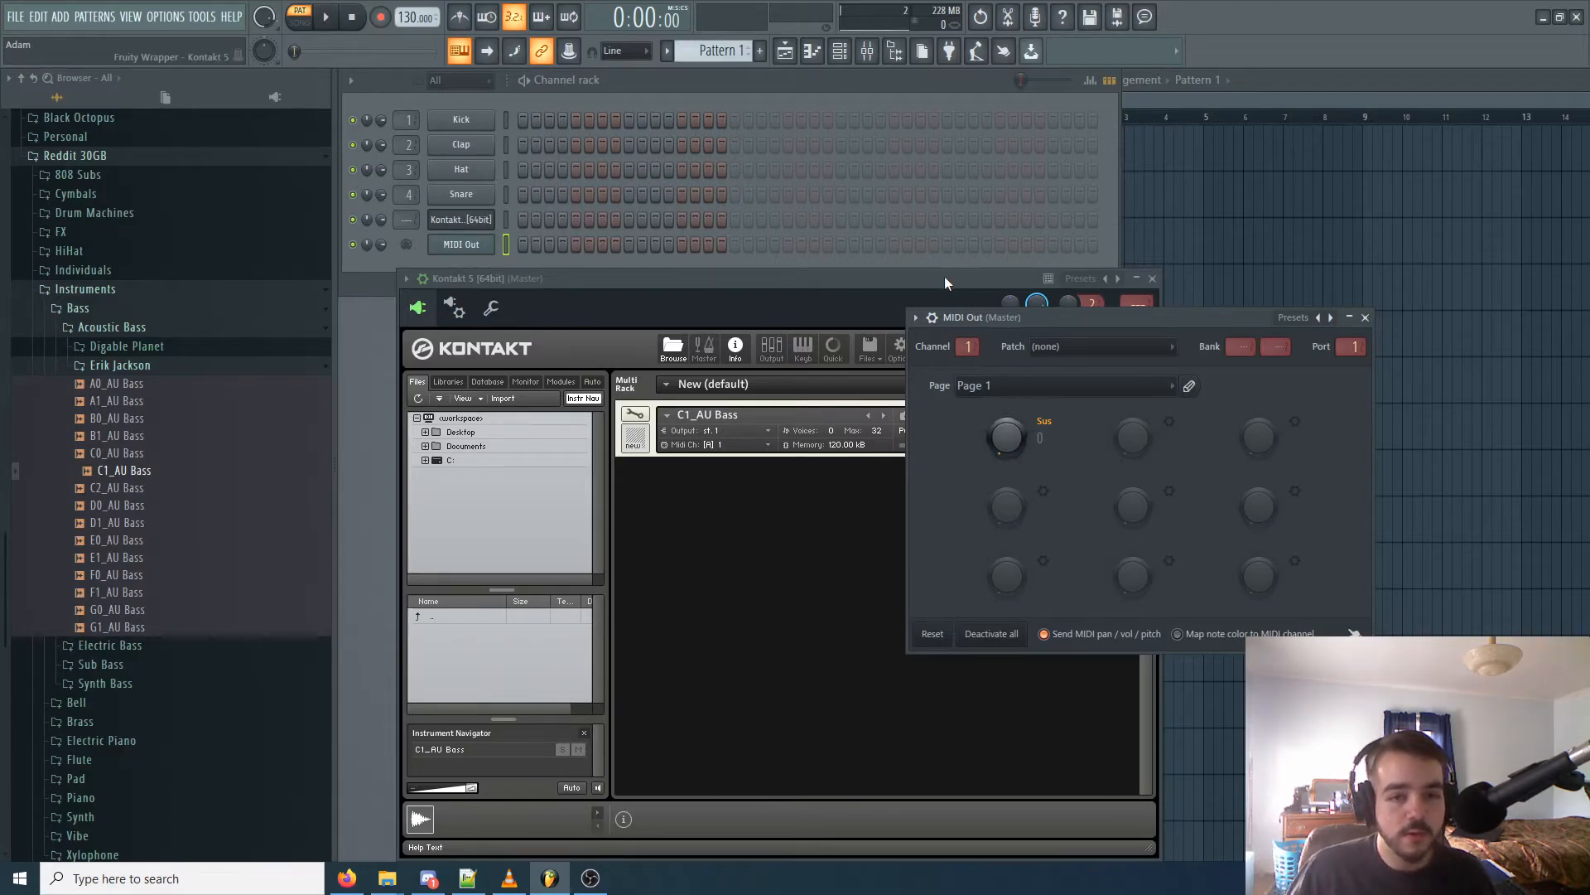
pyautogui.click(944, 276)
pyautogui.click(1209, 313)
pyautogui.moveTo(1017, 446); pyautogui.dragTo(1017, 432)
pyautogui.click(982, 271)
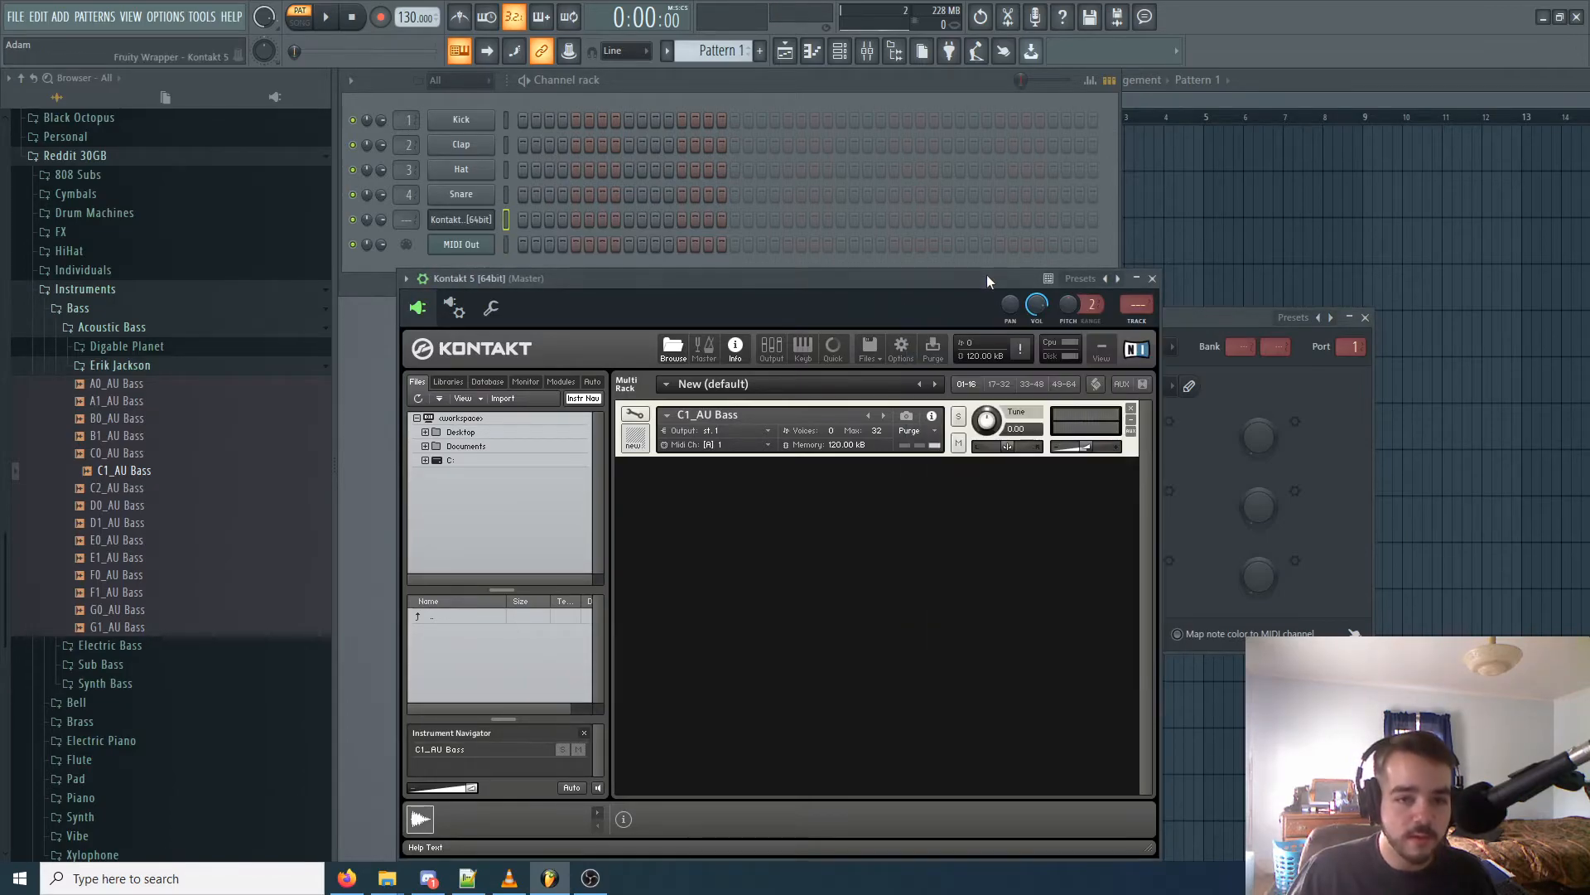
pyautogui.click(1168, 322)
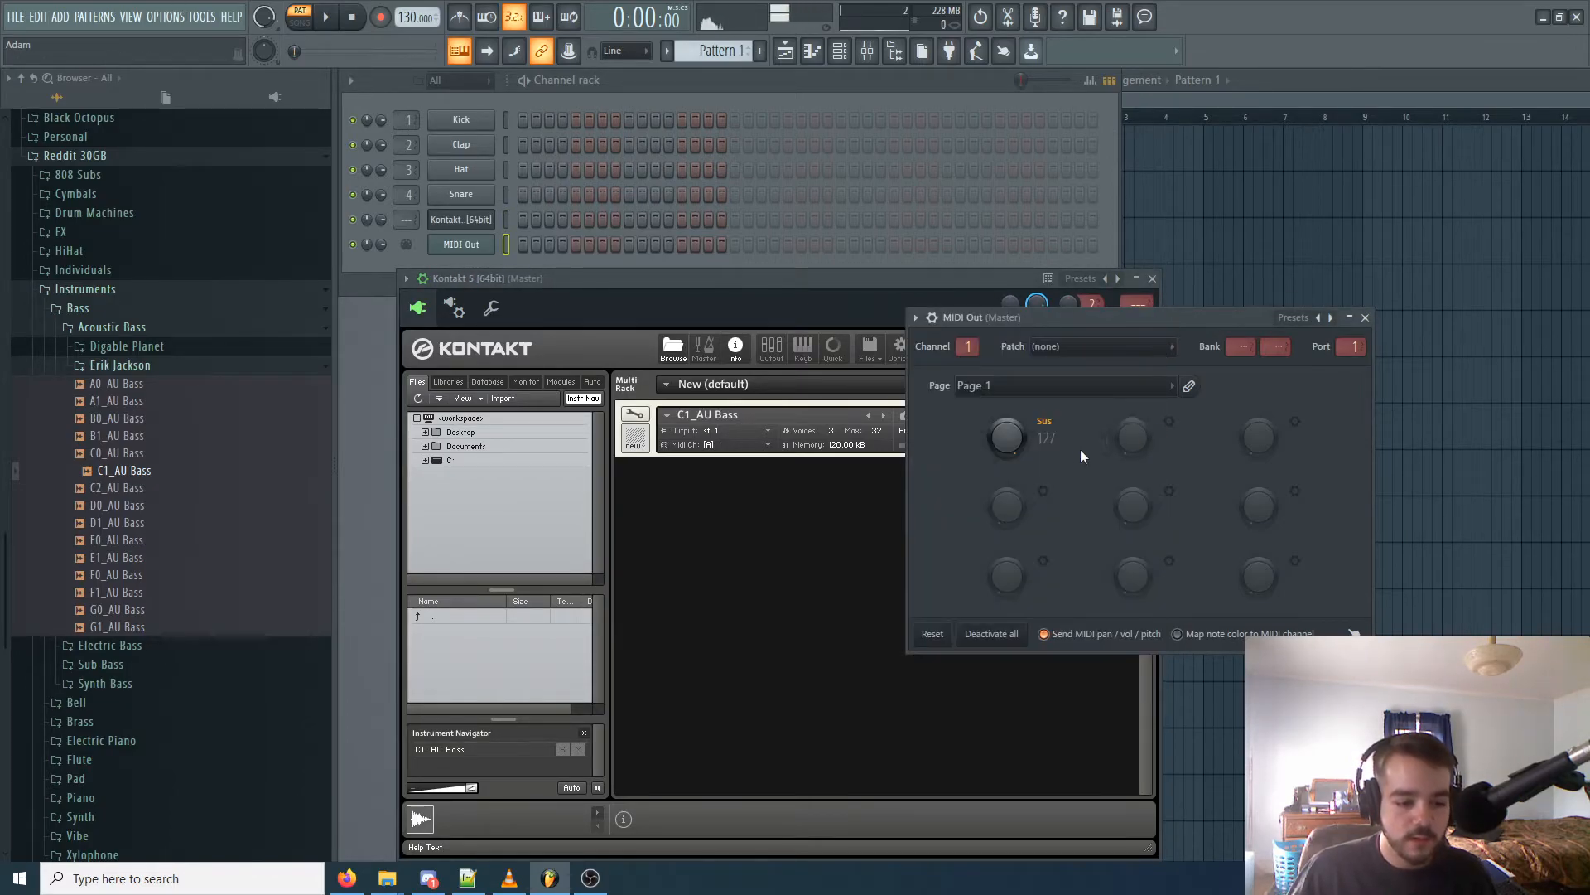
# Step: Create an automation clip for the Sustain knob and extend it to bar 5 with a drop at bar 3
pyautogui.rightClick(1006, 439)
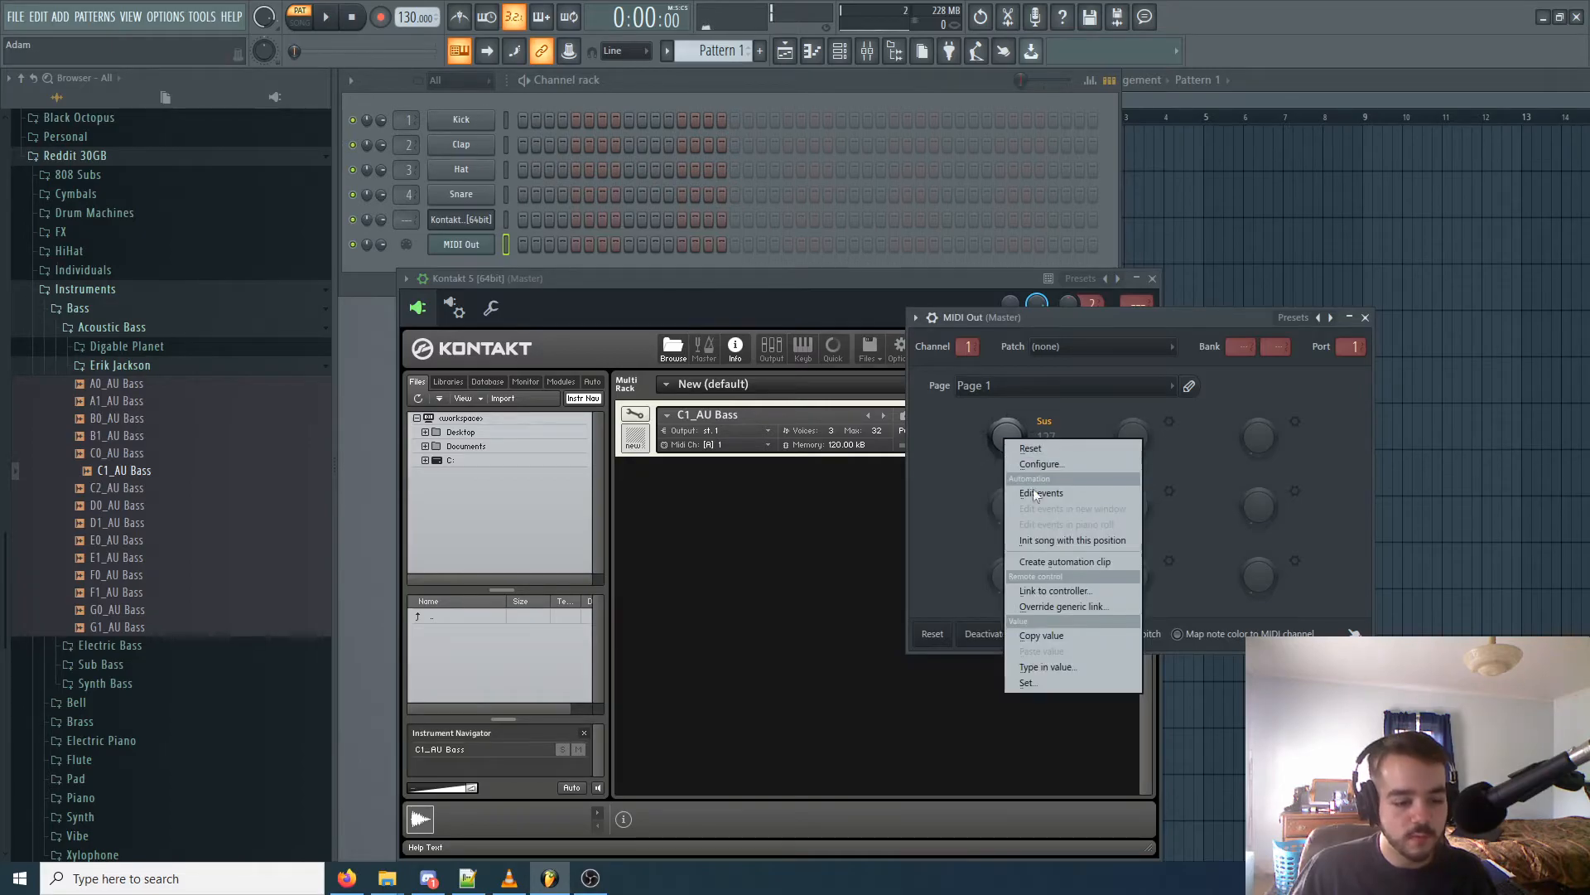
pyautogui.click(1071, 561)
pyautogui.click(1273, 98)
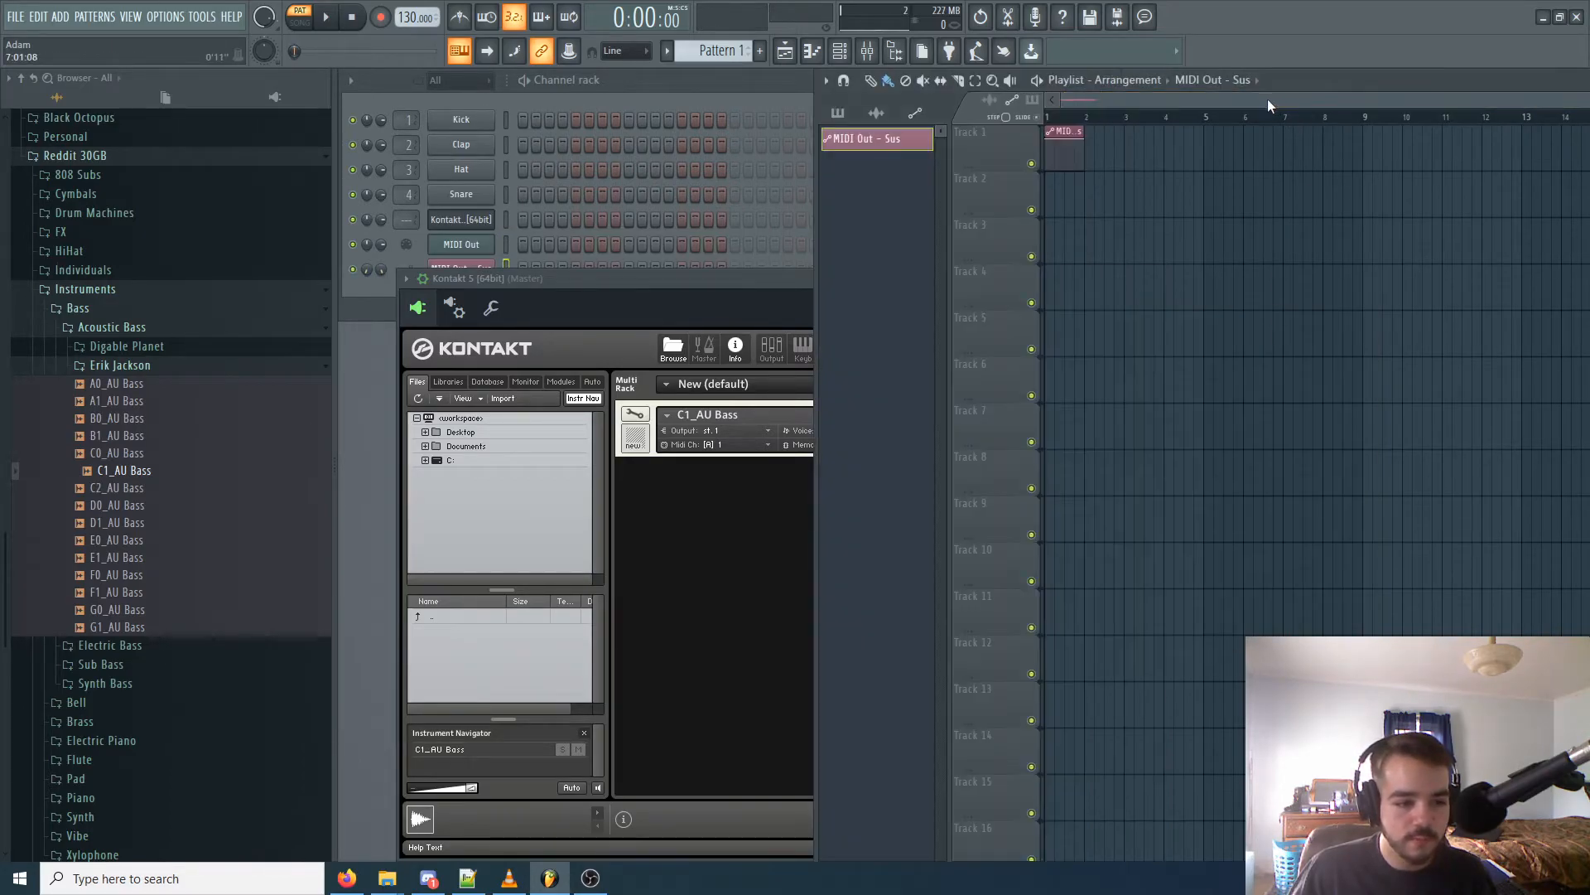
pyautogui.moveTo(1095, 130); pyautogui.dragTo(1132, 185)
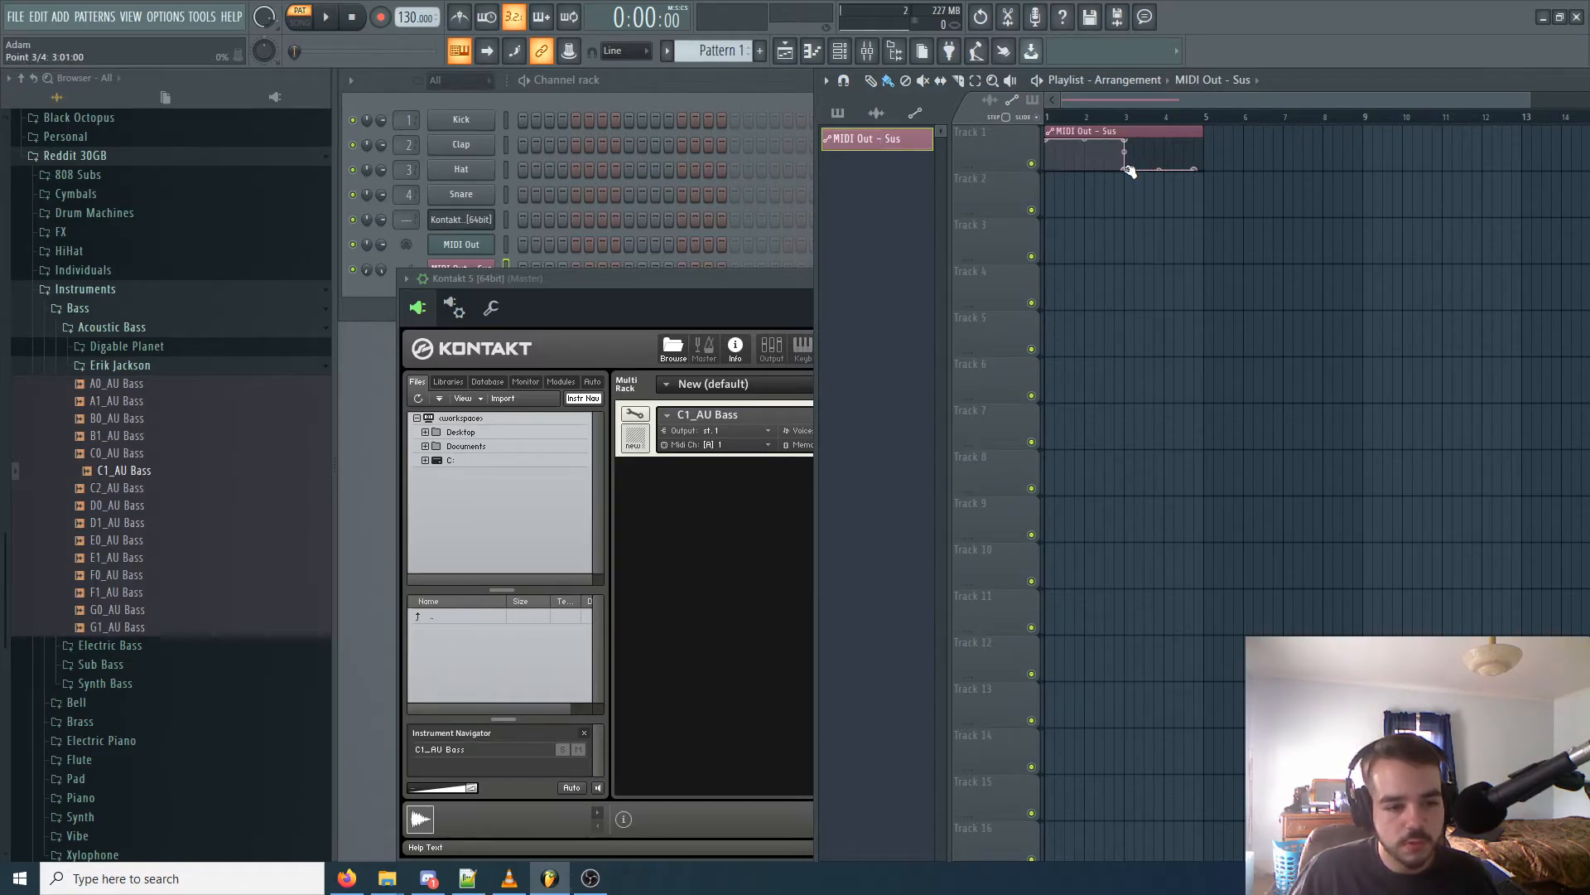
# Step: Delete the surplus points in the Sustain automation clip and shape it into a straight downward ramp from bar 1 to bar 5
pyautogui.moveTo(1129, 172); pyautogui.dragTo(1126, 138)
pyautogui.rightClick(1193, 164)
pyautogui.click(1207, 186)
pyautogui.rightClick(1194, 172)
pyautogui.click(1207, 196)
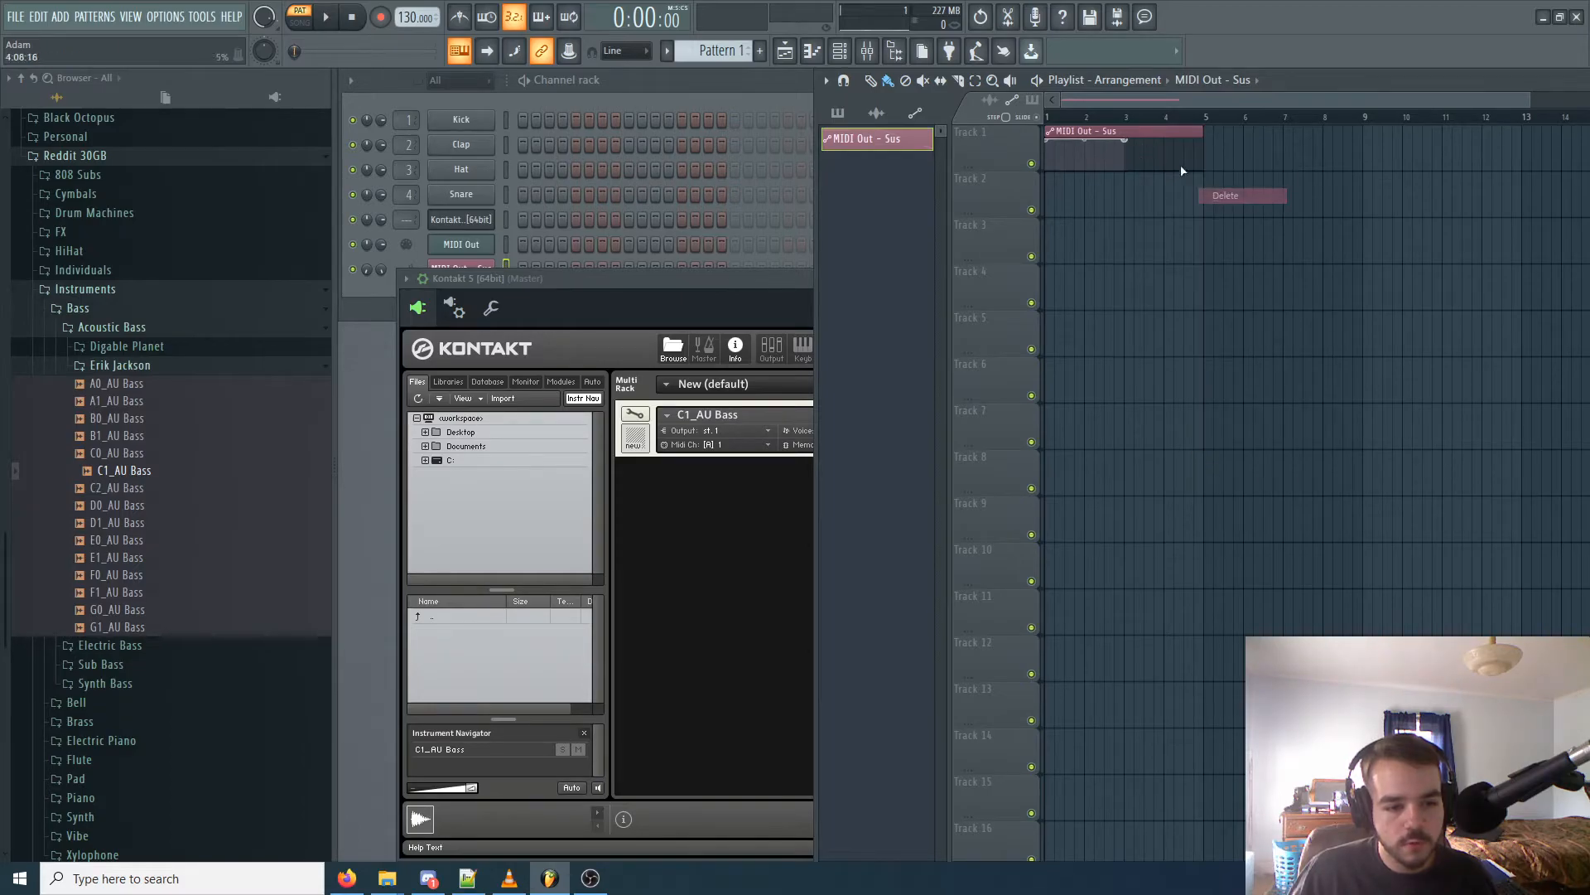
pyautogui.moveTo(1126, 139)
pyautogui.mouseDown()
pyautogui.moveTo(1175, 142)
pyautogui.moveTo(1203, 176)
pyautogui.moveTo(1124, 139)
pyautogui.moveTo(1124, 155)
pyautogui.mouseUp()
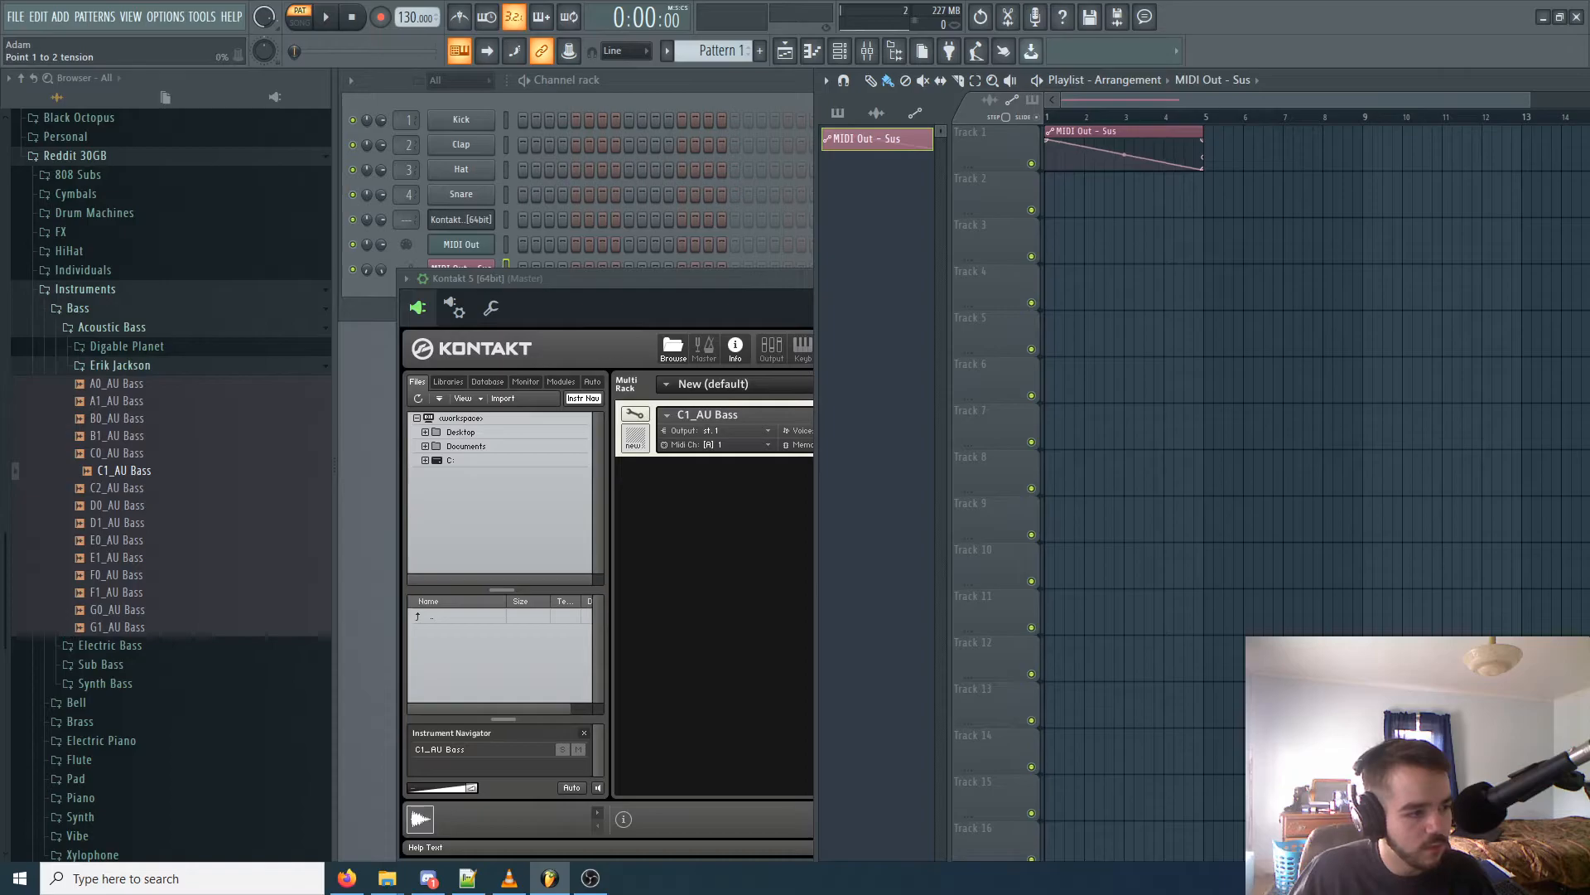
# Step: Play the song from the start with test notes on the Kontakt bass to hear the sustain automation, and stop playback
pyautogui.click(1124, 116)
pyautogui.click(1105, 117)
pyautogui.moveTo(1105, 117); pyautogui.dragTo(1042, 115)
pyautogui.press('space')
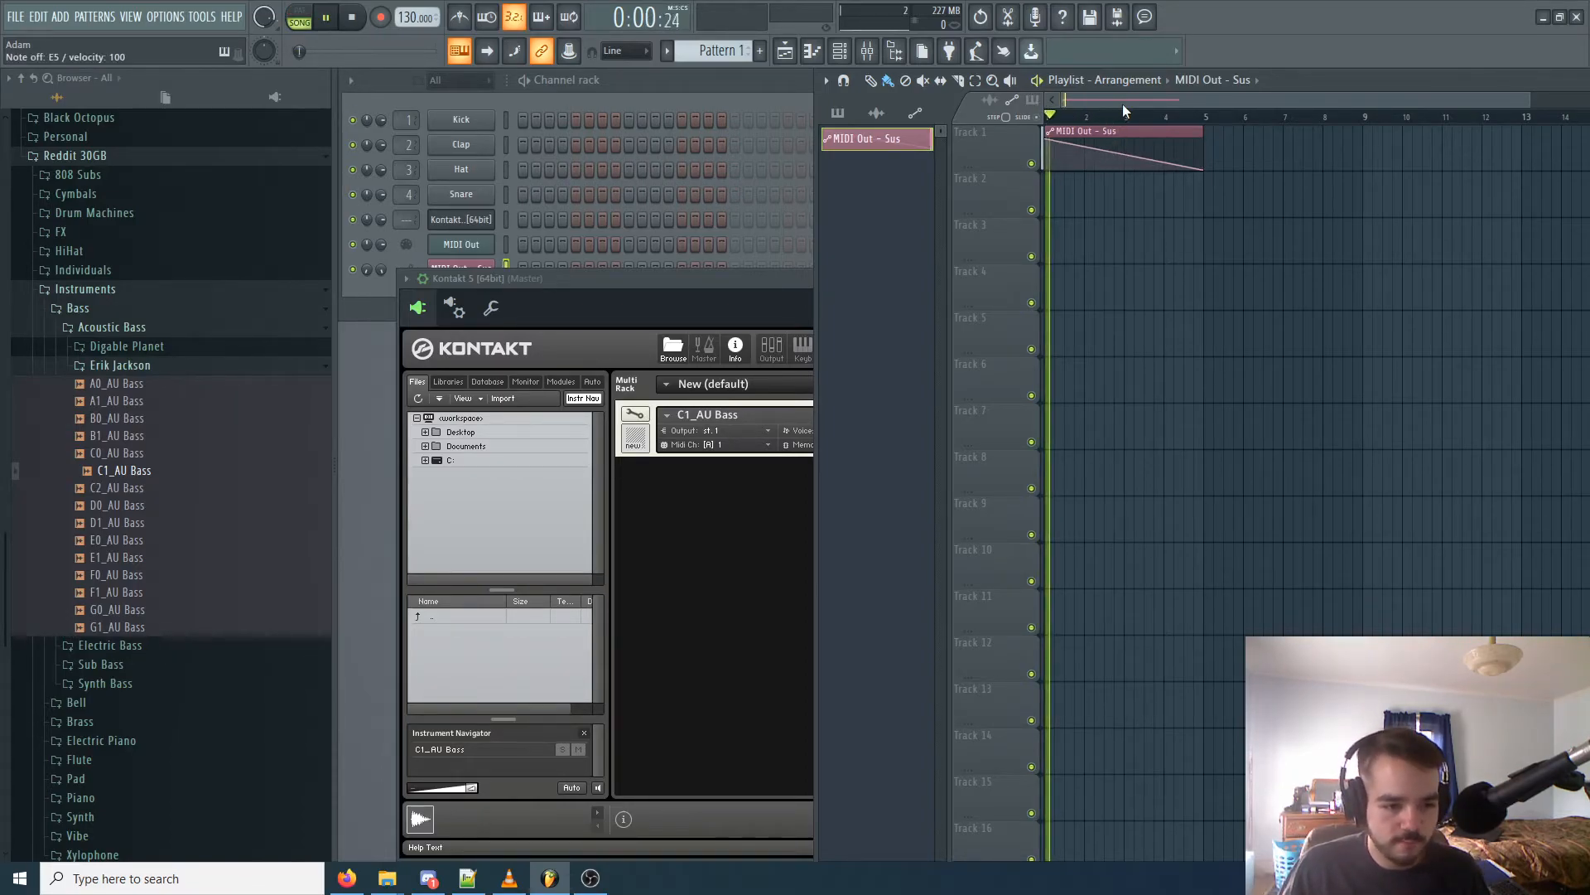
pyautogui.click(675, 282)
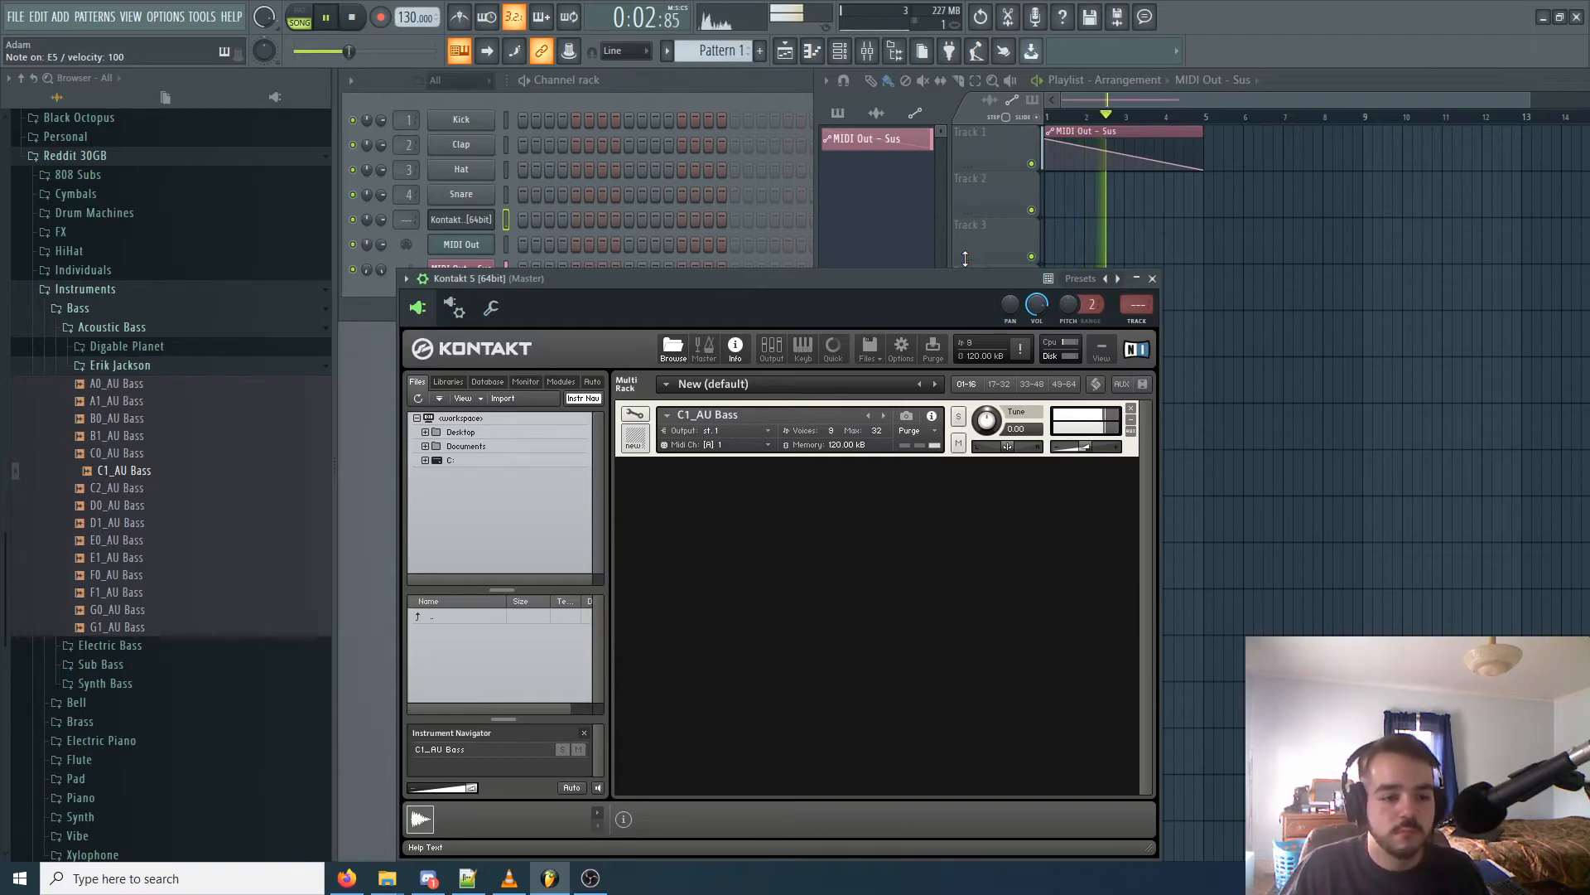
pyautogui.press('space')
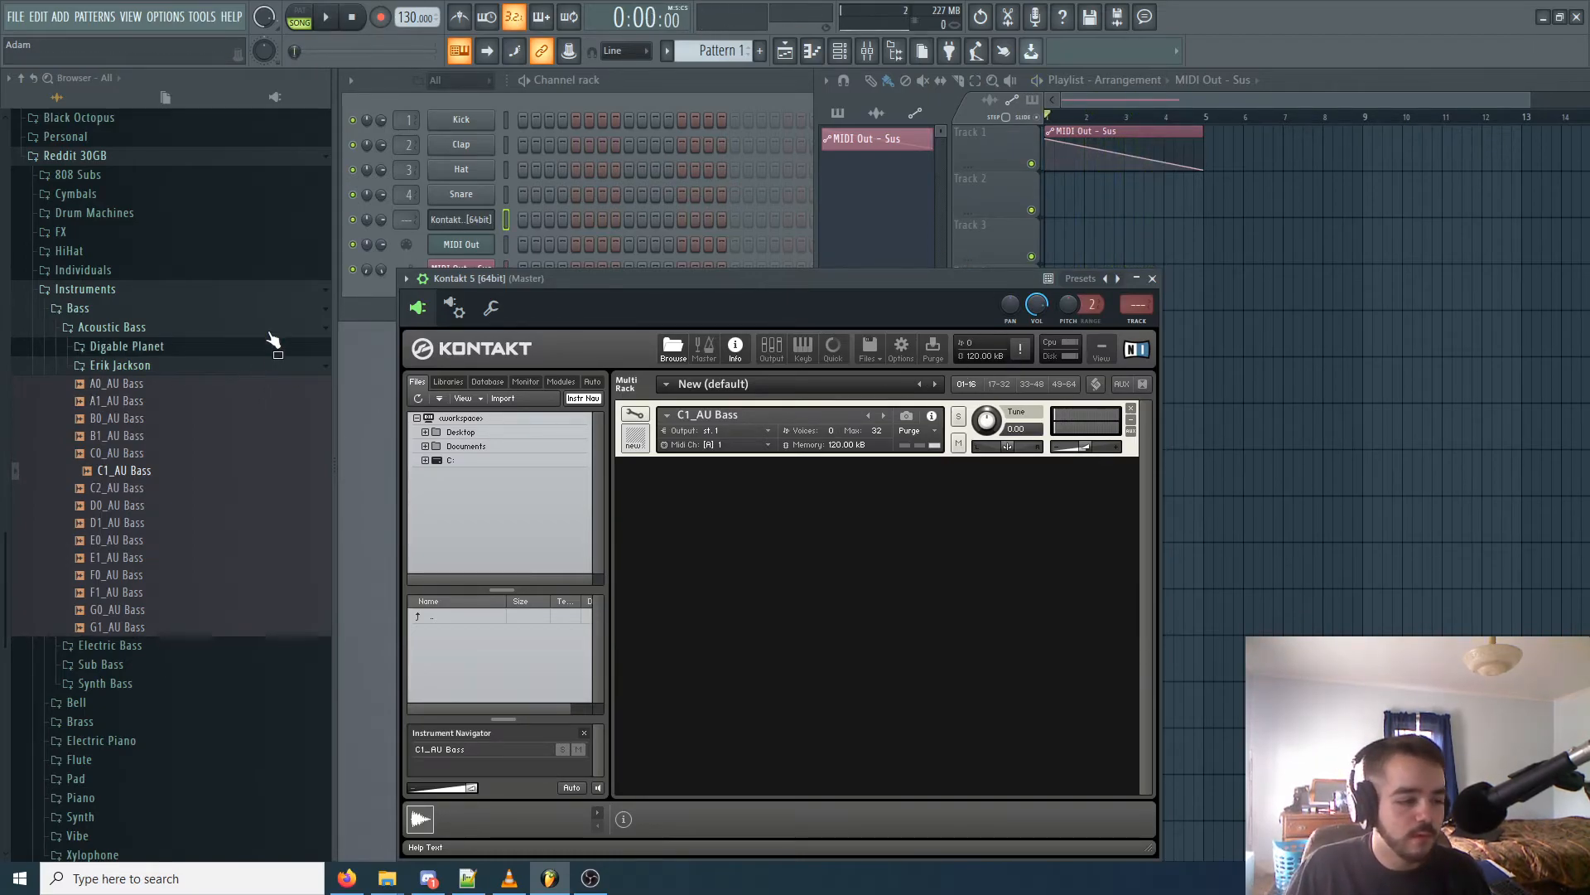
# Step: Examine the MIDI input port in Kontakt's wrapper settings and return to its plugin editor
pyautogui.click(355, 306)
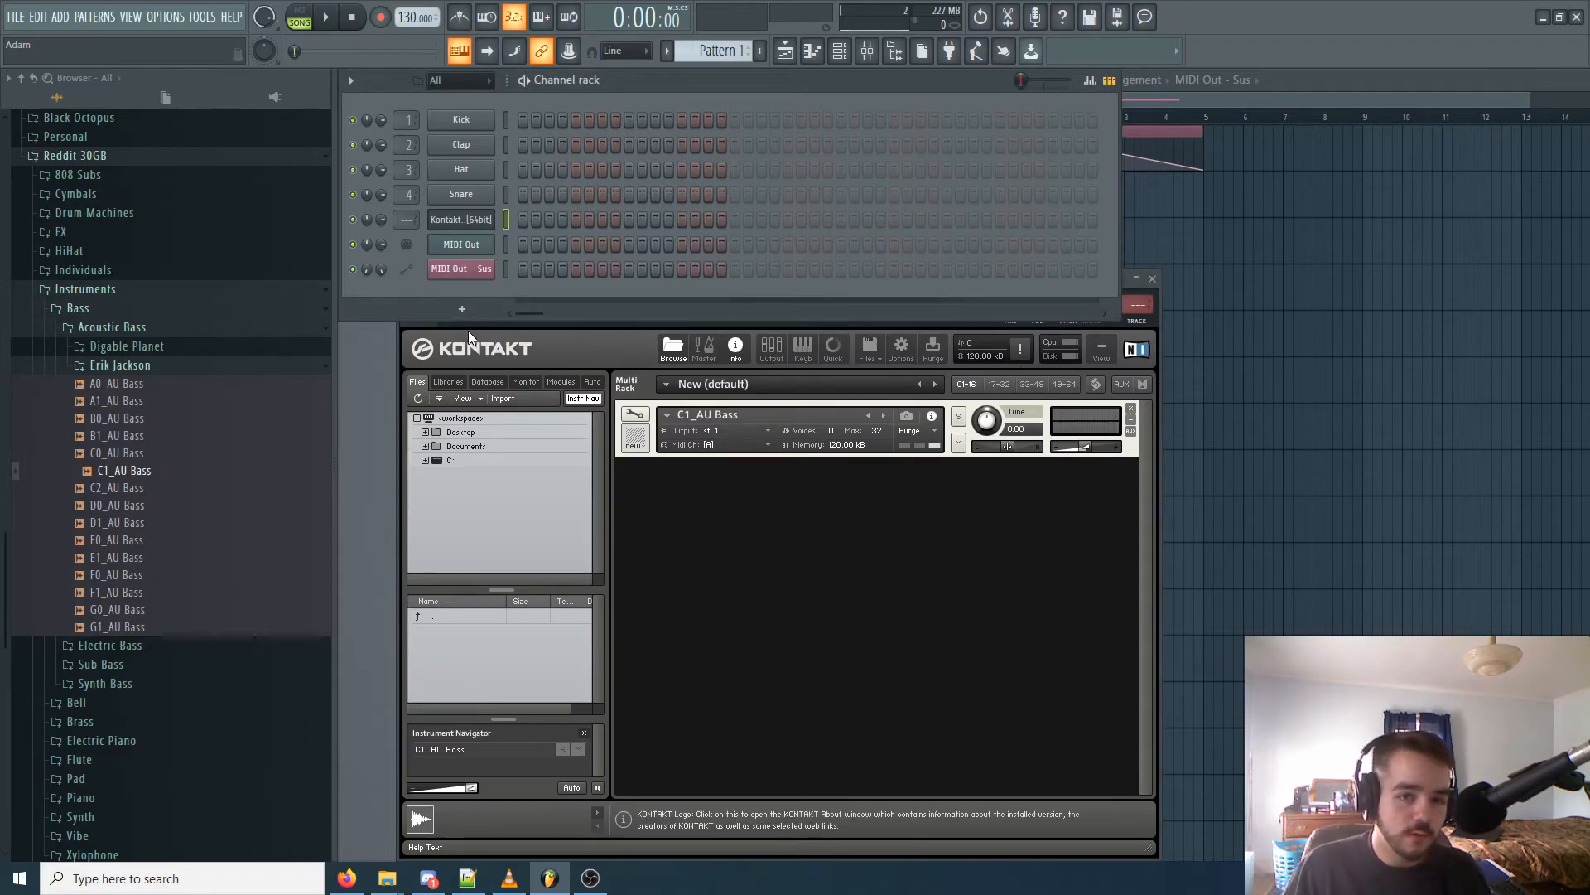
pyautogui.click(797, 560)
pyautogui.moveTo(770, 286); pyautogui.dragTo(835, 217)
pyautogui.click(530, 233)
pyautogui.moveTo(682, 200)
pyautogui.mouseDown()
pyautogui.moveTo(859, 216)
pyautogui.moveTo(660, 183)
pyautogui.moveTo(686, 191)
pyautogui.moveTo(657, 215)
pyautogui.mouseUp()
pyautogui.click(660, 249)
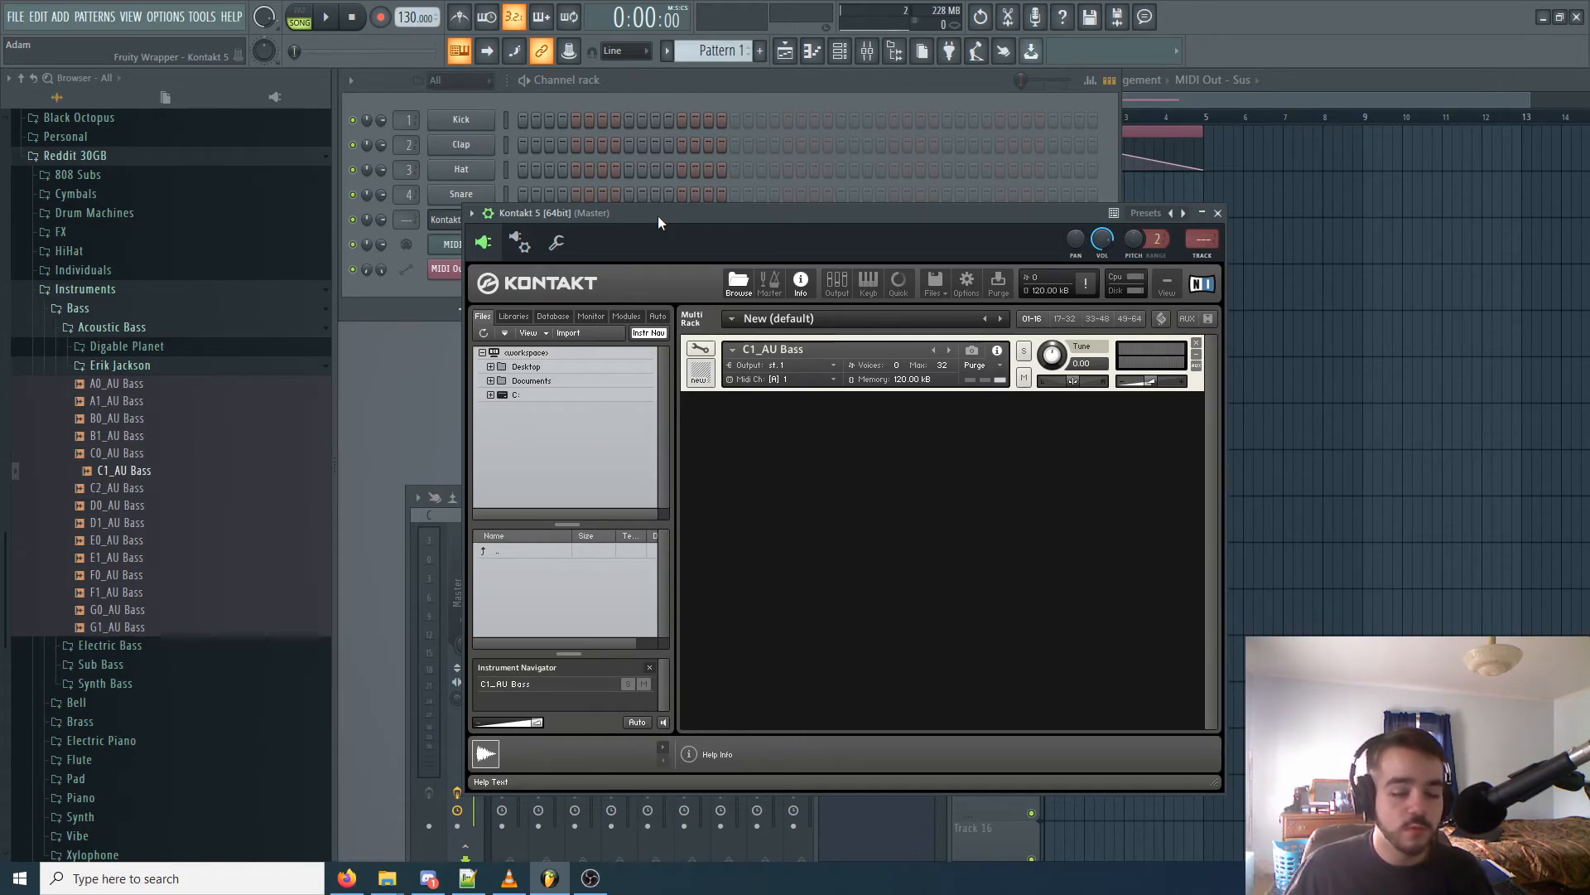
pyautogui.click(518, 248)
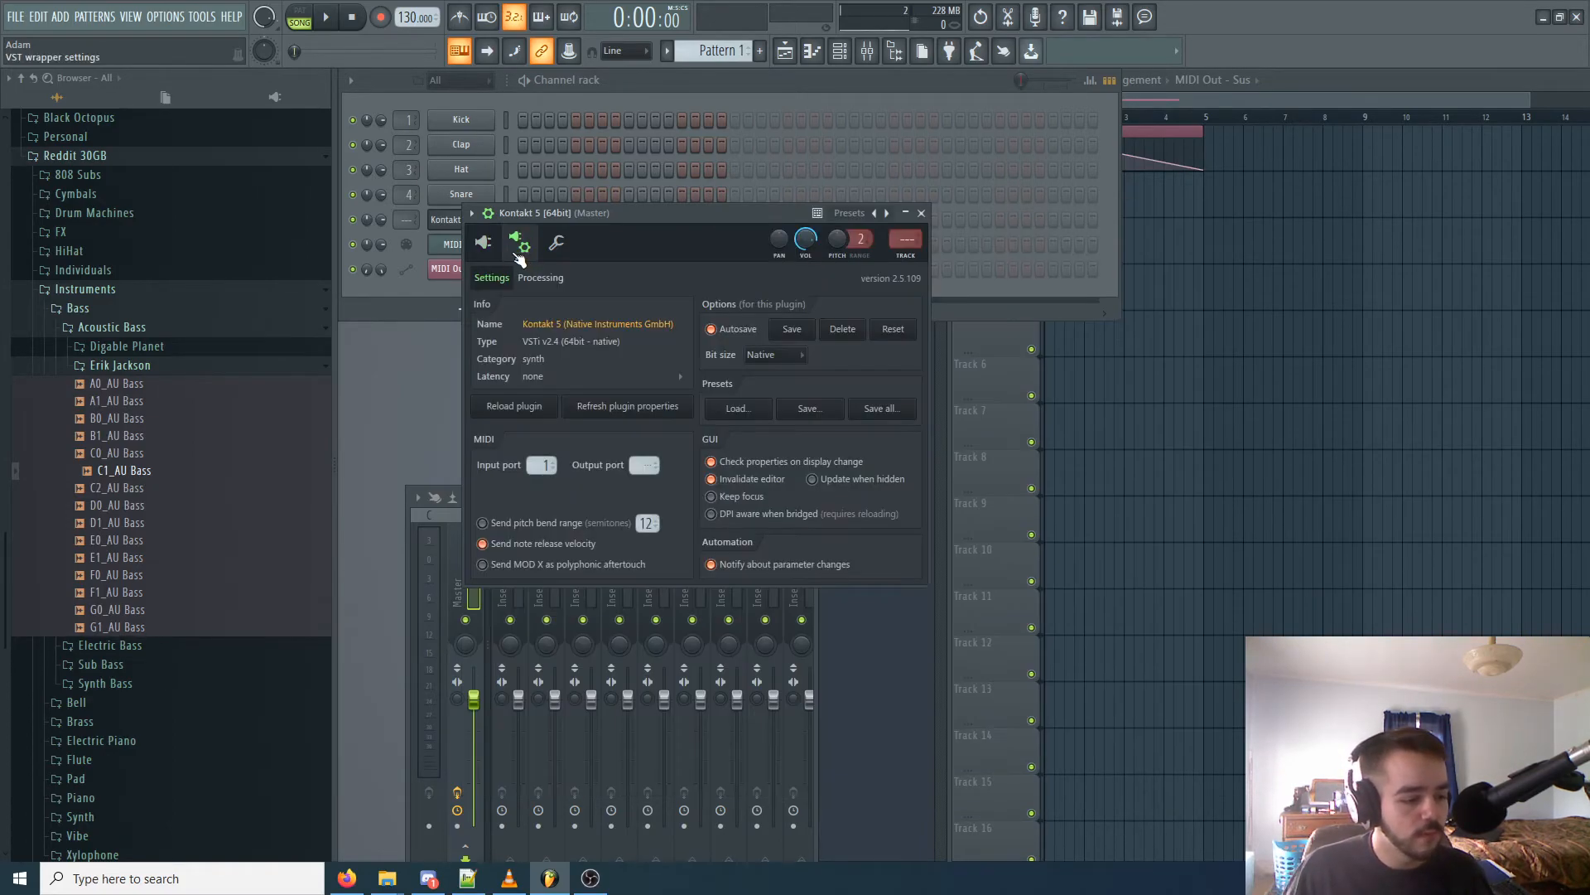
pyautogui.click(486, 245)
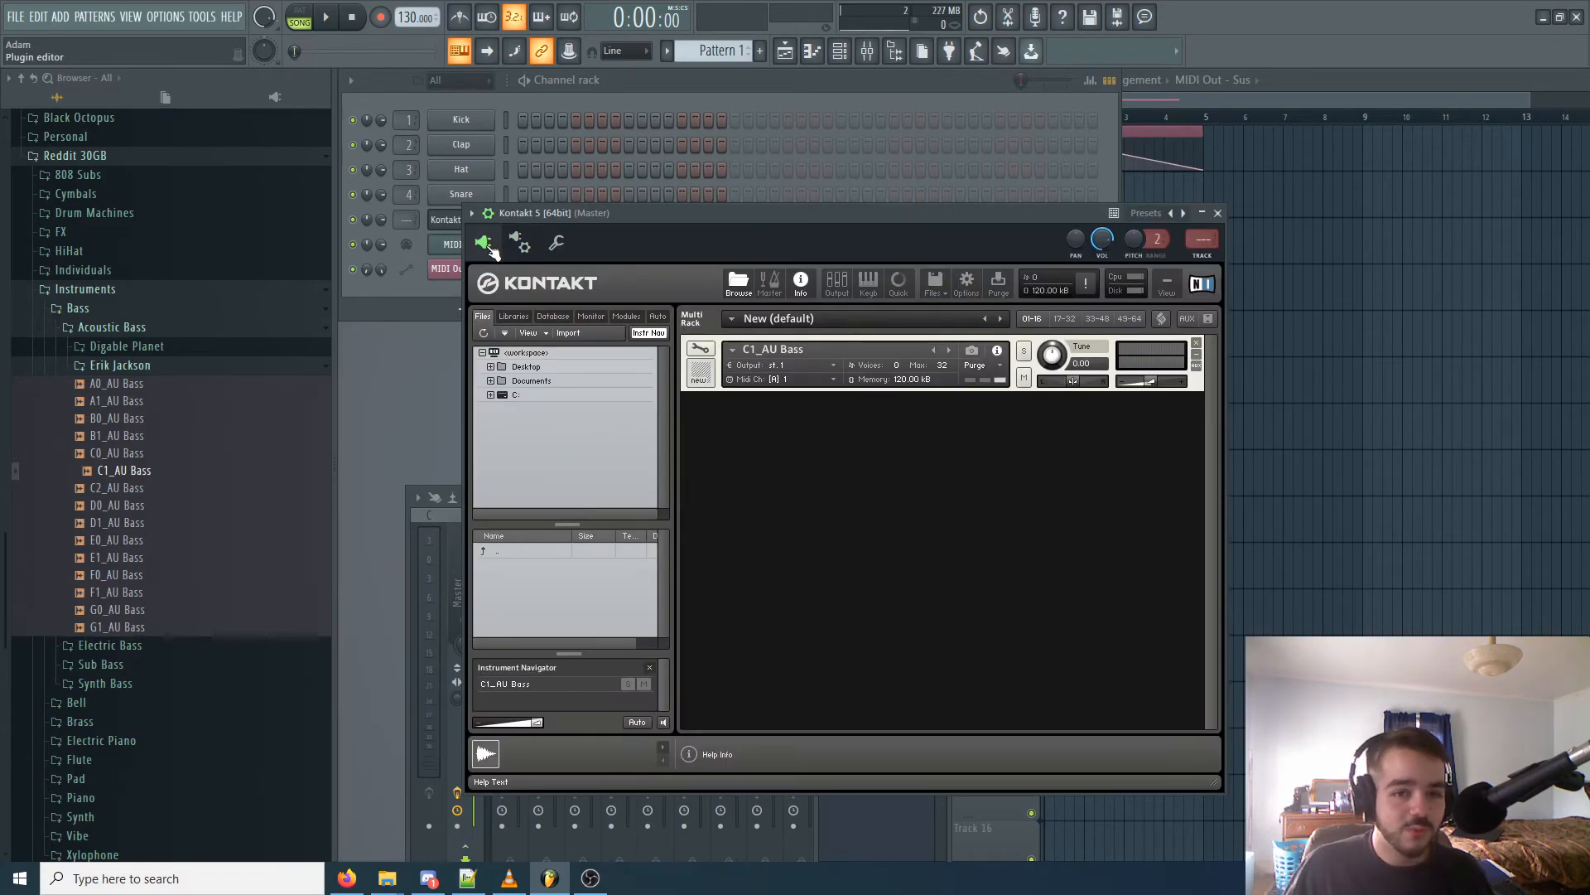
# Step: Add a Serum_x64 instrument channel and set its MIDI input port to 1
pyautogui.click(60, 17)
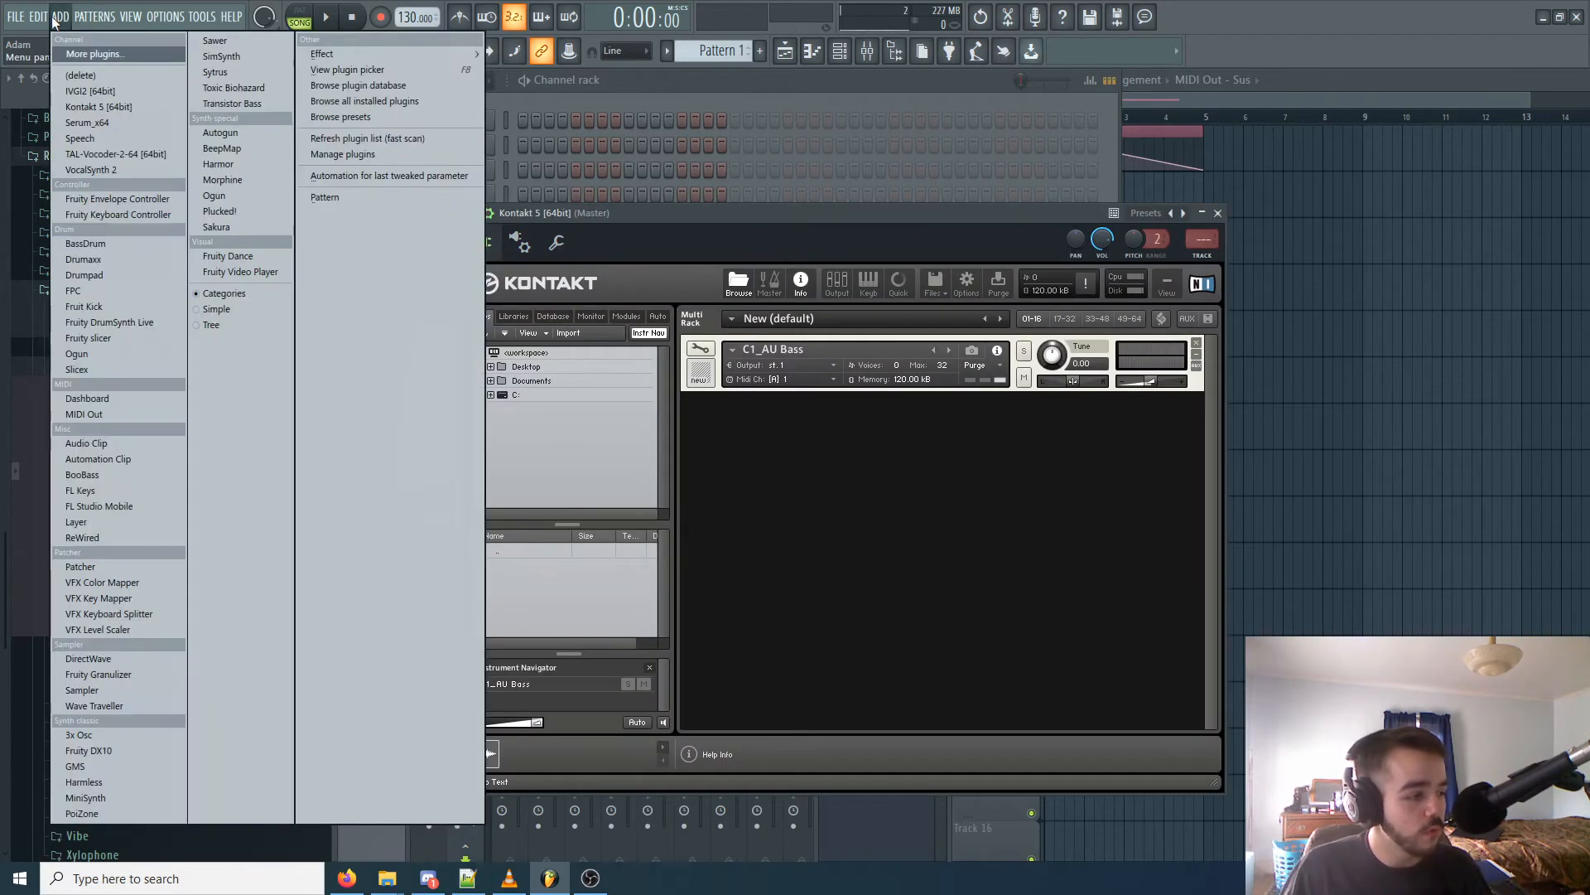
pyautogui.click(83, 124)
pyautogui.moveTo(523, 215); pyautogui.dragTo(622, 157)
pyautogui.click(802, 217)
pyautogui.click(1220, 223)
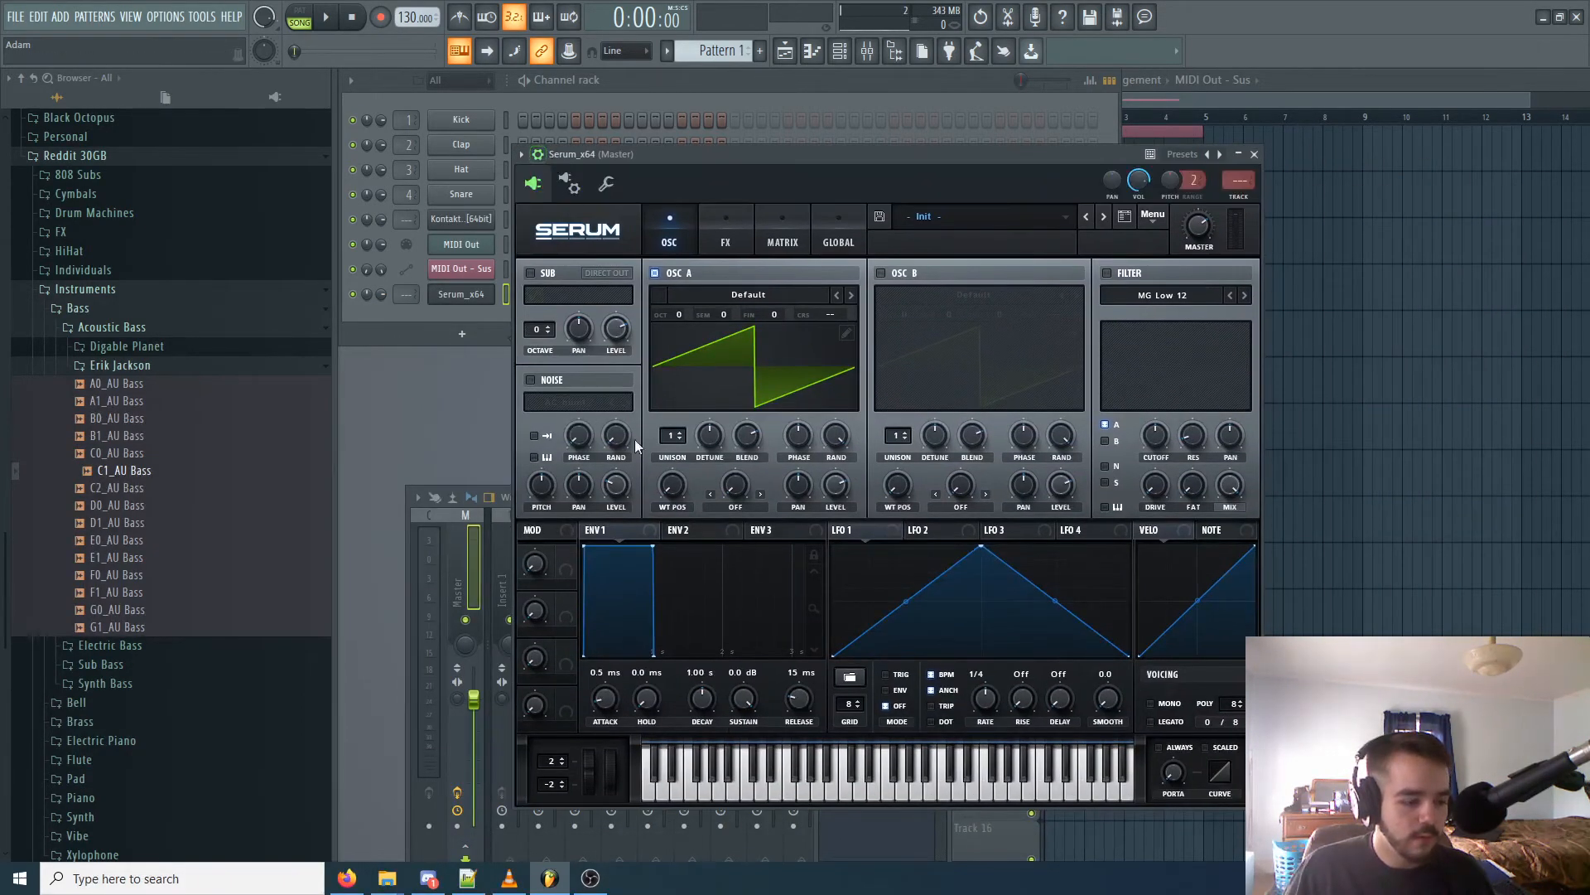
pyautogui.click(569, 183)
pyautogui.moveTo(592, 408); pyautogui.dragTo(592, 398)
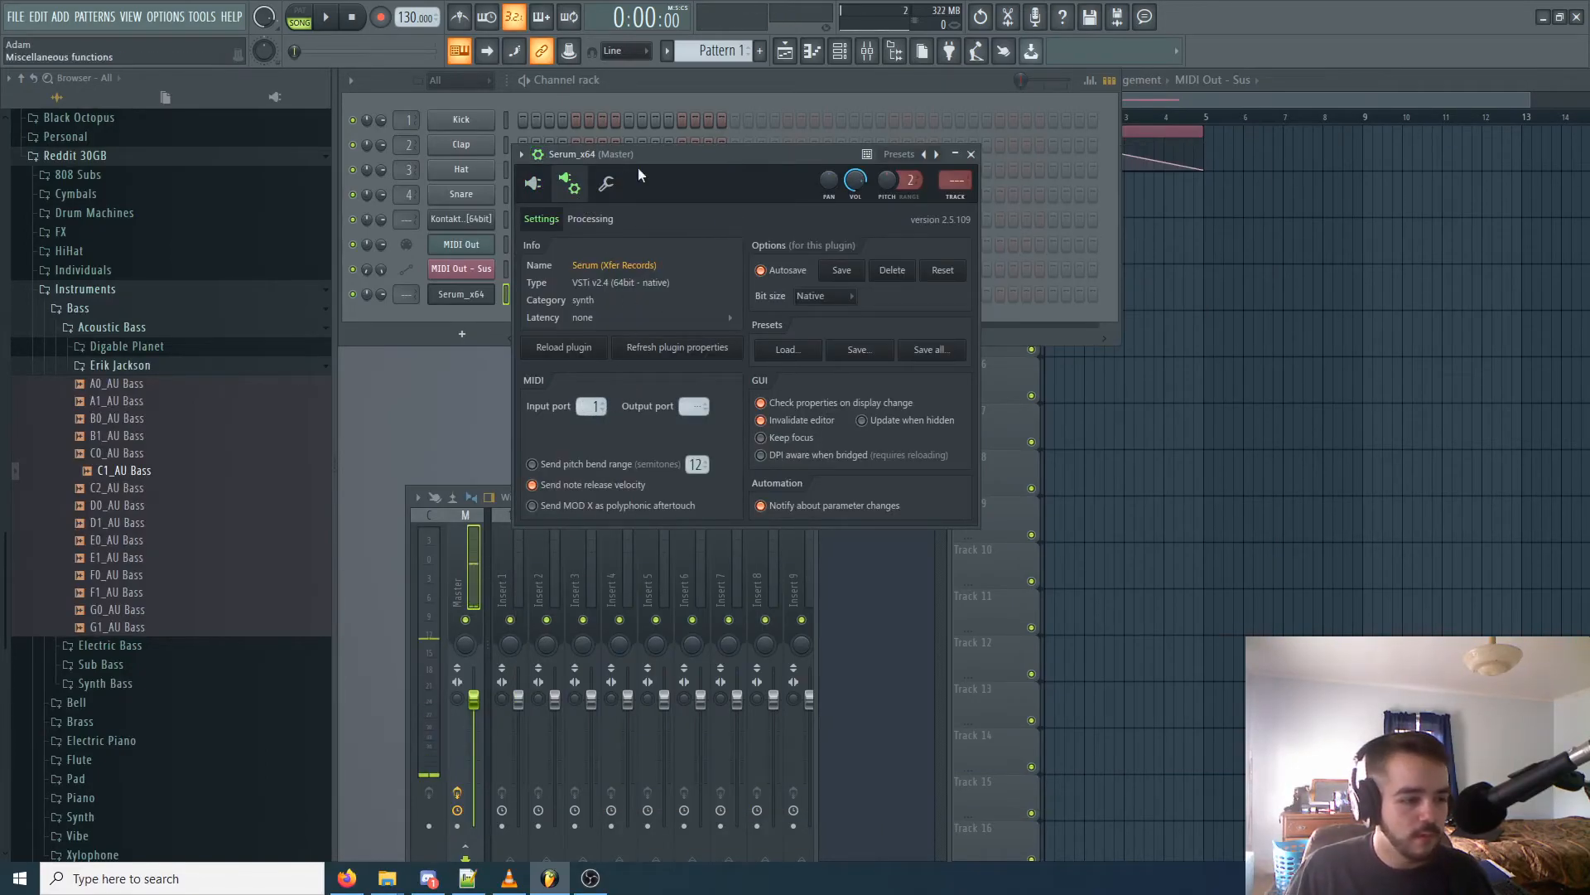
# Step: Move the song position to partway through bar 1 and check the Sustain knob in MIDI Out
pyautogui.click(1068, 117)
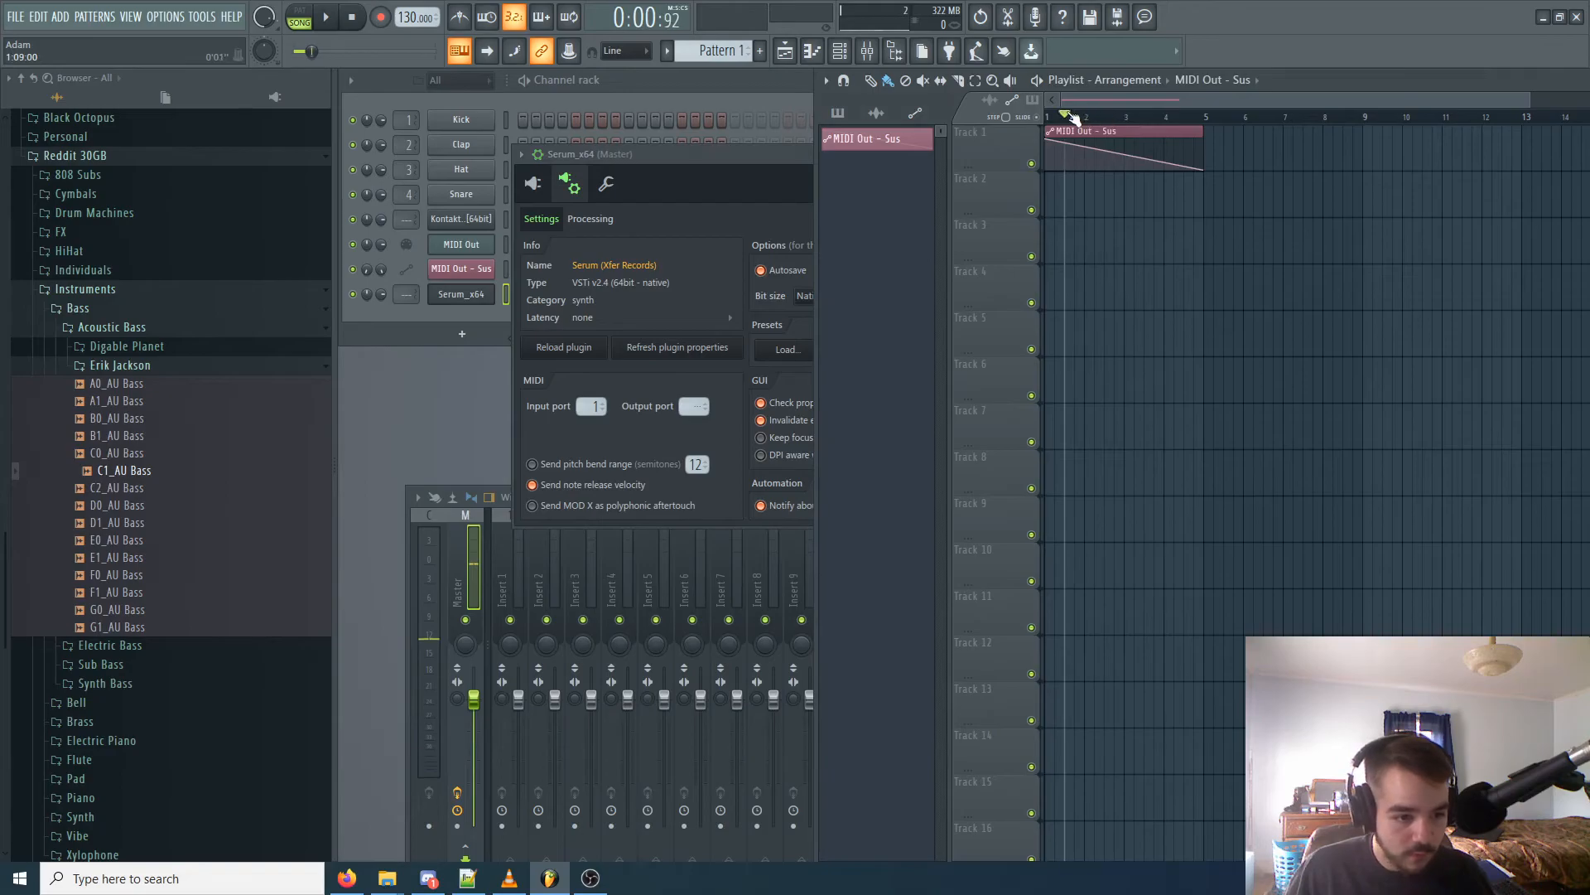
pyautogui.moveTo(735, 159); pyautogui.dragTo(928, 285)
pyautogui.click(729, 308)
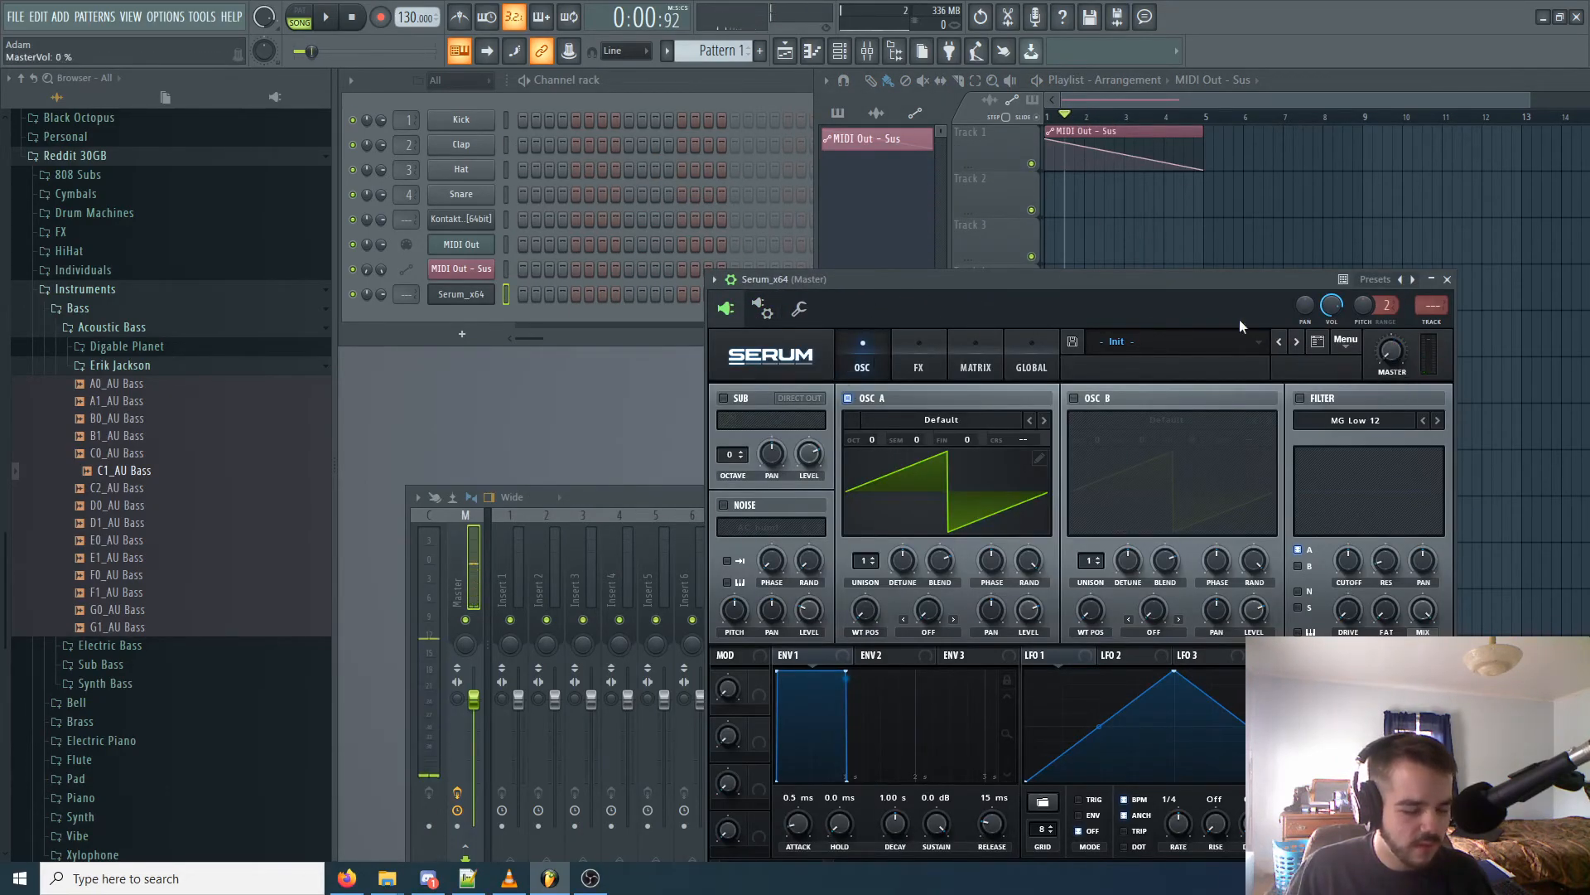
pyautogui.click(481, 270)
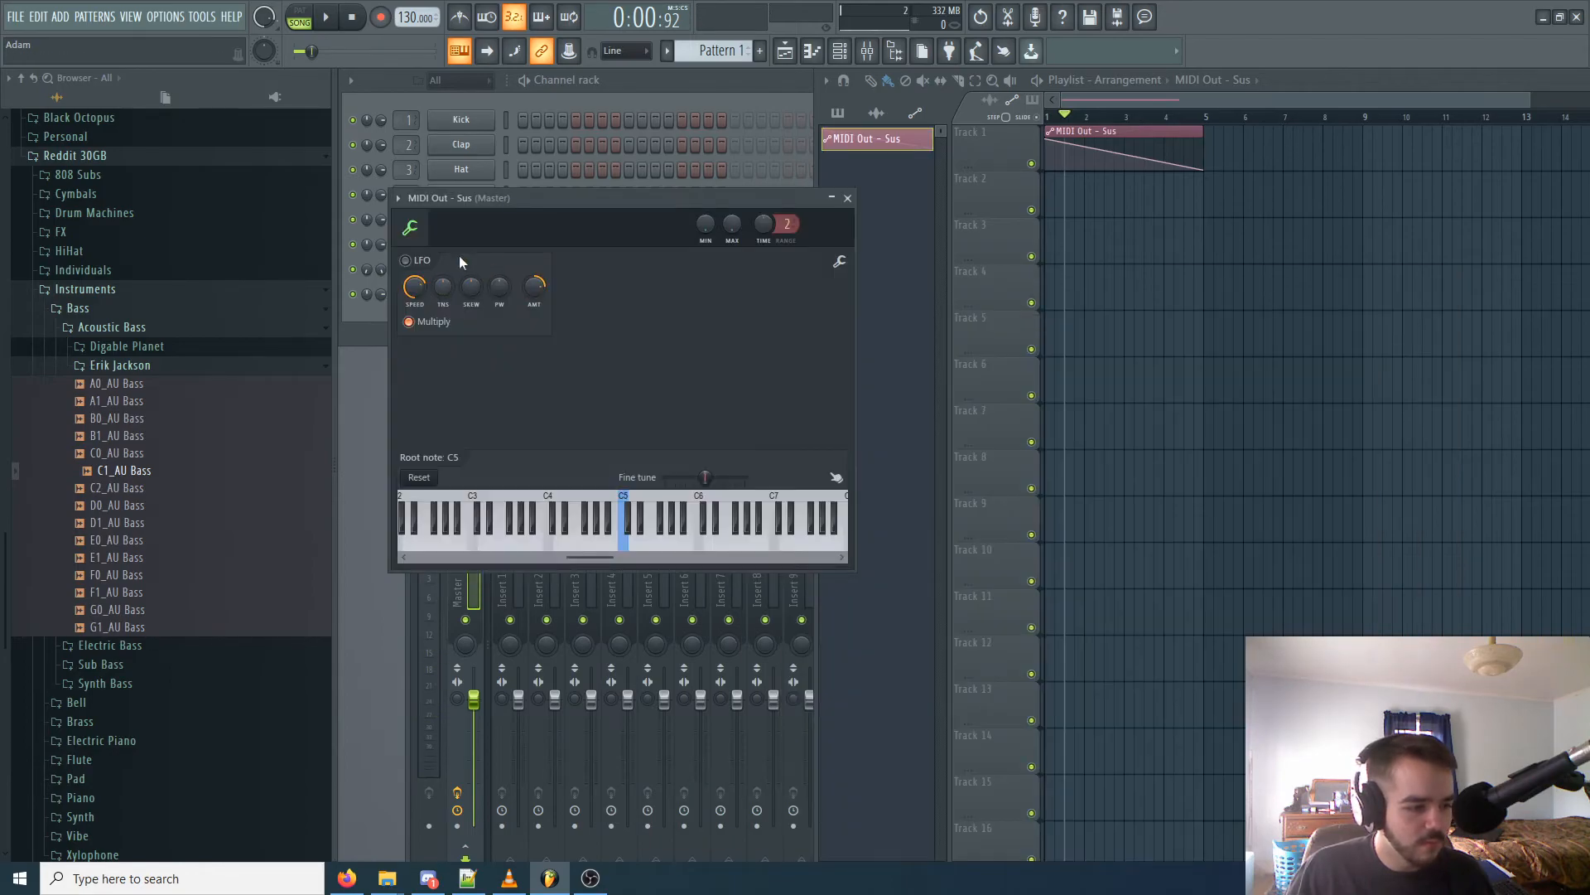
pyautogui.click(478, 248)
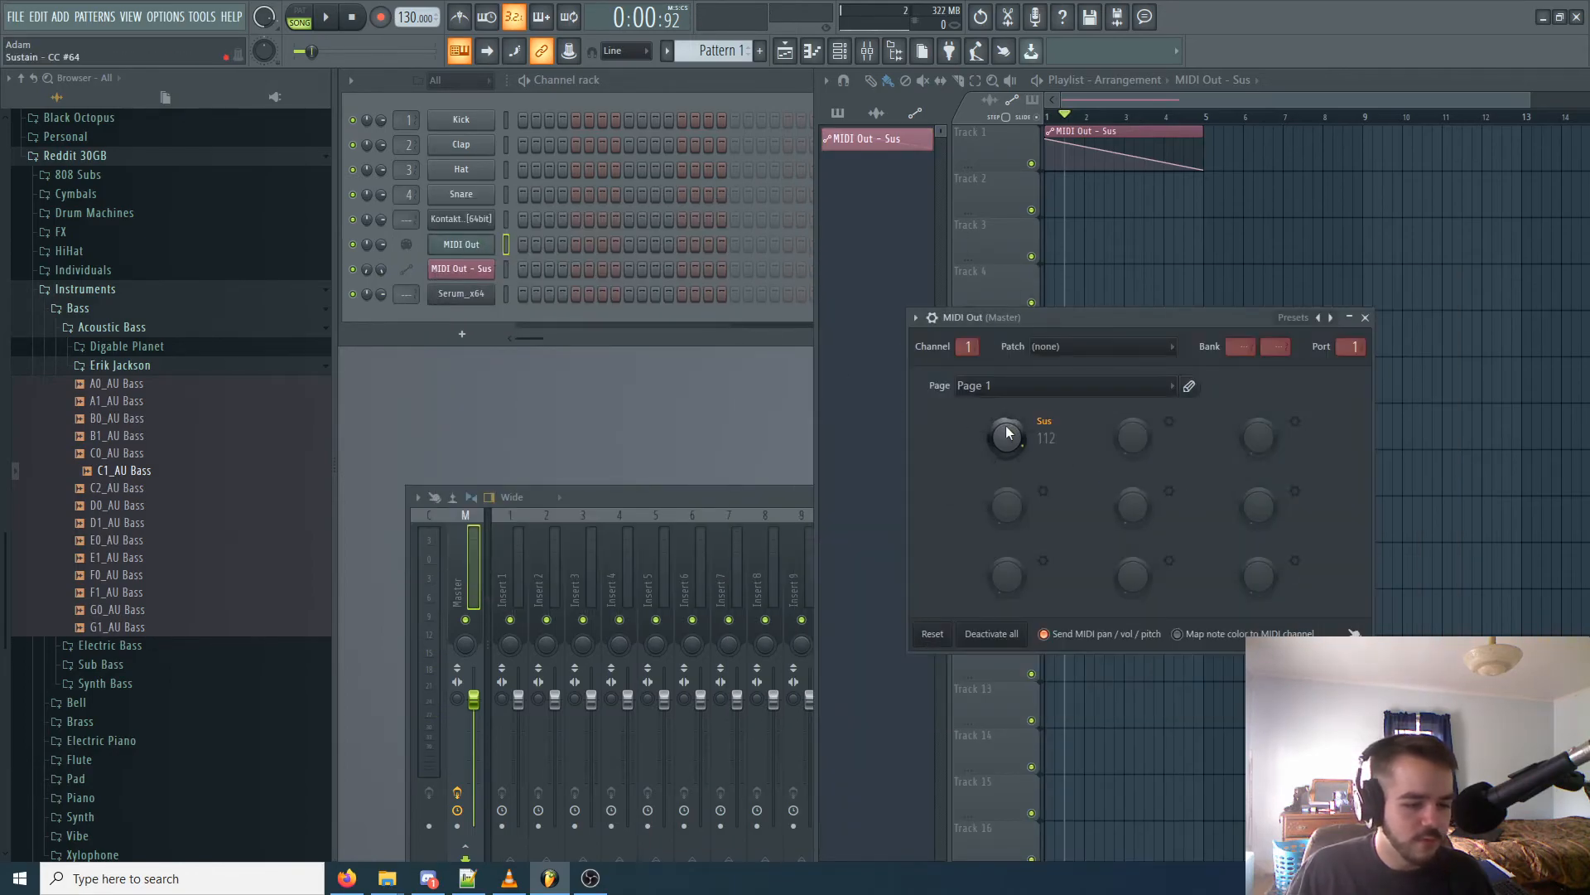
# Step: Recheck Serum's MIDI input port in its wrapper settings and return to its plugin editor
pyautogui.click(461, 293)
pyautogui.click(761, 306)
pyautogui.moveTo(864, 268); pyautogui.dragTo(787, 239)
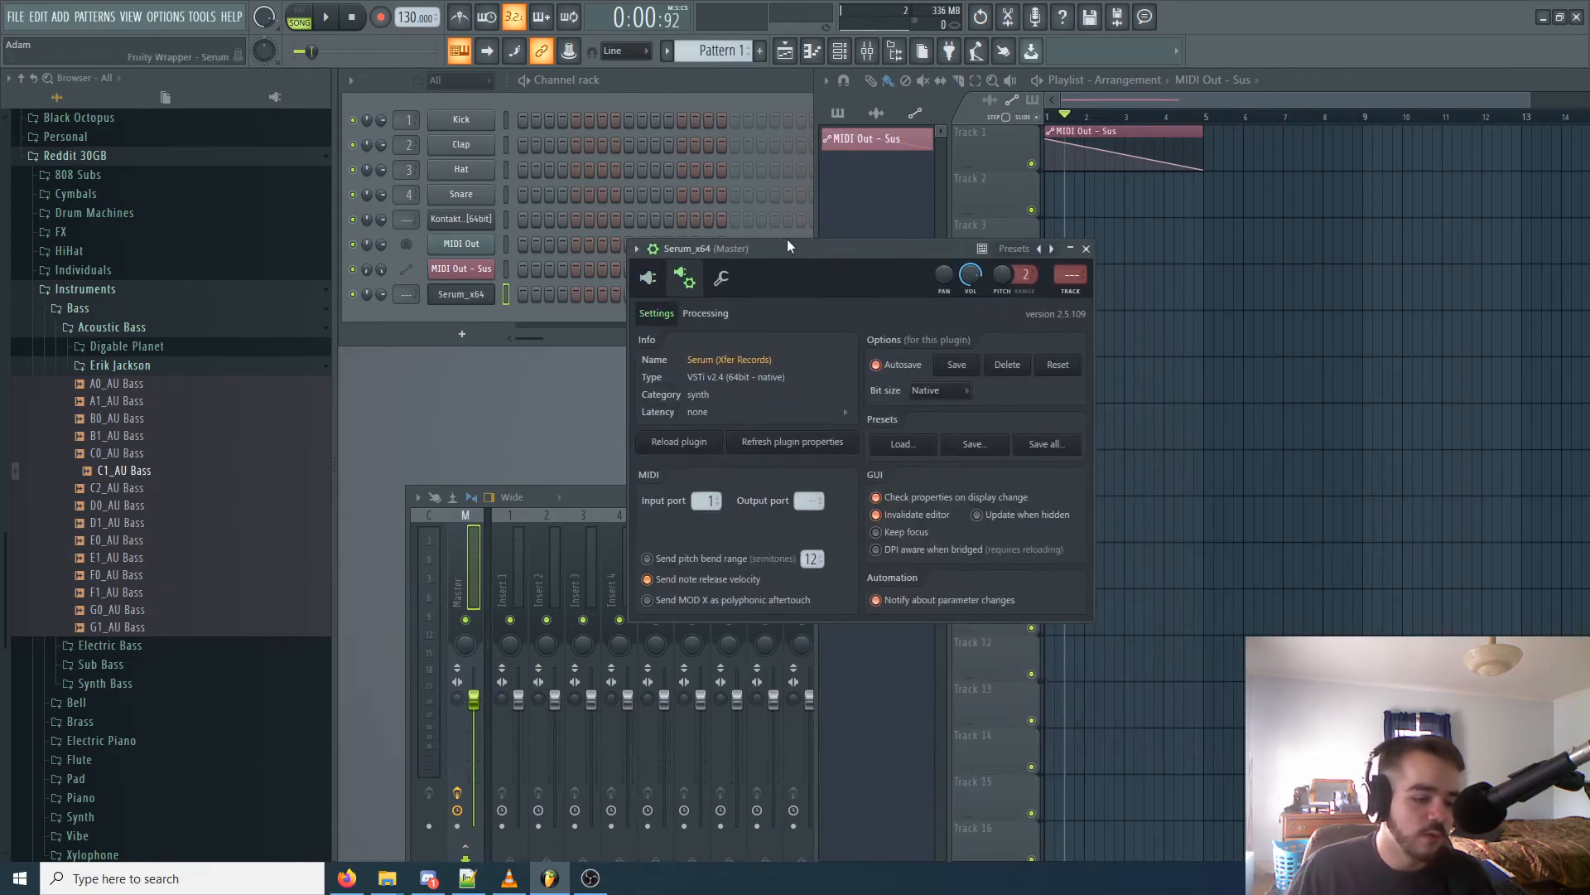
pyautogui.click(658, 279)
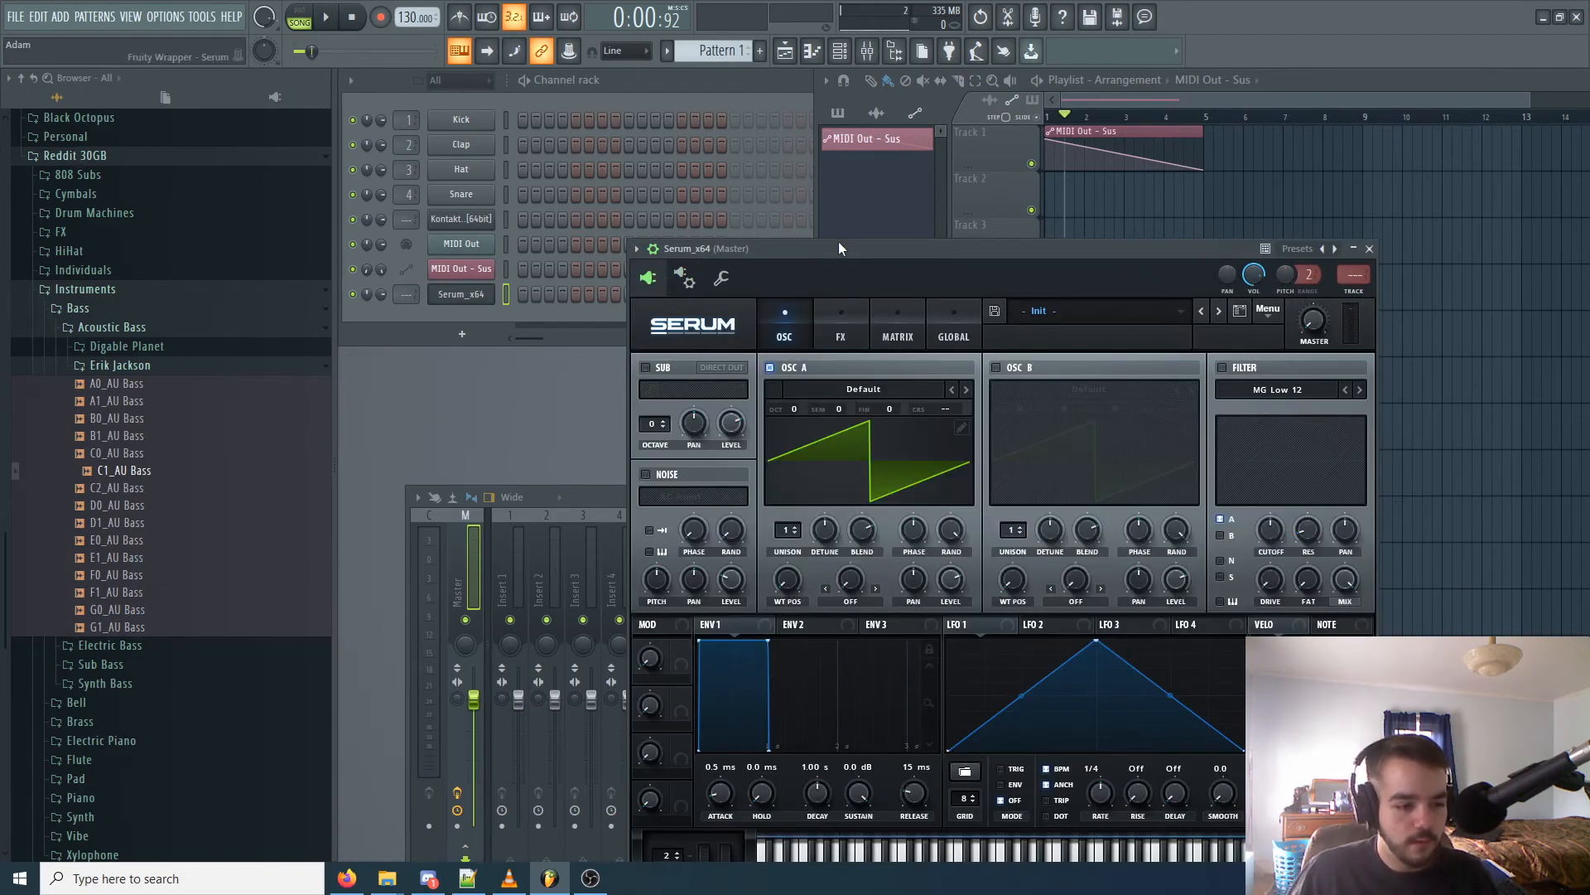
pyautogui.moveTo(838, 241); pyautogui.dragTo(756, 147)
pyautogui.click(603, 191)
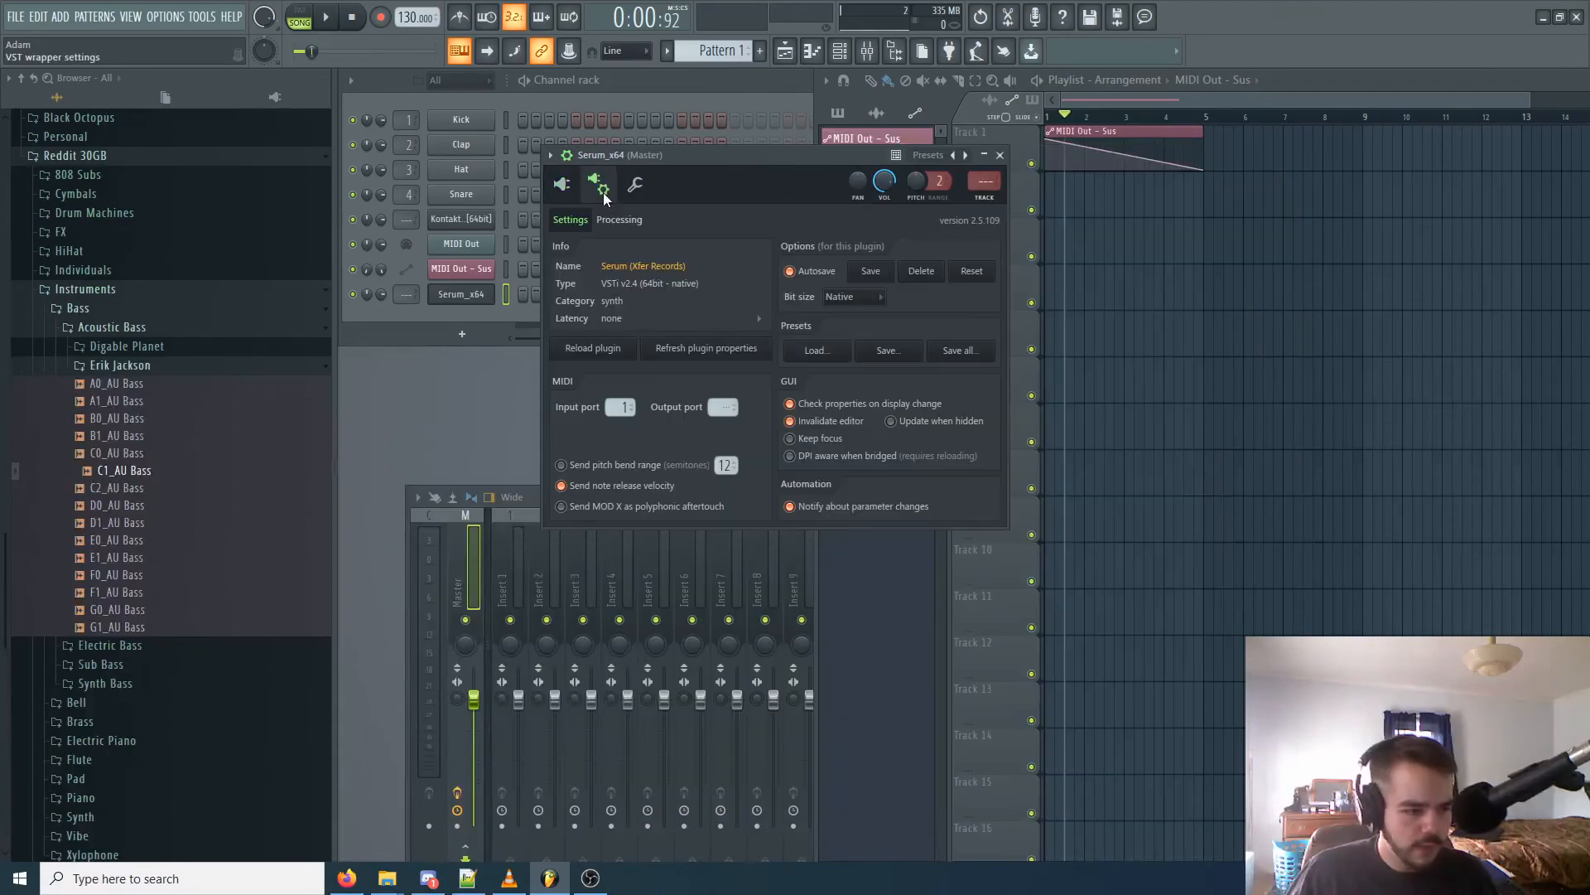
pyautogui.click(562, 184)
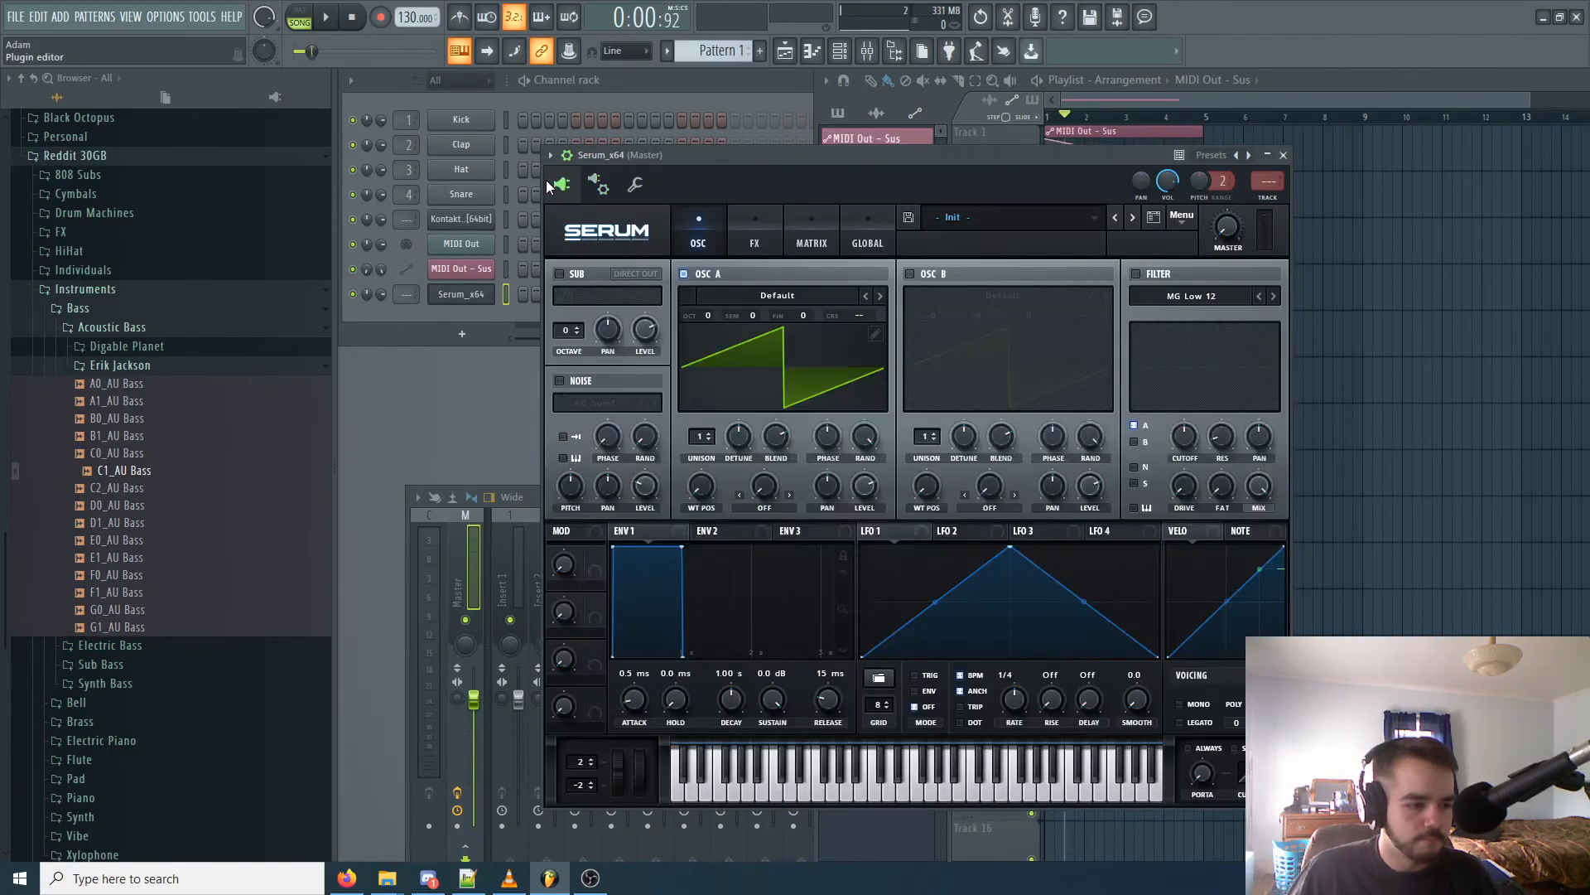